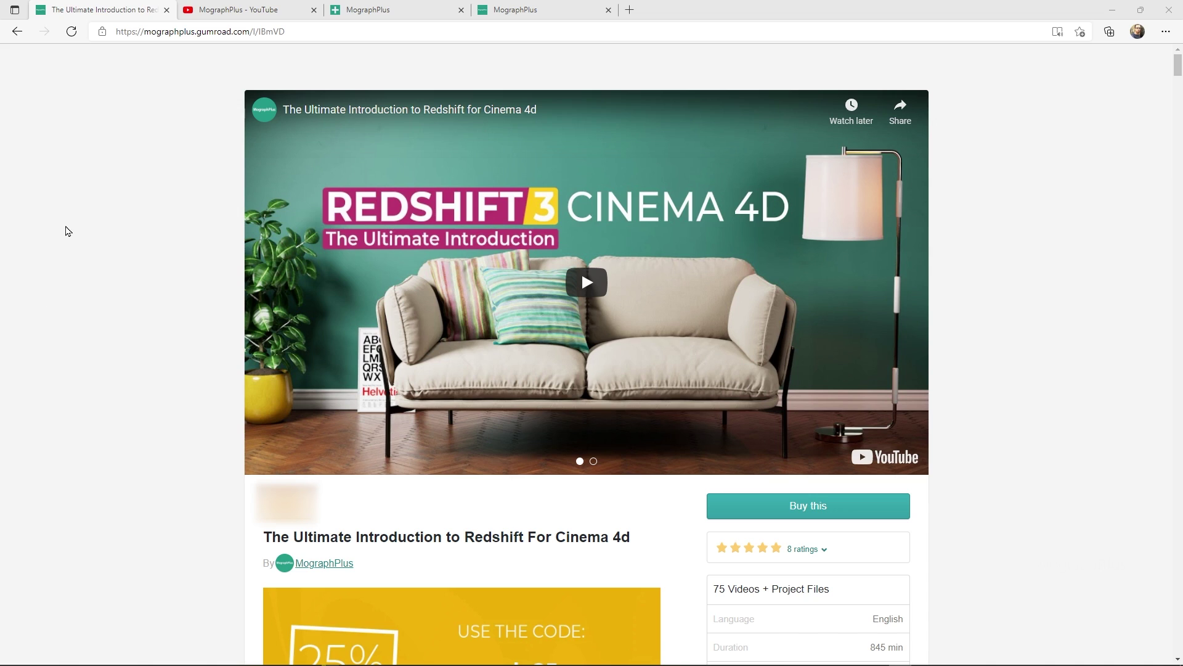
# Switch to the MographPlus YouTube tab and scroll down its Videos list.
pyautogui.click(229, 11)
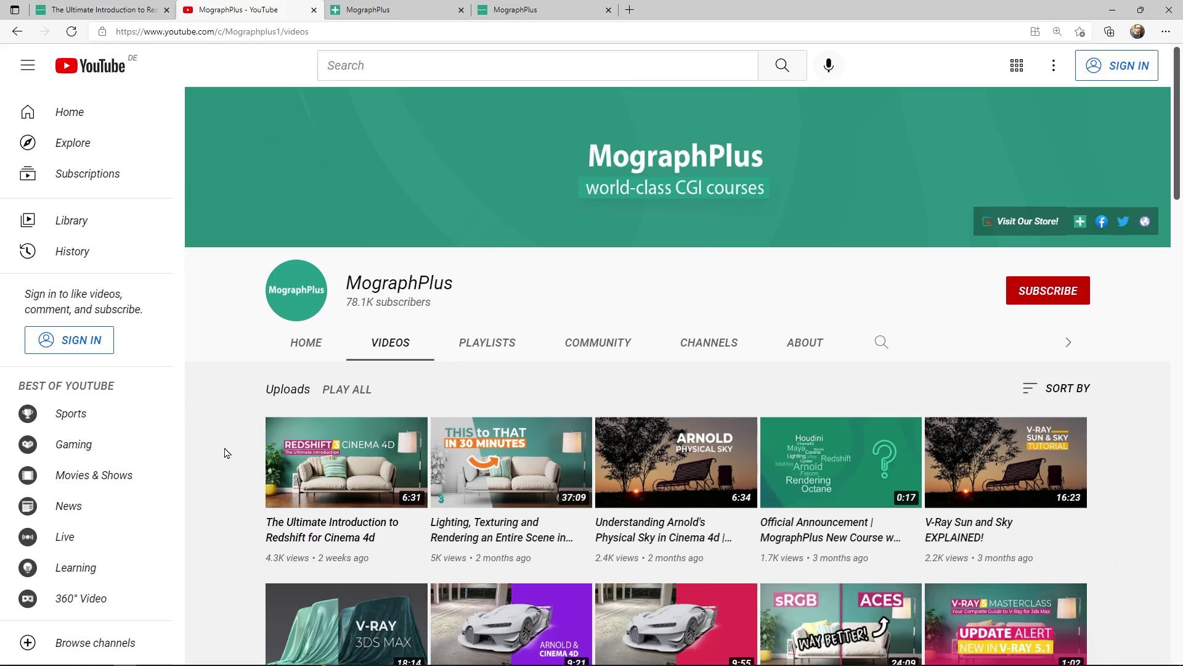
pyautogui.scroll(-6, 226, 456)
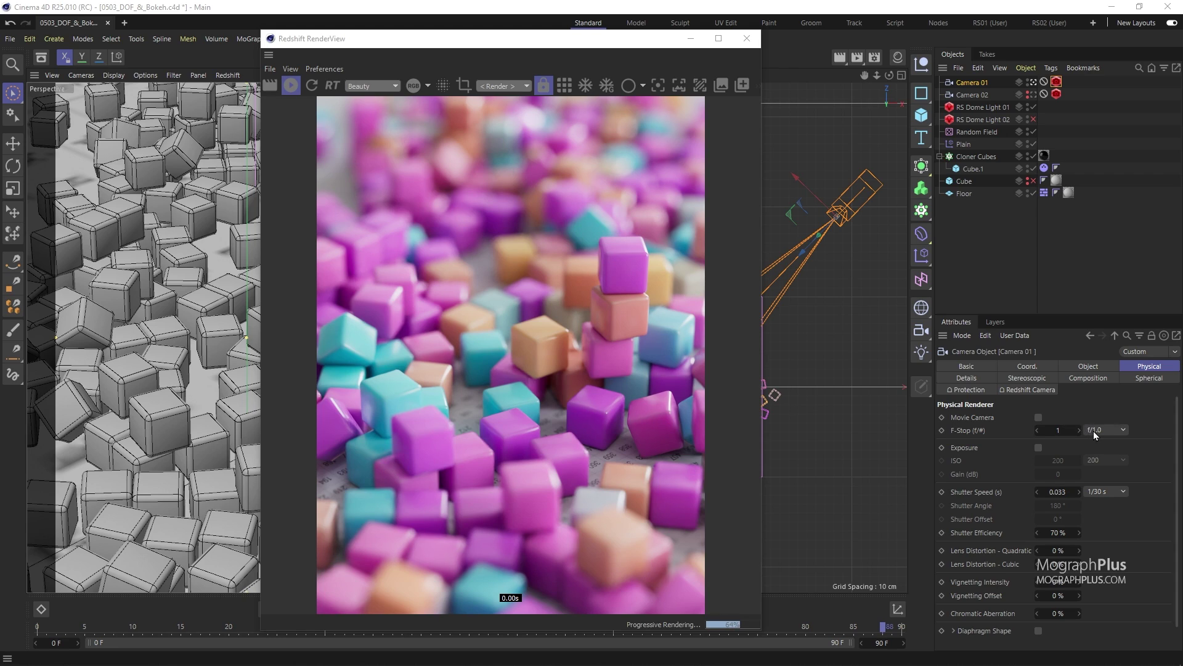
# Set Camera 01's F-Stop preset to f/11.0, then bring up the presets again.
pyautogui.click(1093, 431)
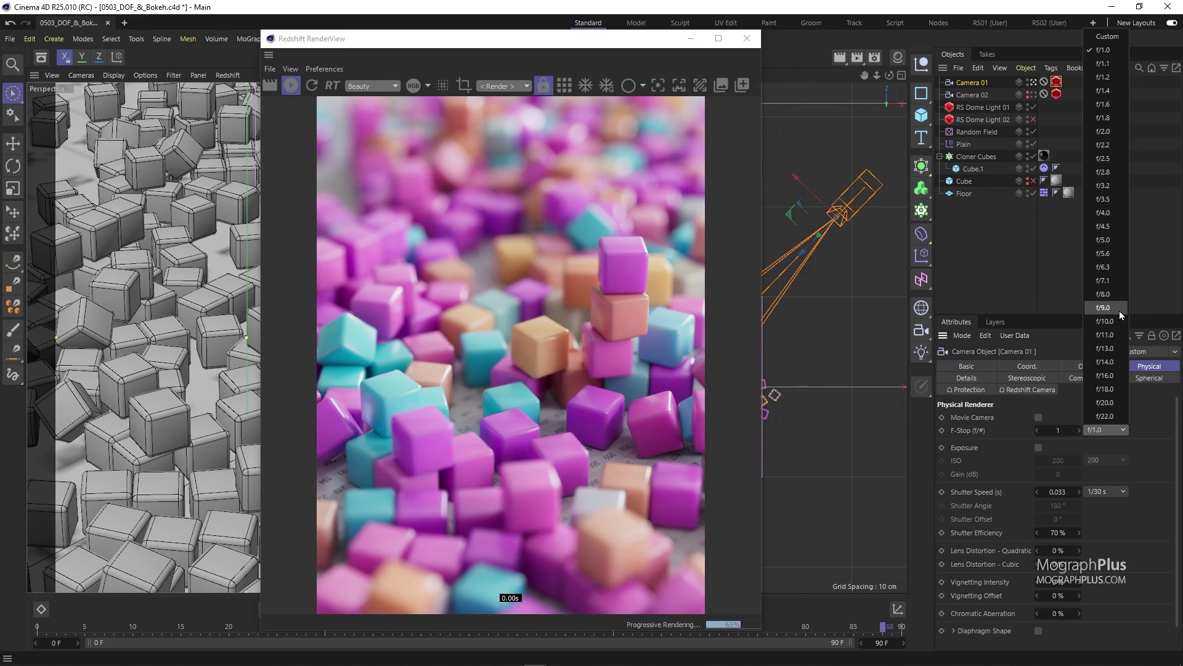
pyautogui.click(1117, 334)
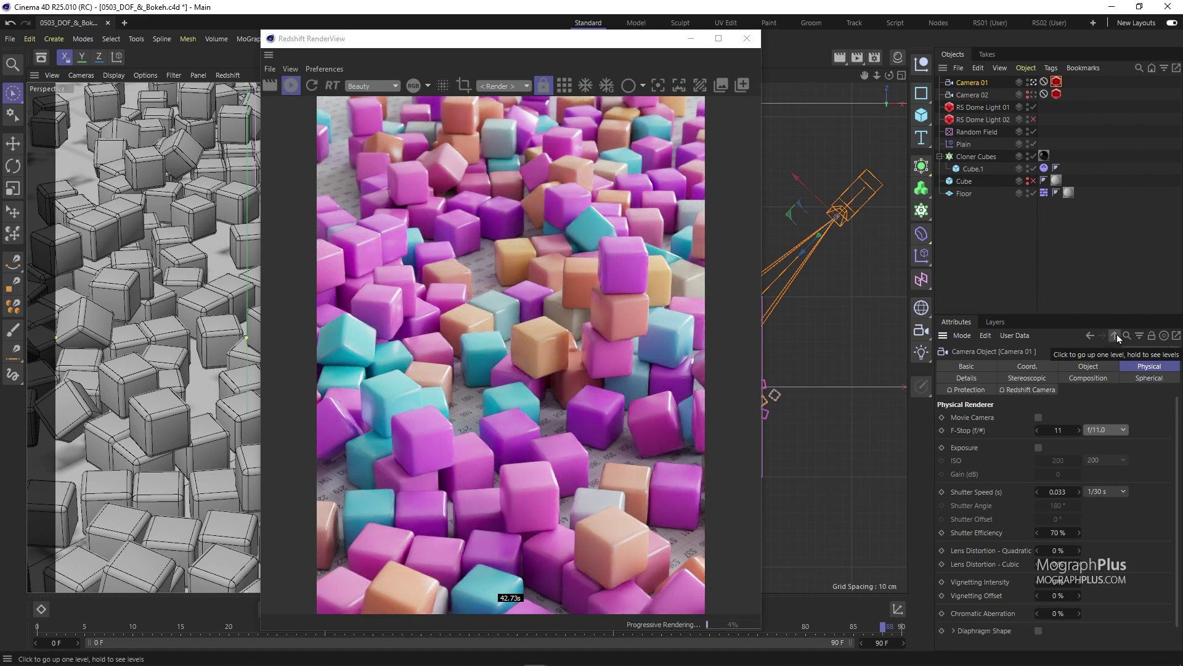
pyautogui.click(1108, 429)
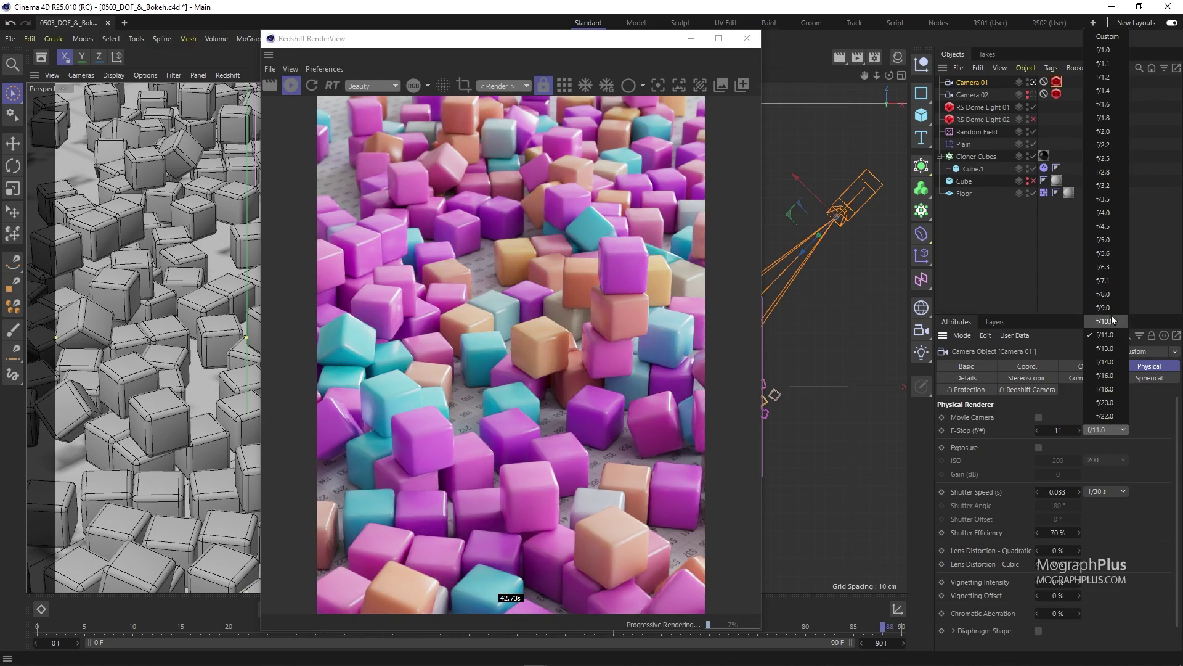
# Try f/8.0, then return Camera 01's F-Stop to f/1.0 for strong blur.
pyautogui.click(1104, 294)
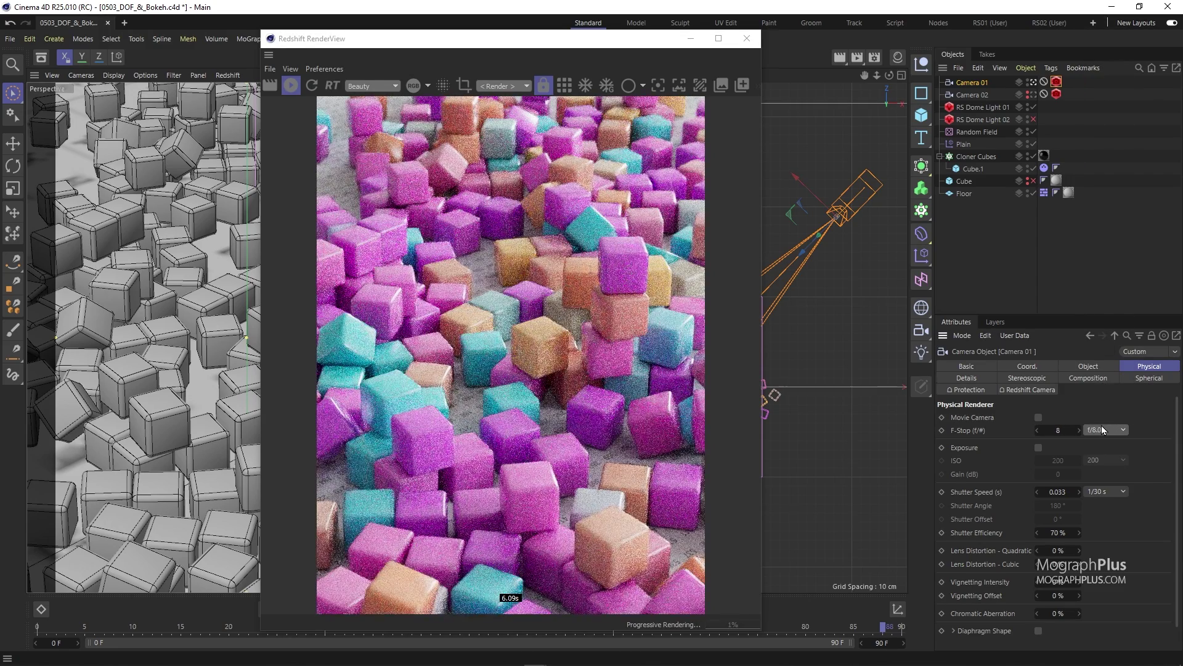
pyautogui.click(1103, 430)
pyautogui.click(1106, 35)
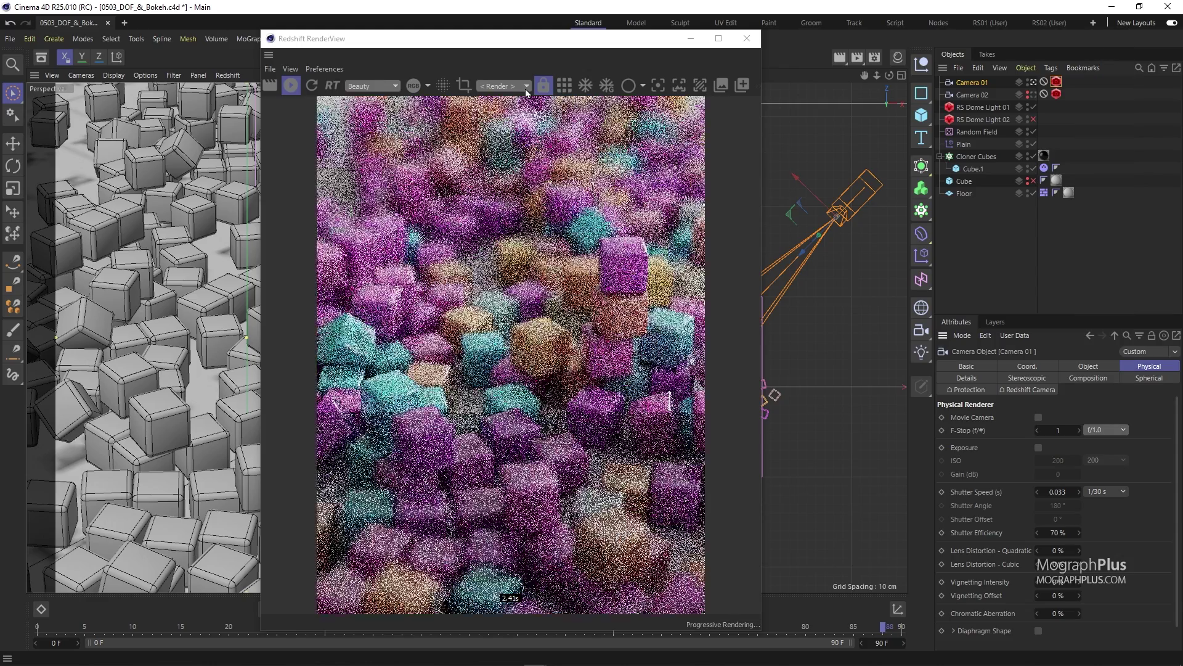
# Move the RenderView down, orbit to see Camera 01's frustum, then look through Camera 01 again.
pyautogui.moveTo(549, 38); pyautogui.dragTo(548, 555)
pyautogui.click(1033, 82)
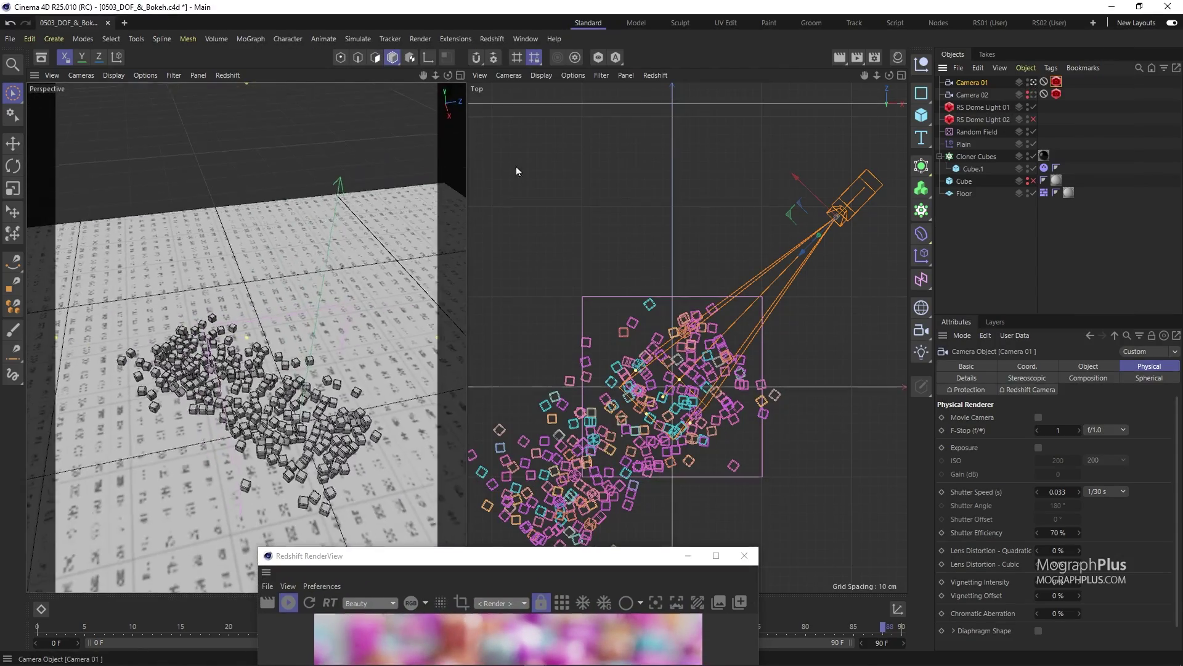
pyautogui.keyDown('alt'); pyautogui.moveTo(345, 370); pyautogui.dragTo(247, 322); pyautogui.keyUp('alt')
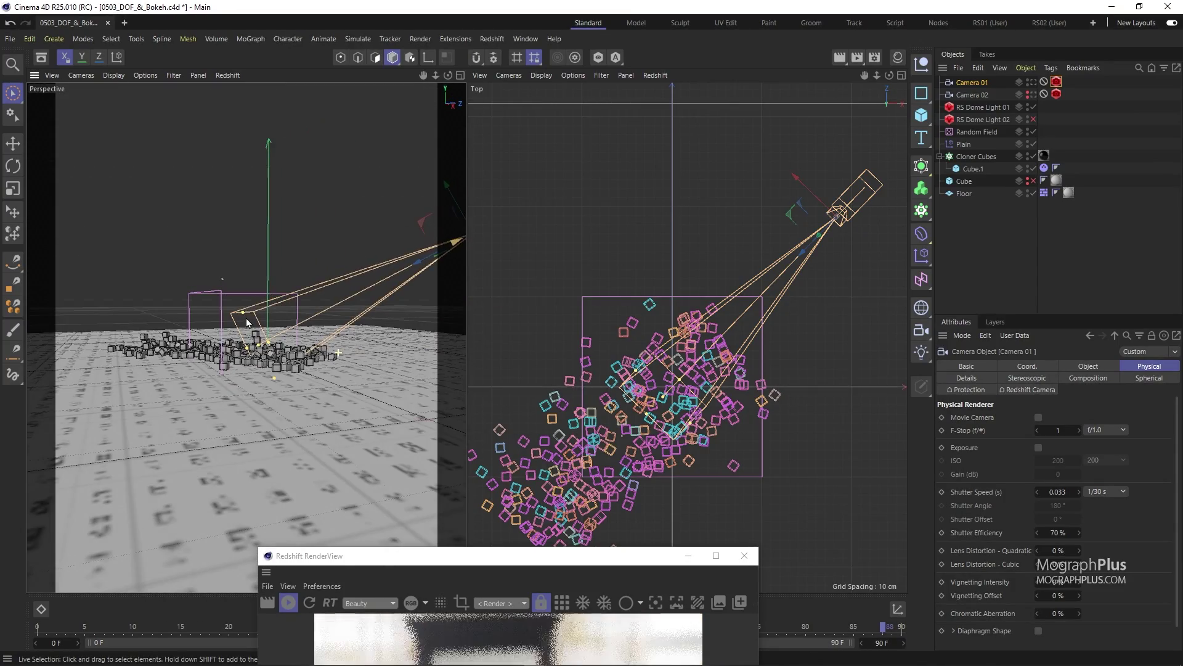
pyautogui.click(1032, 83)
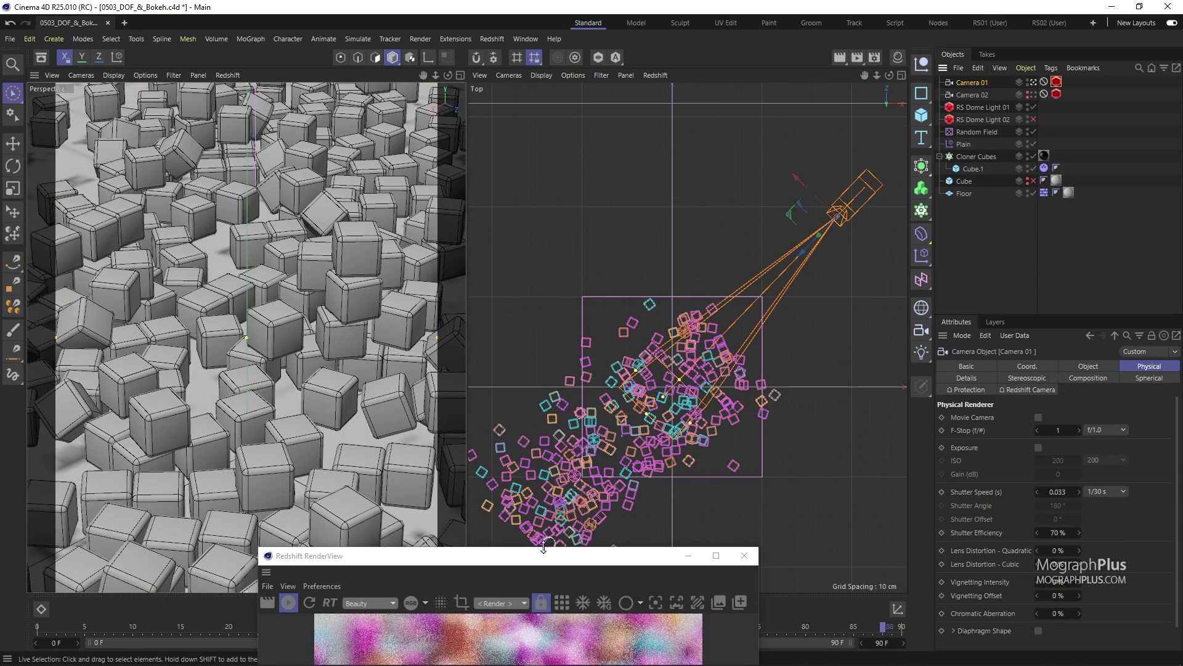
# Move the RenderView back to the top and show the Redshift Camera tag's Bokeh settings.
pyautogui.moveTo(521, 558); pyautogui.dragTo(510, 40)
pyautogui.click(1056, 82)
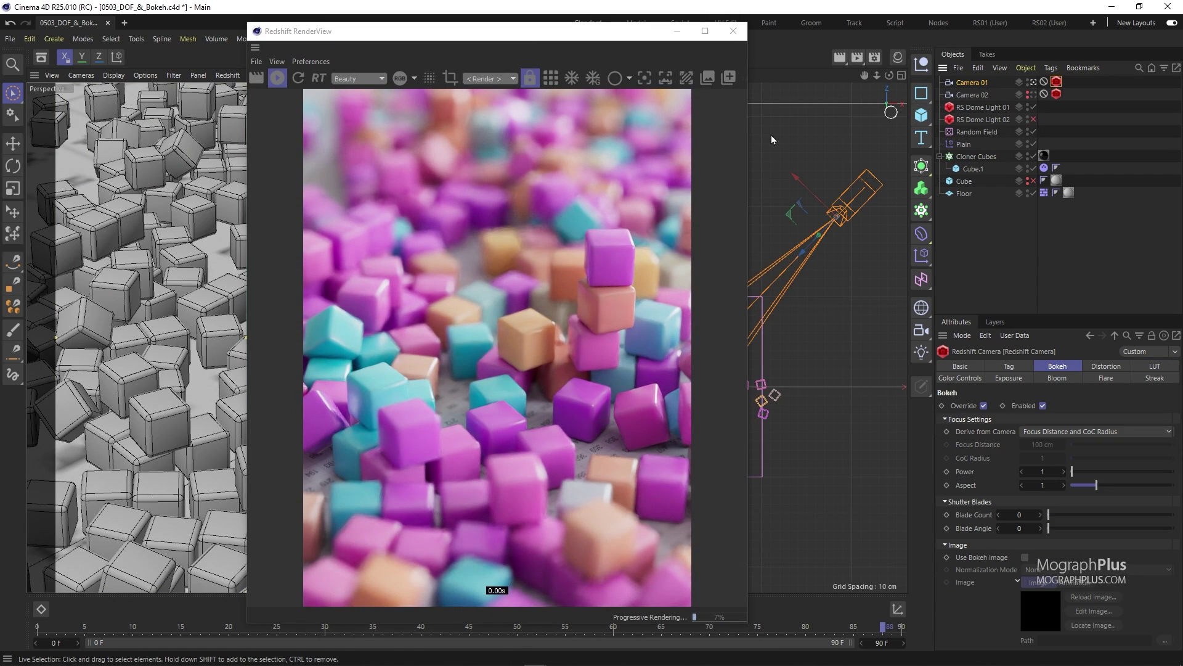
pyautogui.moveTo(497, 34); pyautogui.dragTo(486, 38)
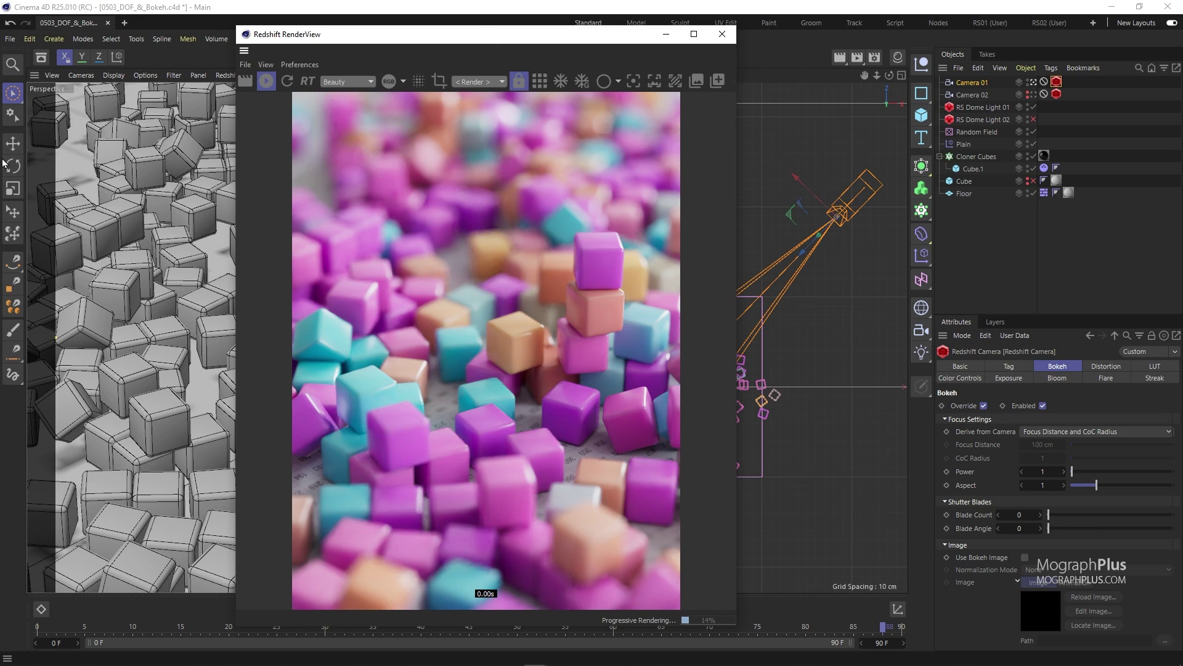
# Select the bokeh Override parameter and widen the render window to the left.
pyautogui.click(12, 143)
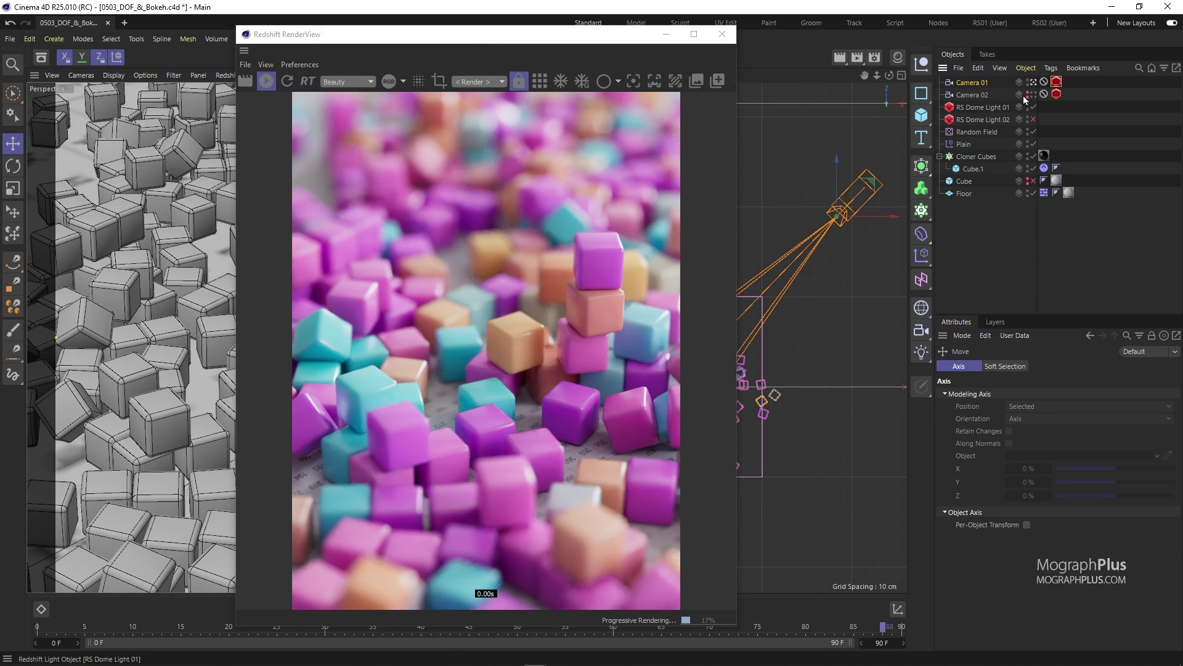
pyautogui.click(1056, 82)
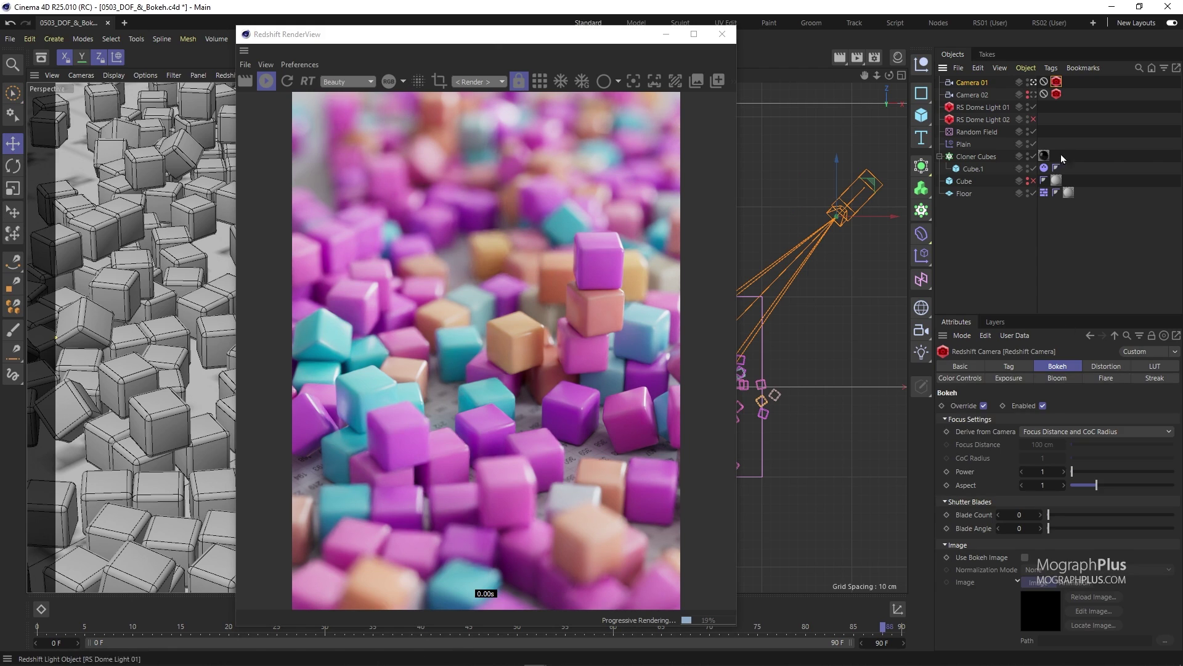
pyautogui.click(963, 405)
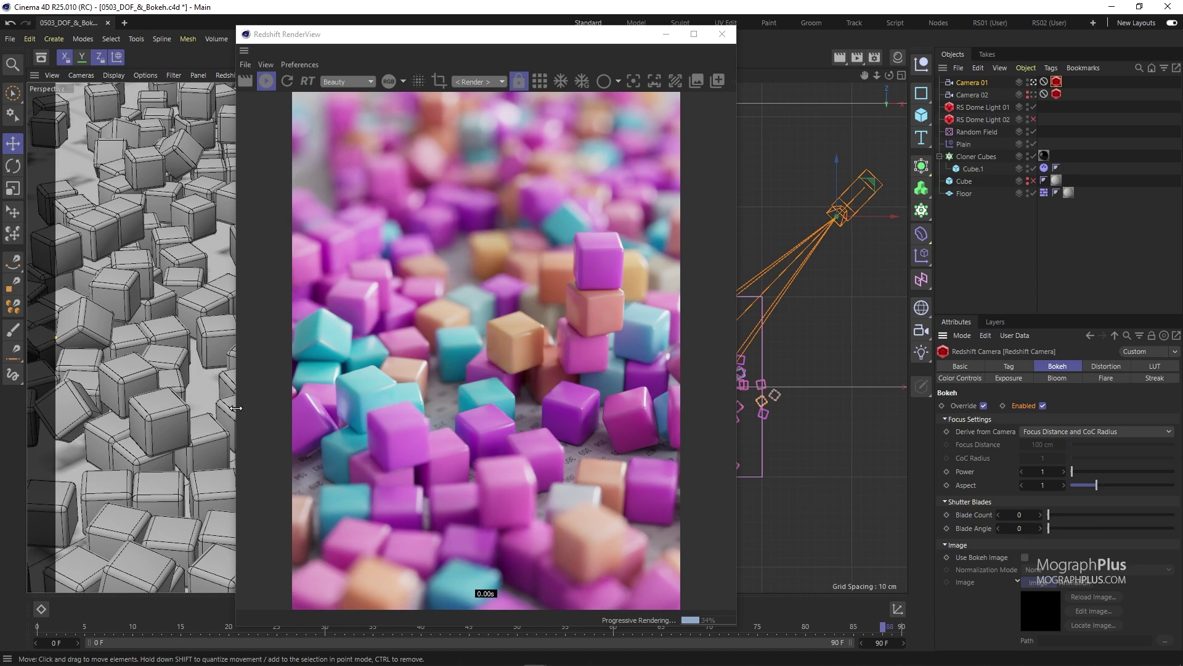
pyautogui.moveTo(236, 408); pyautogui.dragTo(111, 406)
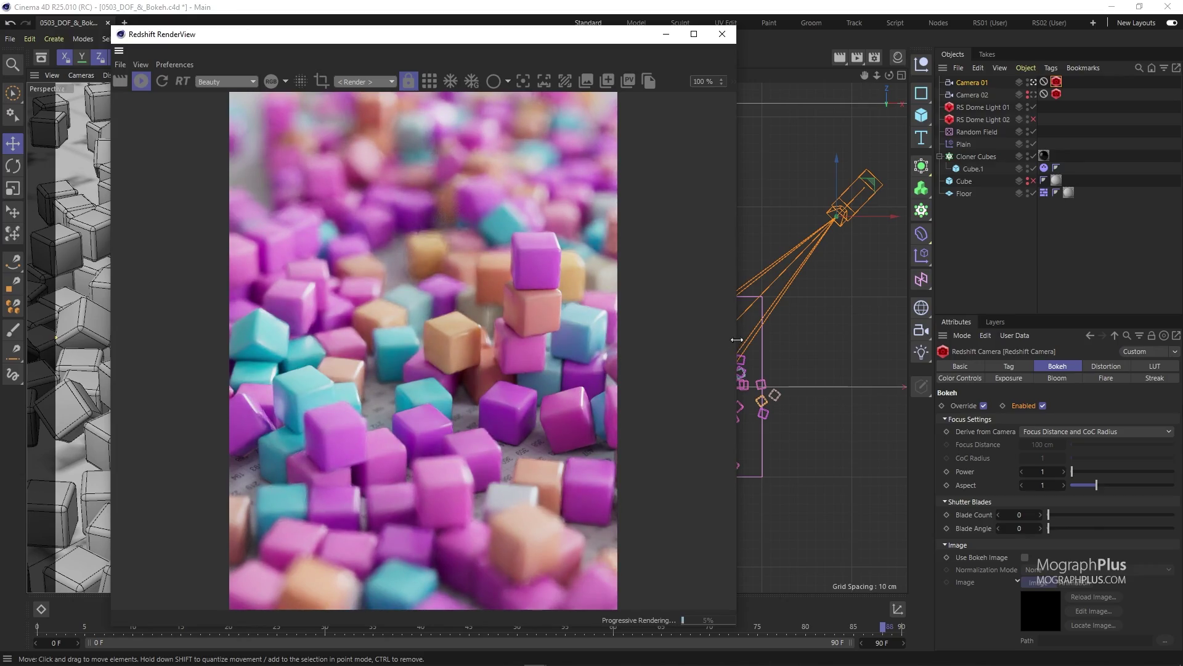
# Widen the RenderView, open its Display settings, and expand the Bokeh : Camera 01 controls.
pyautogui.moveTo(737, 339); pyautogui.dragTo(820, 339)
pyautogui.click(810, 81)
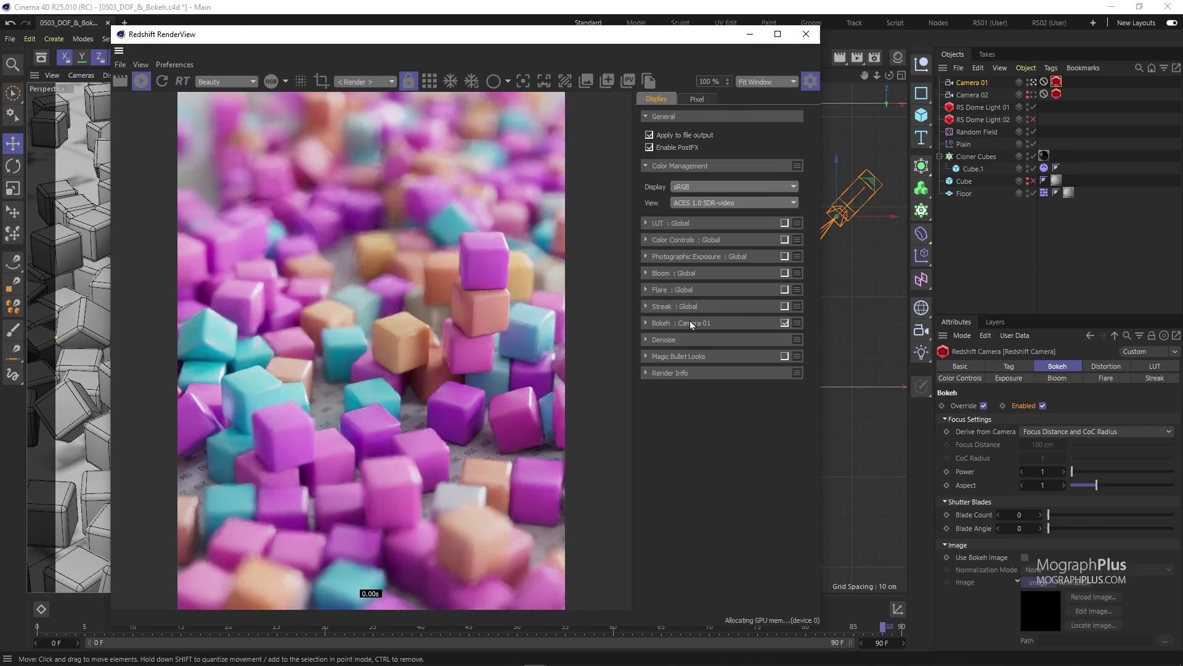
pyautogui.click(645, 324)
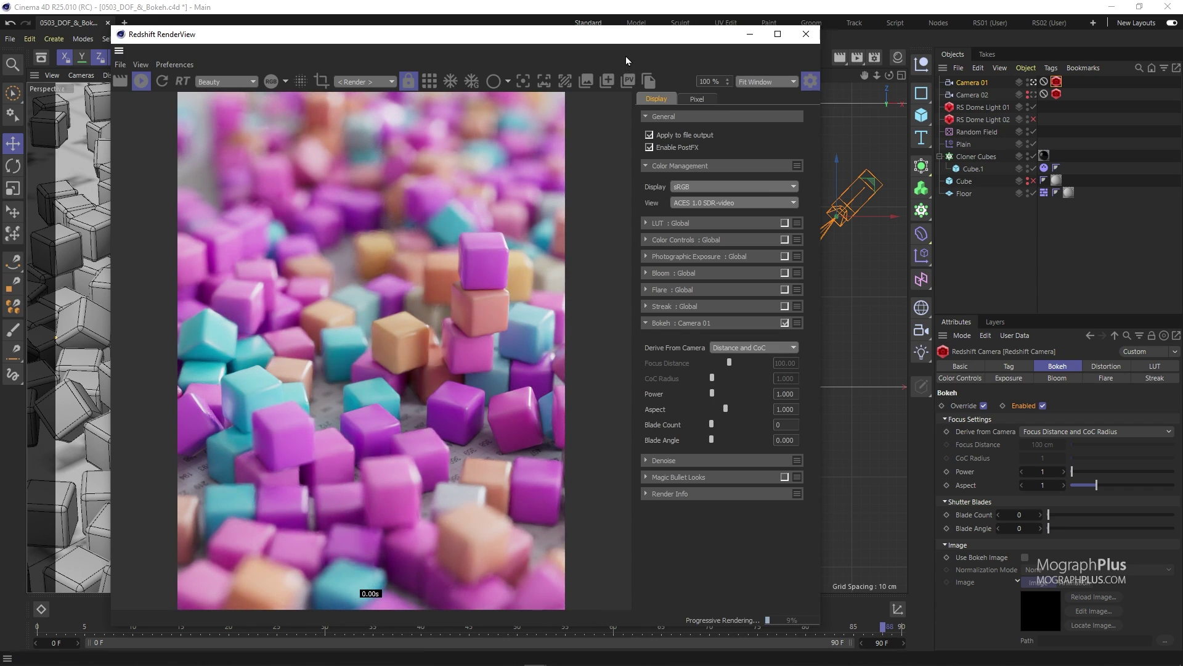
pyautogui.moveTo(623, 39); pyautogui.dragTo(712, 42)
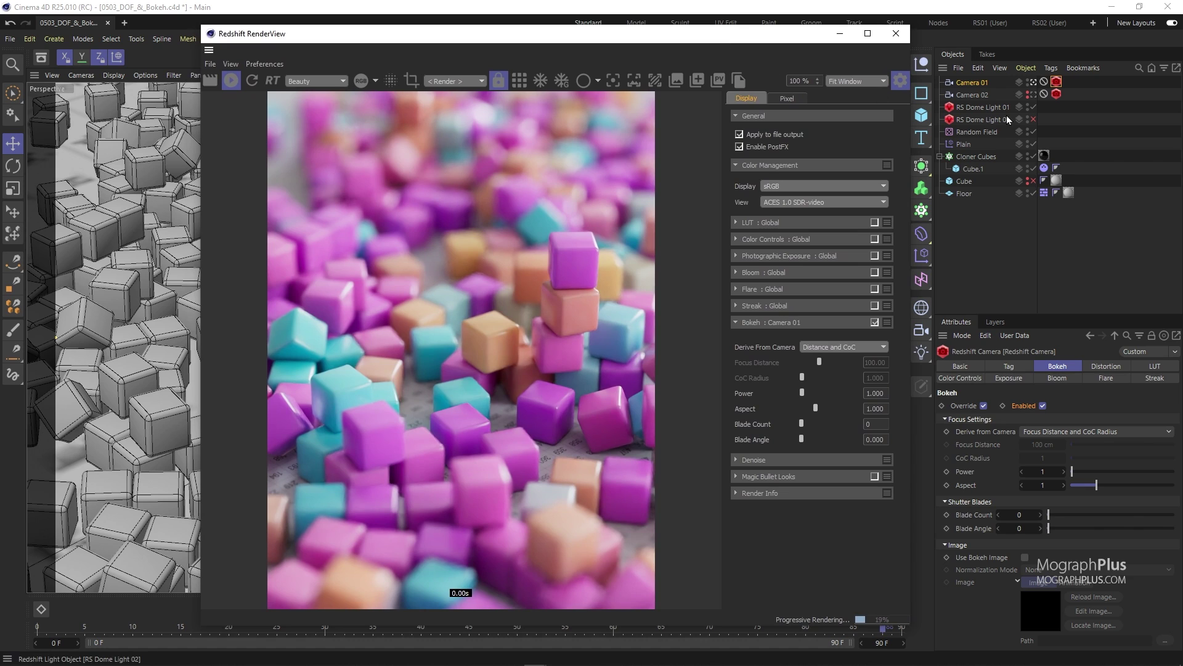
# Leave Camera 01's view and reposition the render window to reveal the scene objects.
pyautogui.click(1033, 83)
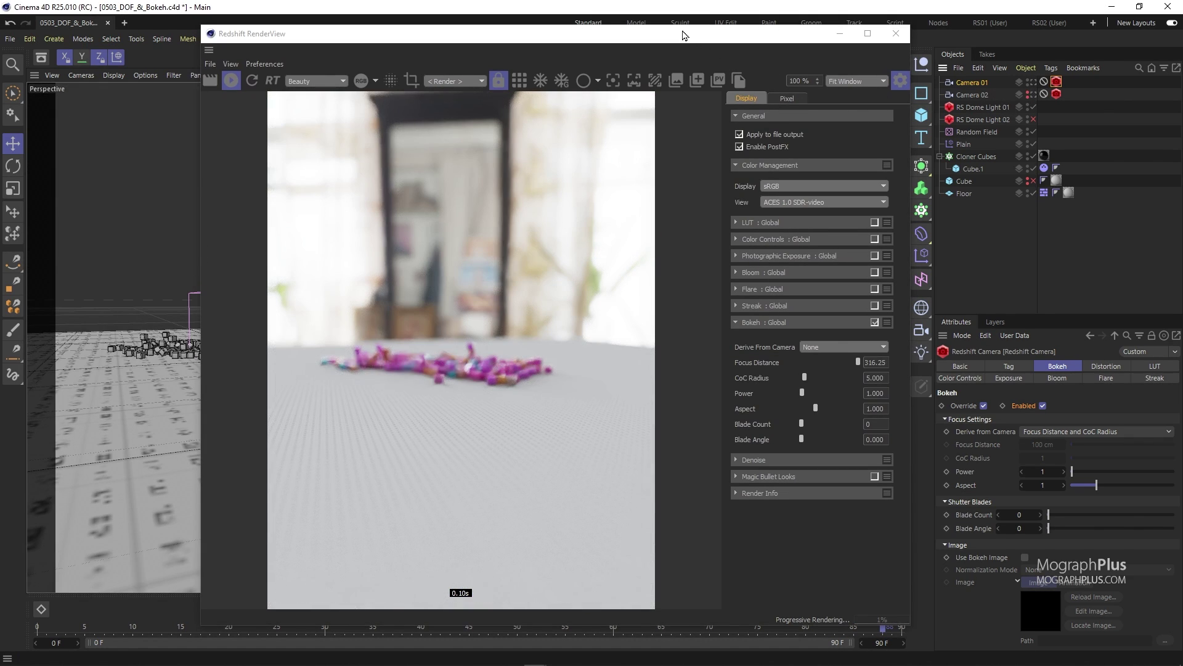
pyautogui.moveTo(694, 35); pyautogui.dragTo(799, 28)
pyautogui.scroll(3, 220, 368)
pyautogui.scroll(8, 220, 368)
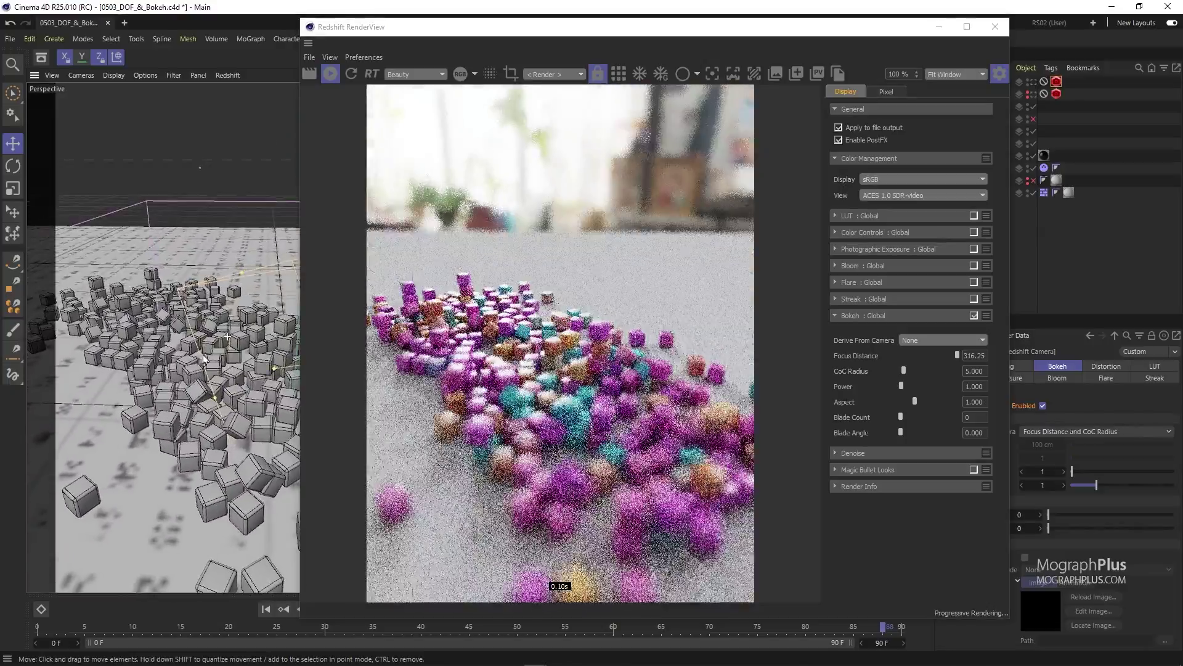
pyautogui.scroll(8, 185, 359)
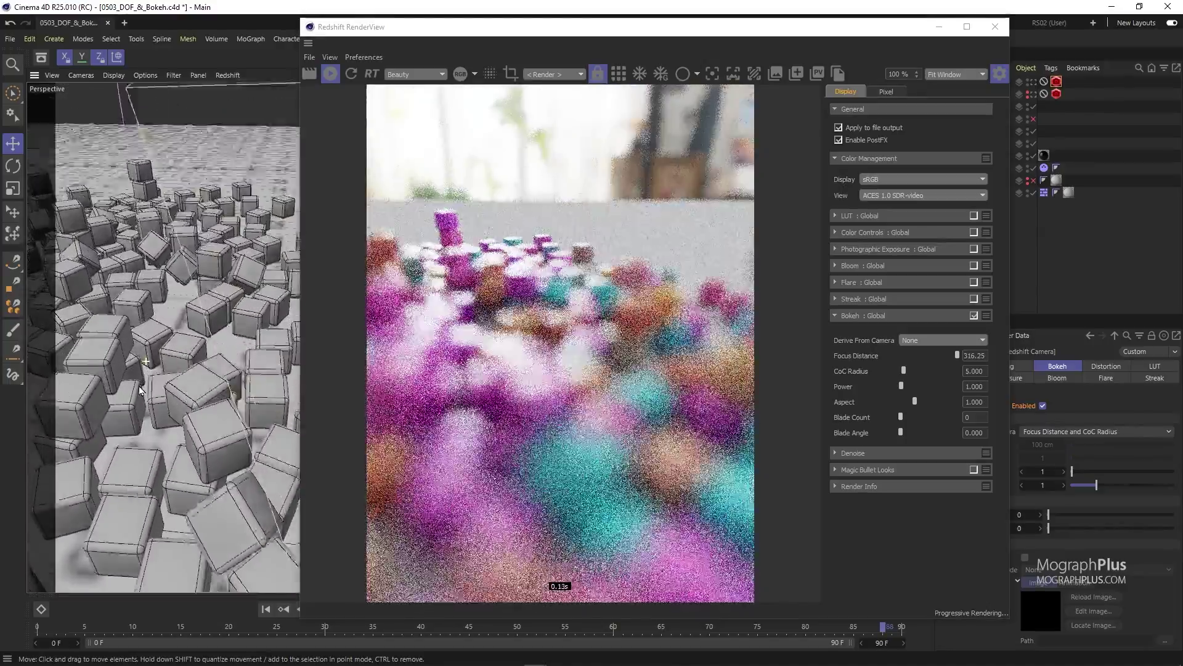
pyautogui.scroll(2, 121, 390)
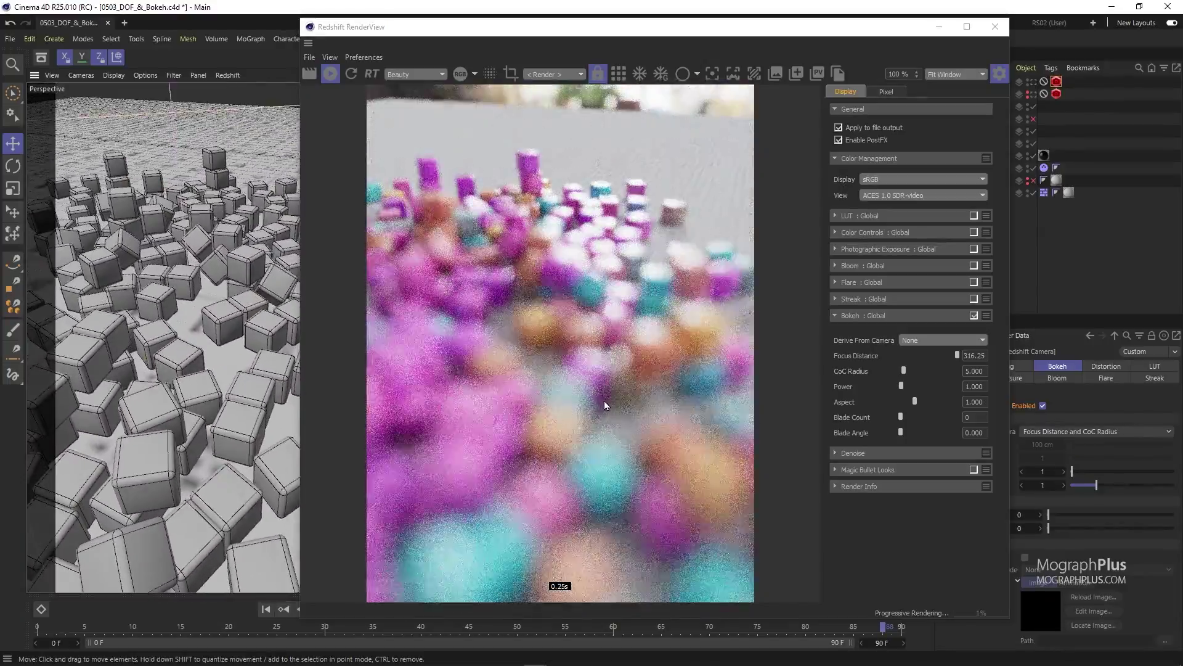
pyautogui.scroll(-5, 170, 378)
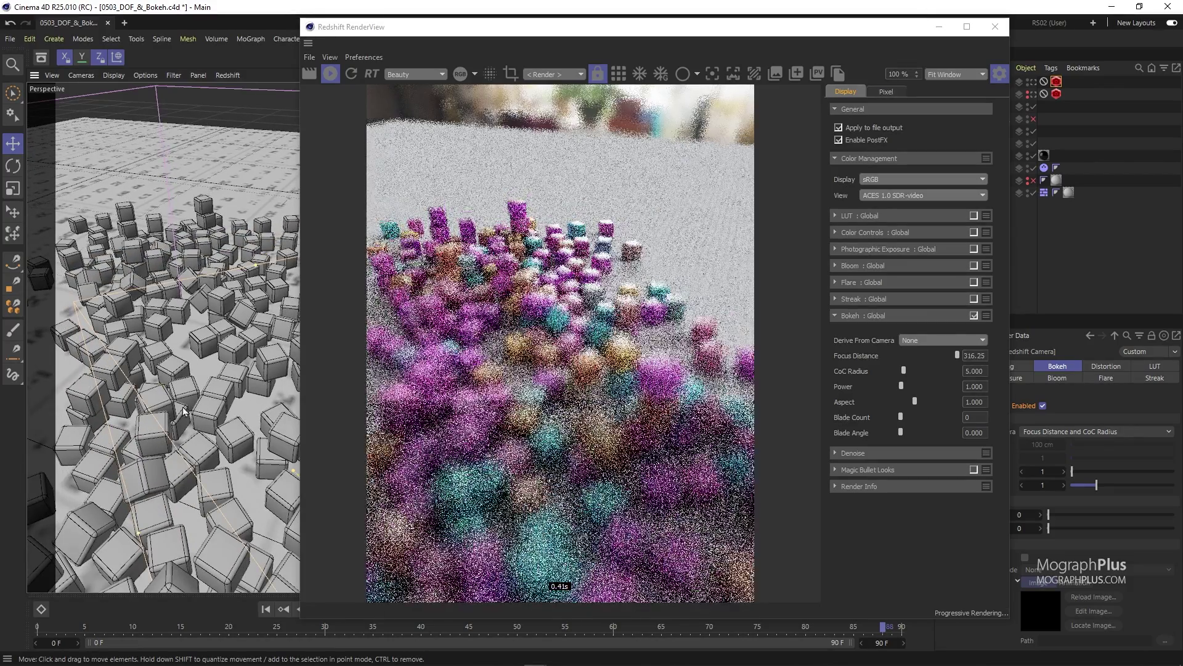
pyautogui.moveTo(857, 27); pyautogui.dragTo(445, 58)
# Render through Camera 01 again and check the Redshift Post-Effects bokeh in Render Settings.
pyautogui.click(1032, 83)
pyautogui.click(874, 57)
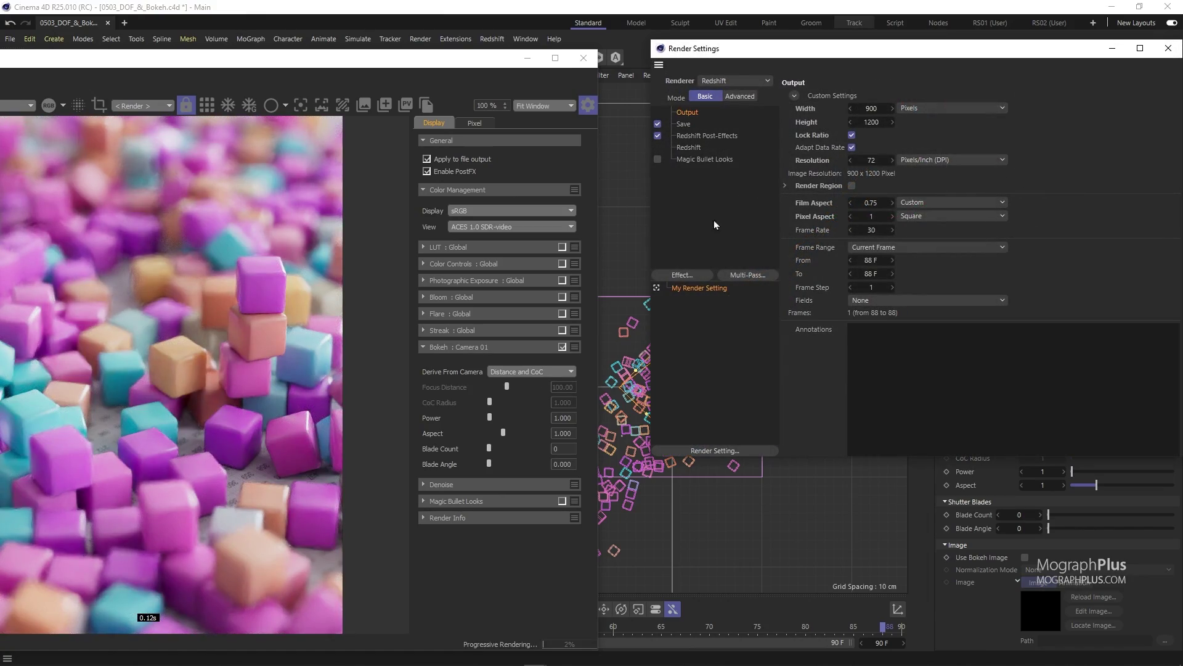
pyautogui.click(713, 136)
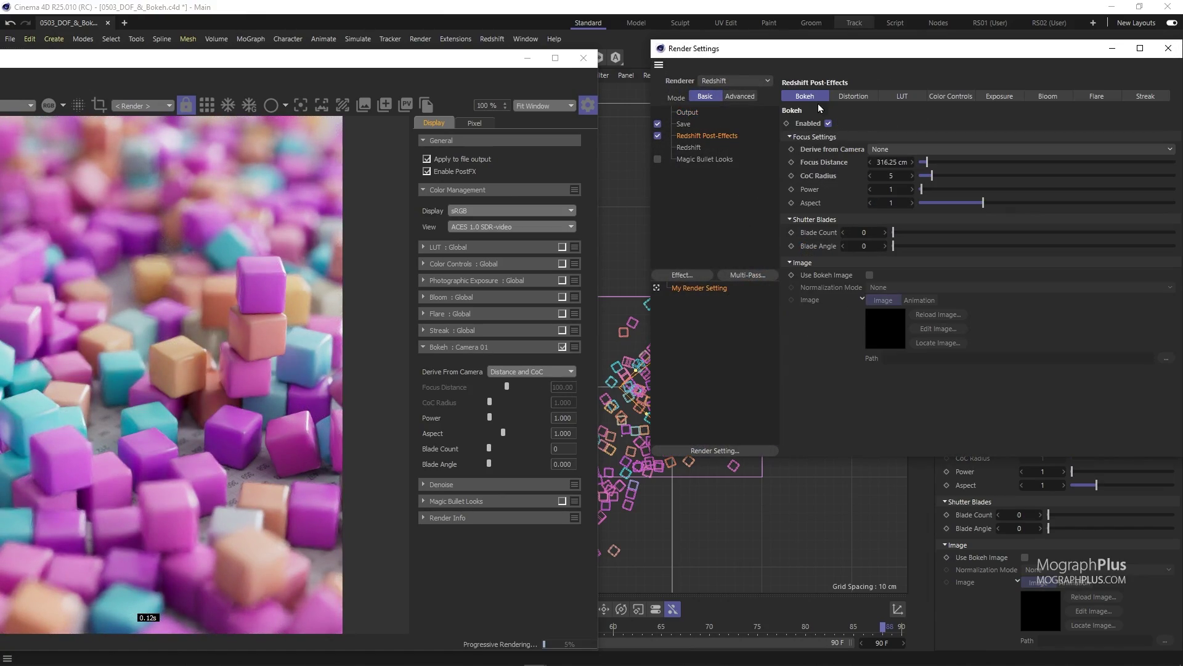
pyautogui.click(1167, 48)
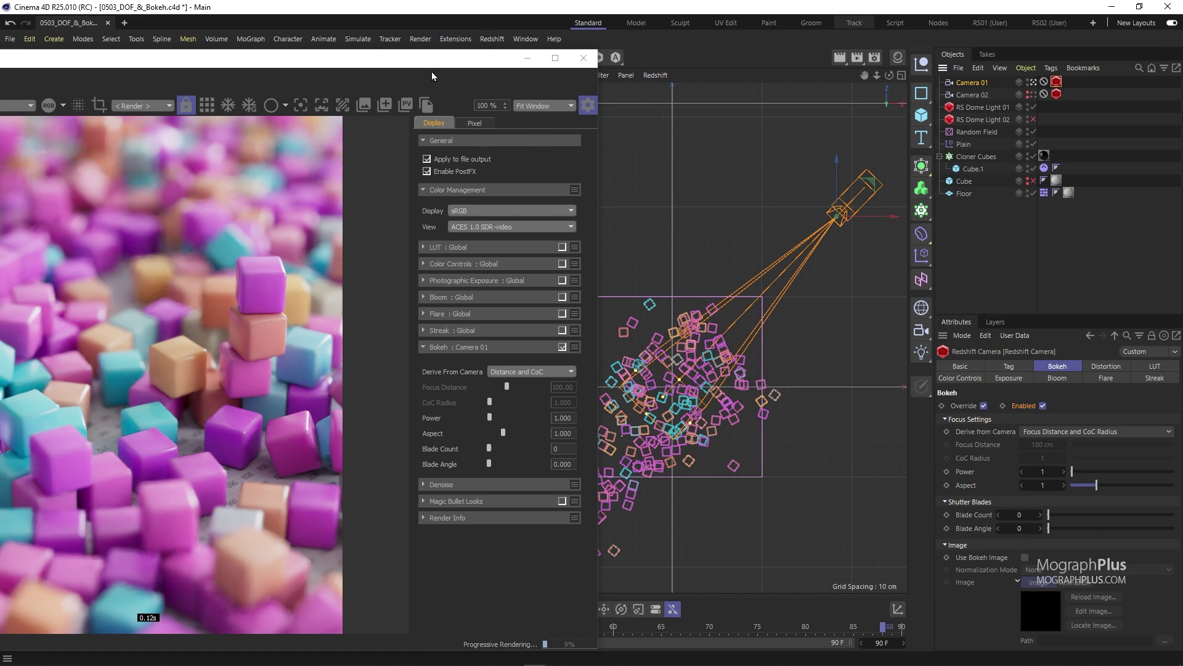
# Narrow the RenderView to hide the Display panel, then select the Derive from Camera and Enabled bokeh parameters.
pyautogui.moveTo(436, 61); pyautogui.dragTo(751, 36)
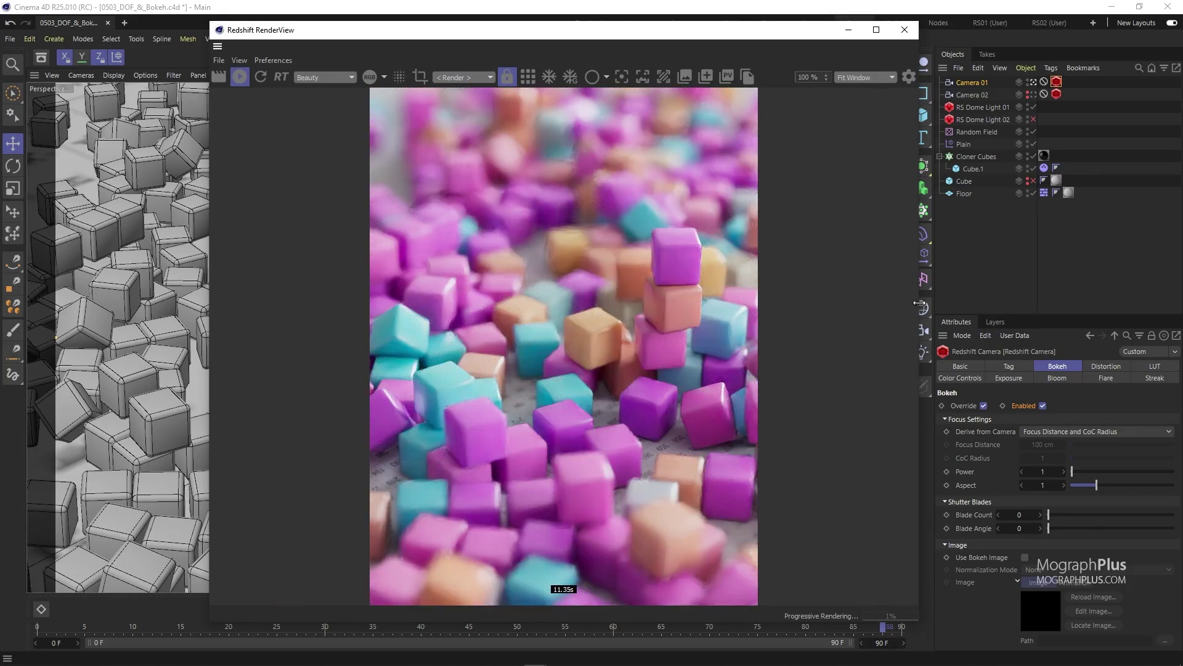
pyautogui.moveTo(918, 303); pyautogui.dragTo(671, 321)
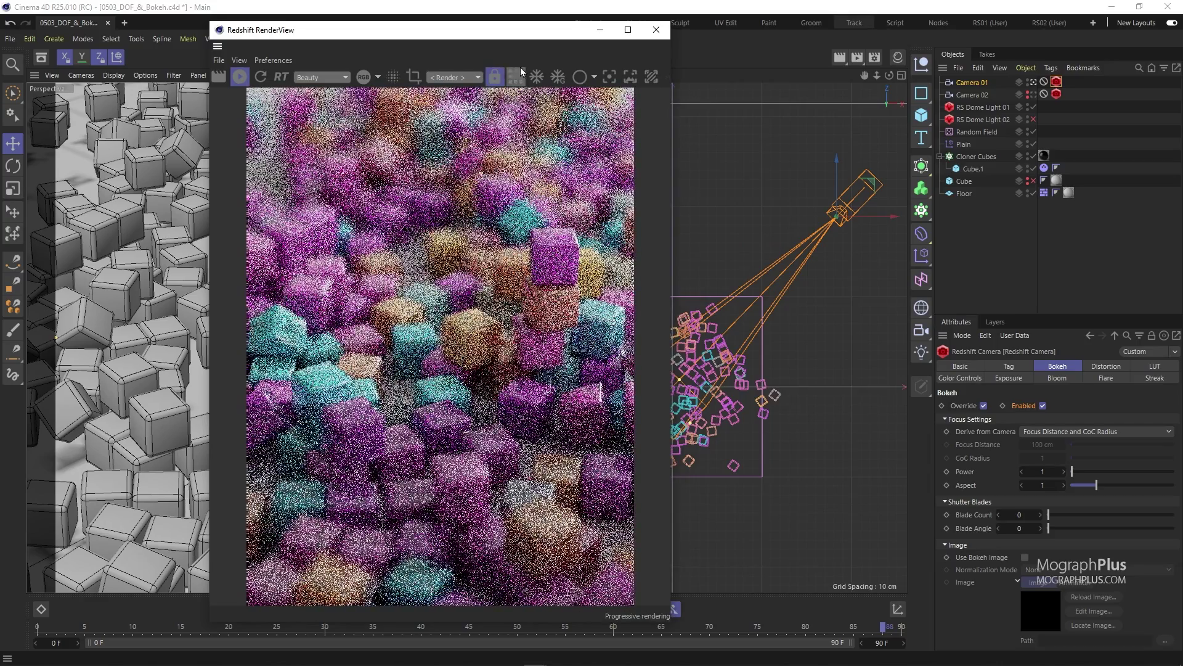
pyautogui.moveTo(522, 31); pyautogui.dragTo(579, 34)
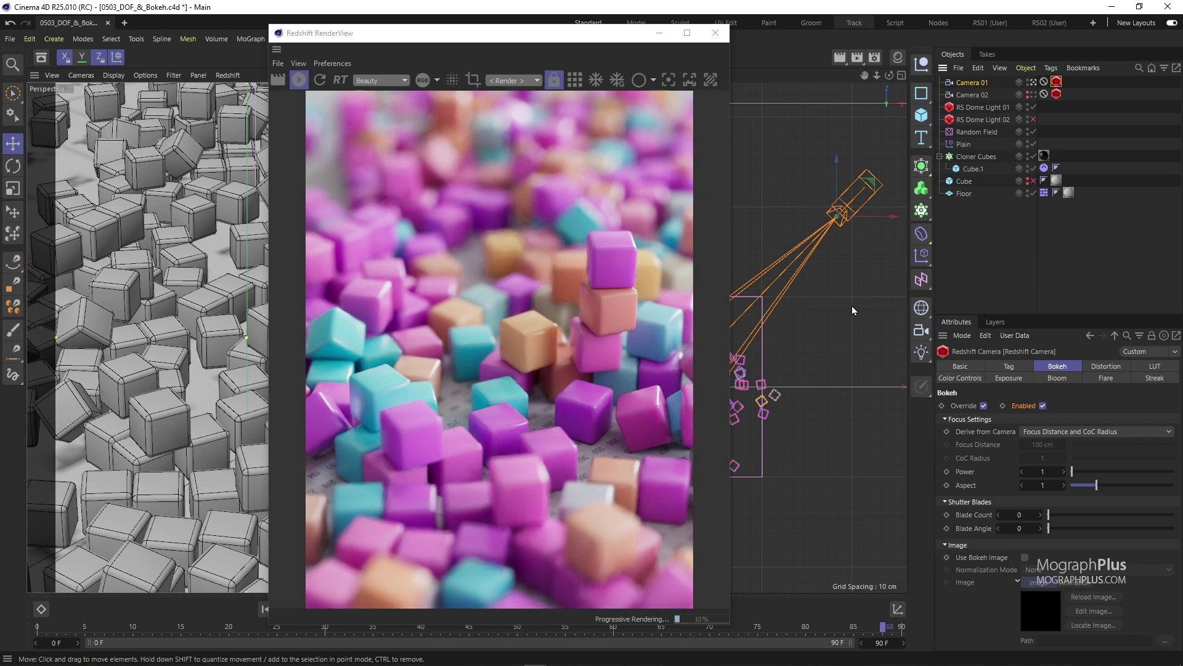
pyautogui.click(973, 431)
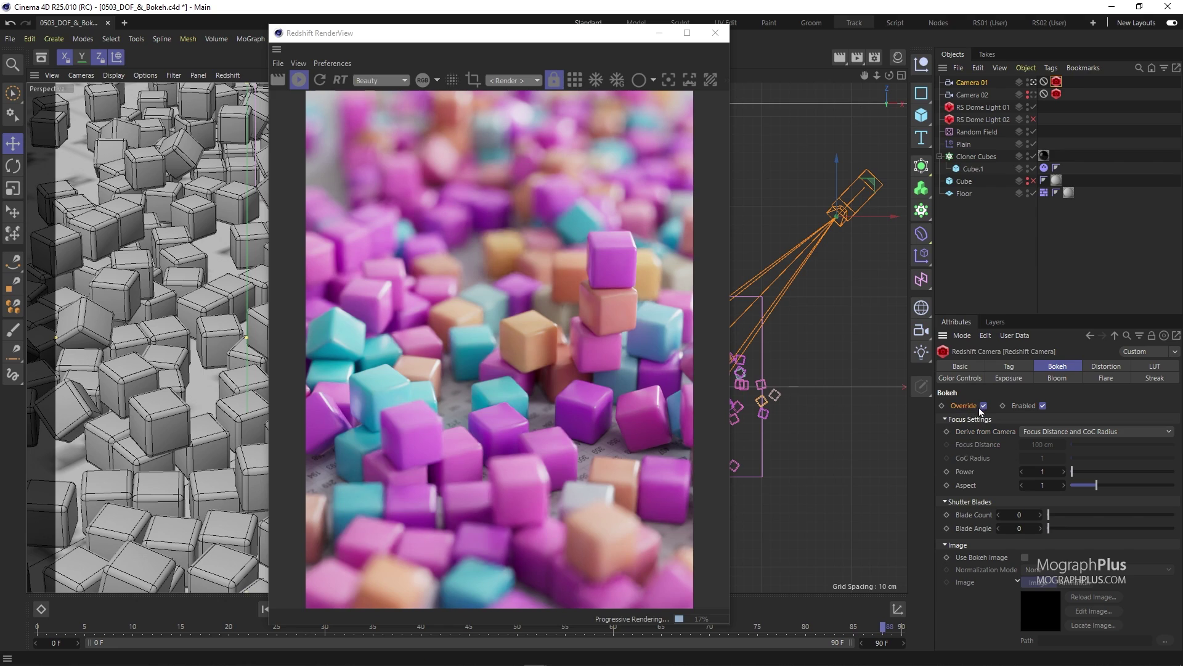
pyautogui.click(1015, 407)
# Open the Derive from Camera choices, then show Camera 01's Physical tab with wider attribute panels.
pyautogui.click(1053, 434)
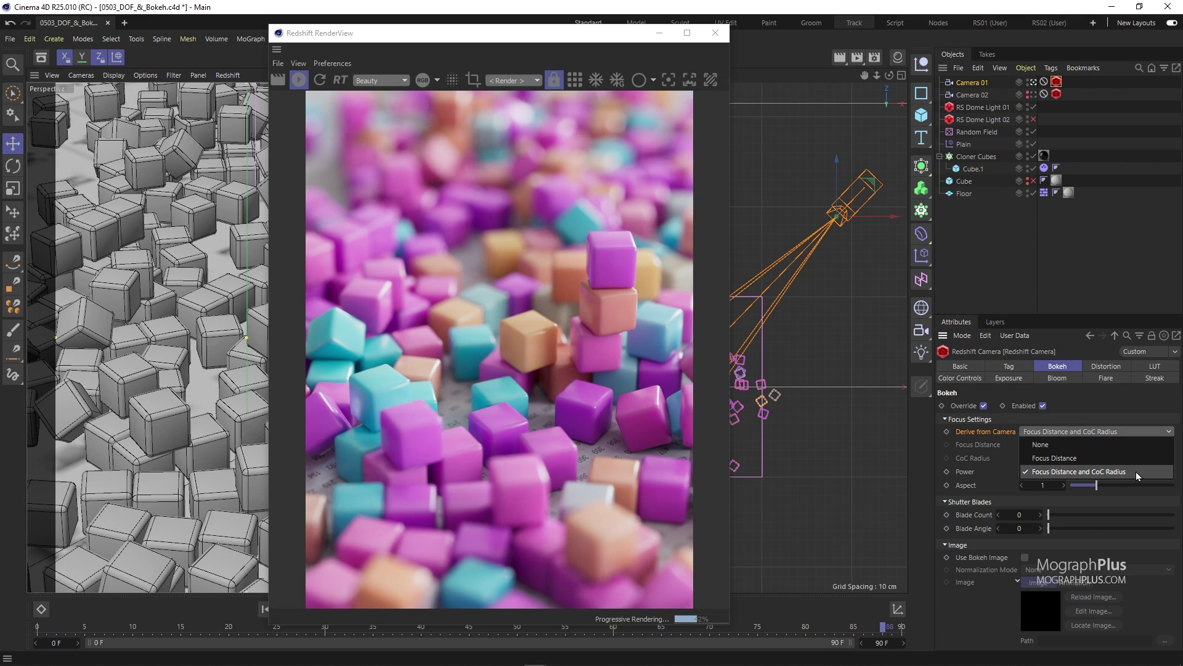
pyautogui.click(981, 457)
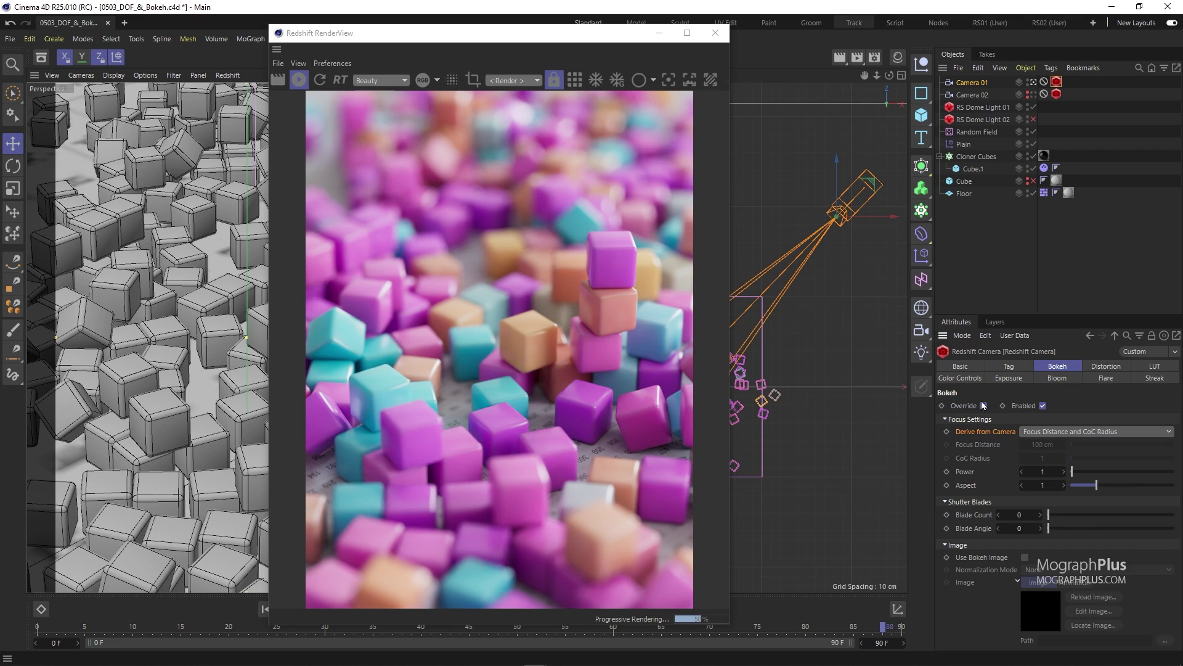
pyautogui.click(972, 82)
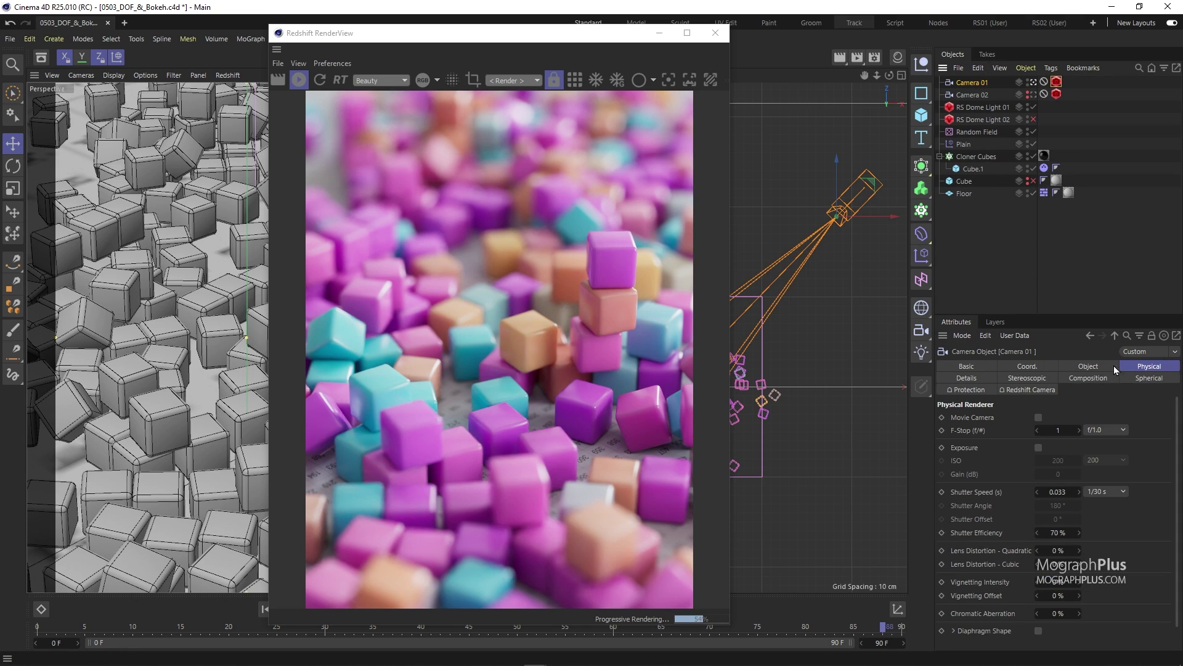
pyautogui.click(1147, 368)
pyautogui.moveTo(930, 420); pyautogui.dragTo(905, 419)
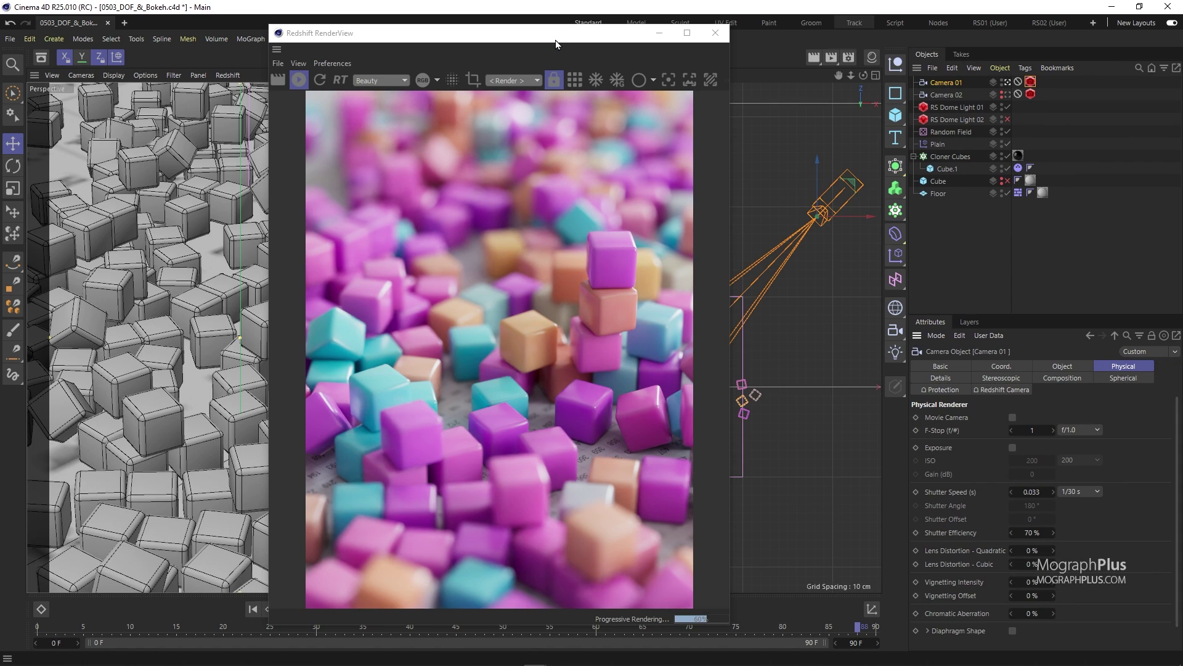
pyautogui.moveTo(556, 39); pyautogui.dragTo(481, 45)
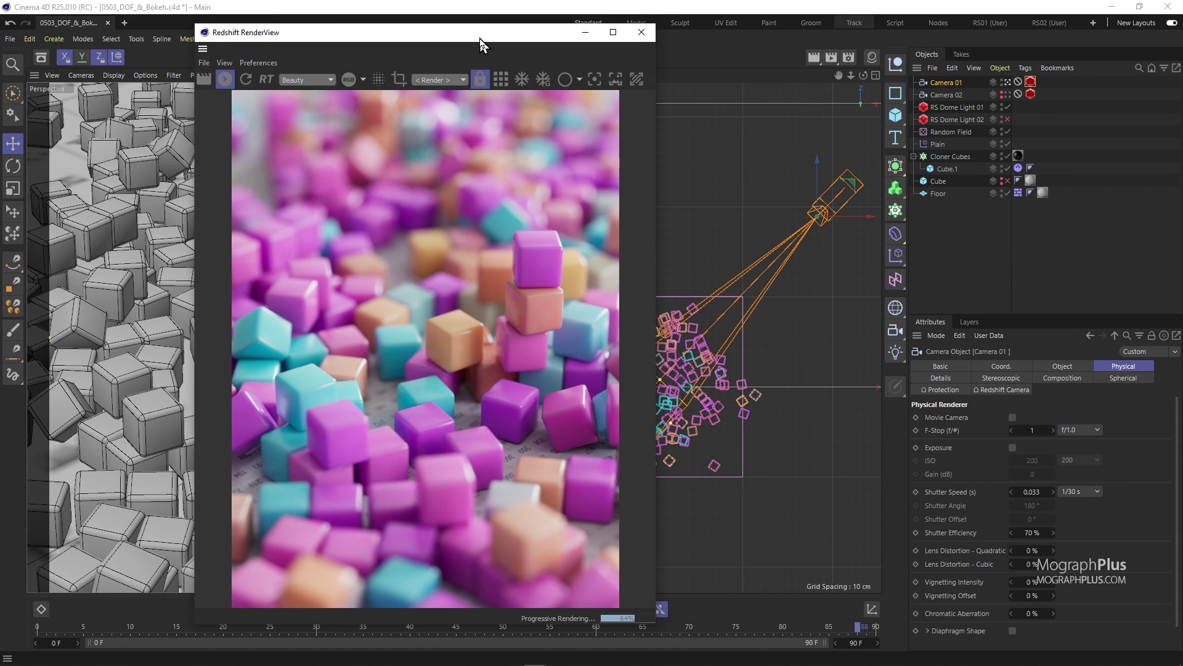
# Compare Camera 01 F-Stop presets f/8.0, f/1.0 and f/5.6 in the render.
pyautogui.click(1095, 431)
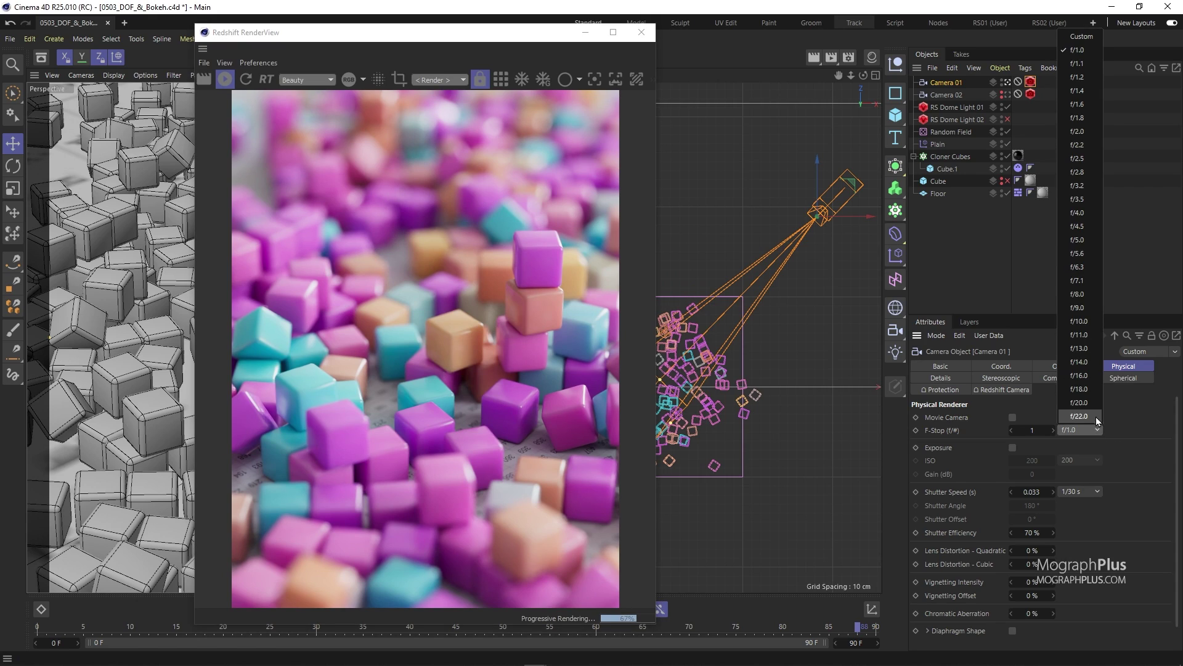
pyautogui.click(1088, 295)
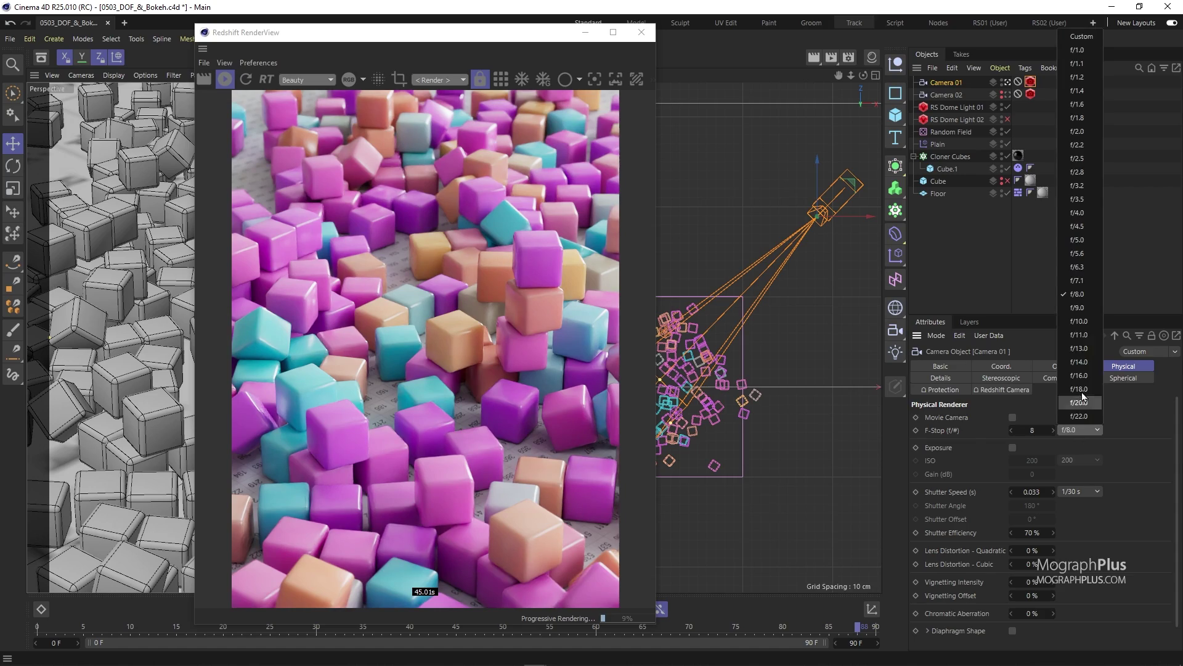
pyautogui.click(1084, 52)
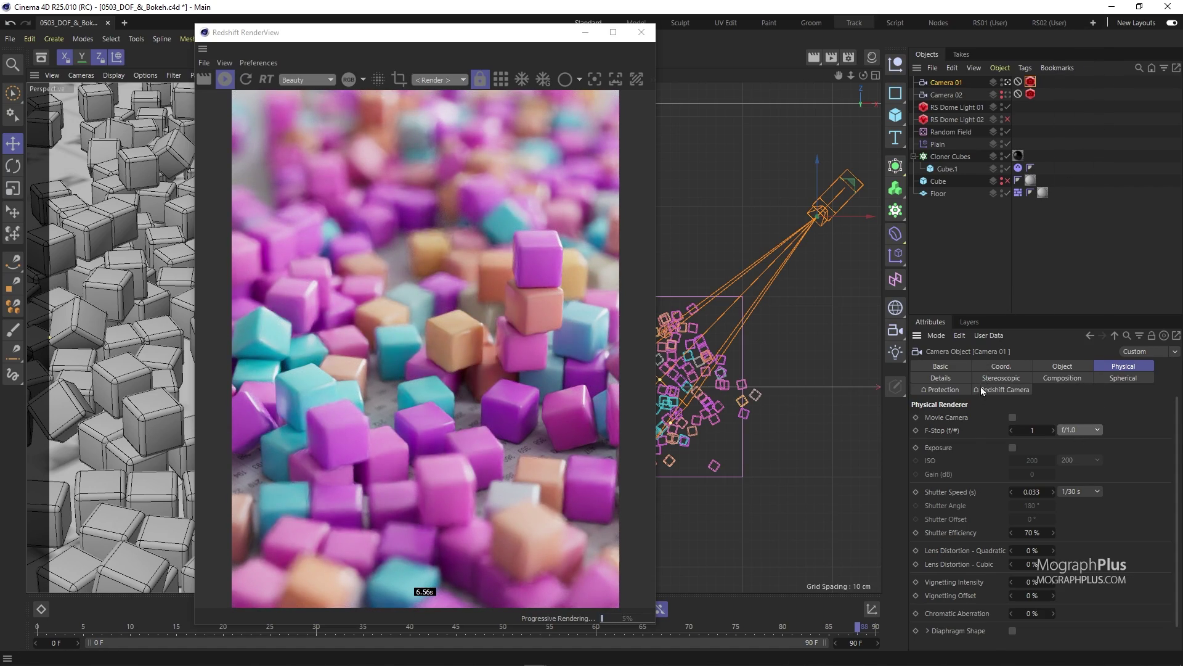
pyautogui.click(1072, 433)
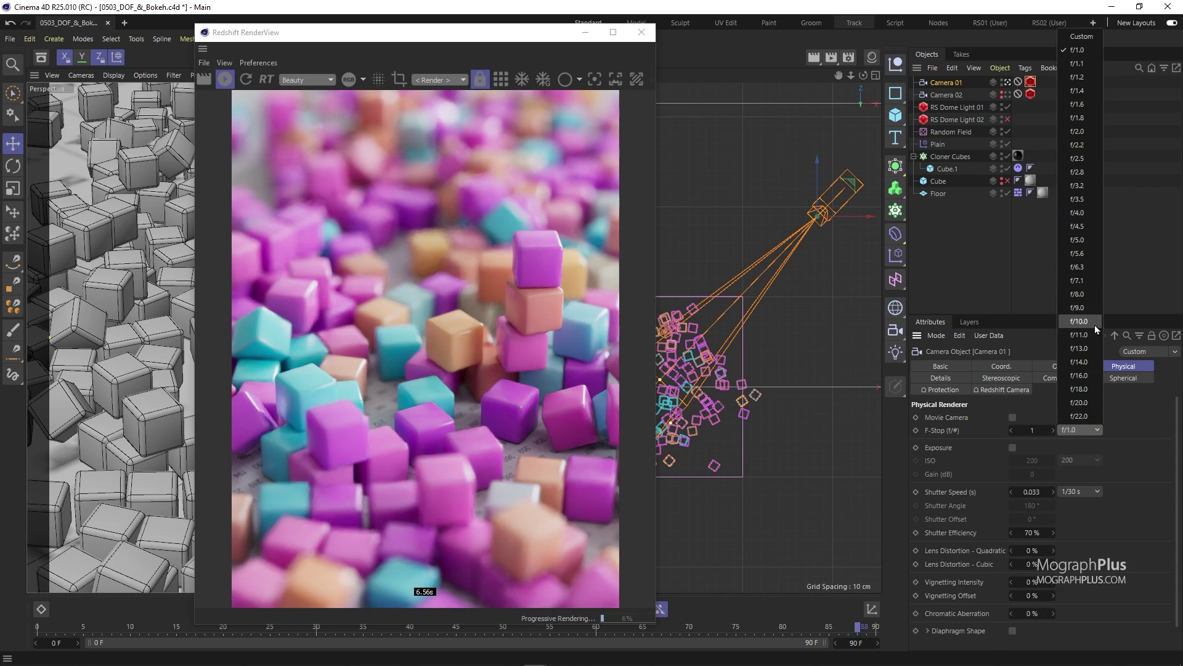
pyautogui.click(1075, 256)
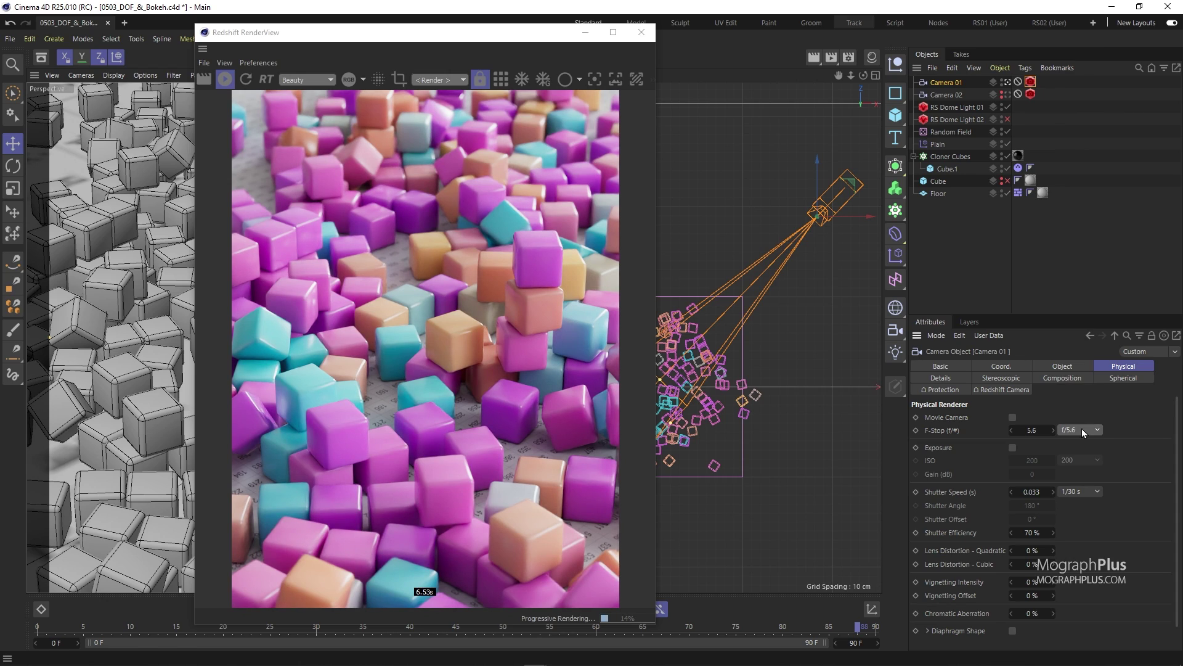
# Try f/8.0 again, return to f/1.0, and select the F-Stop field for a custom value.
pyautogui.click(1082, 429)
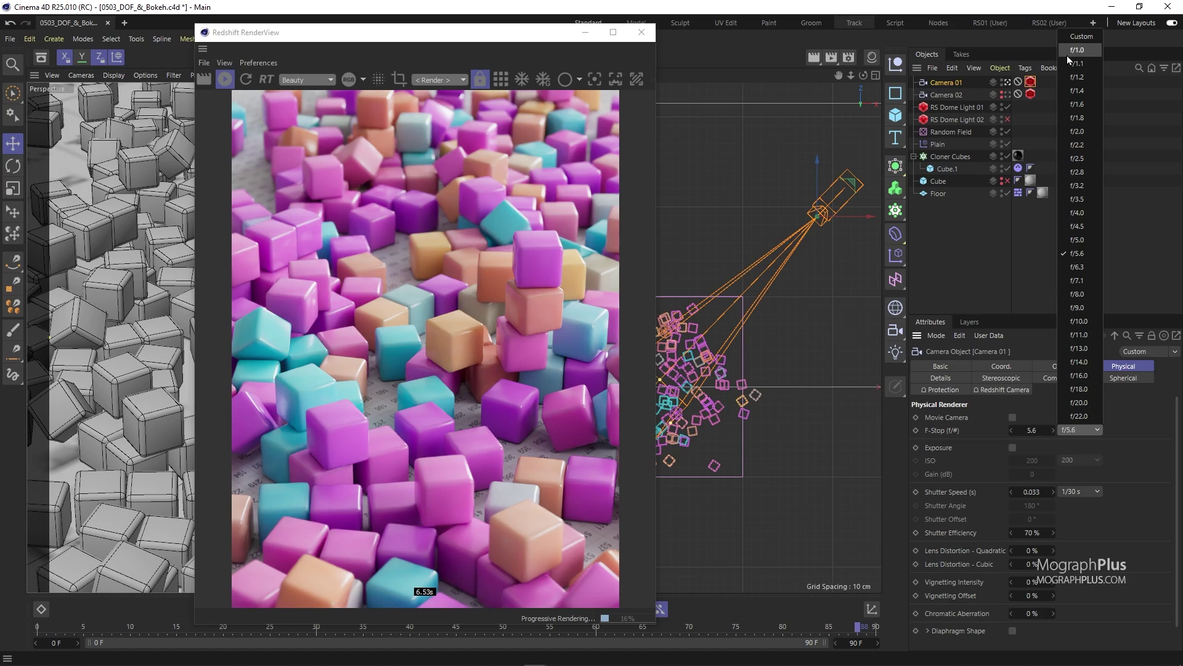
pyautogui.click(1088, 293)
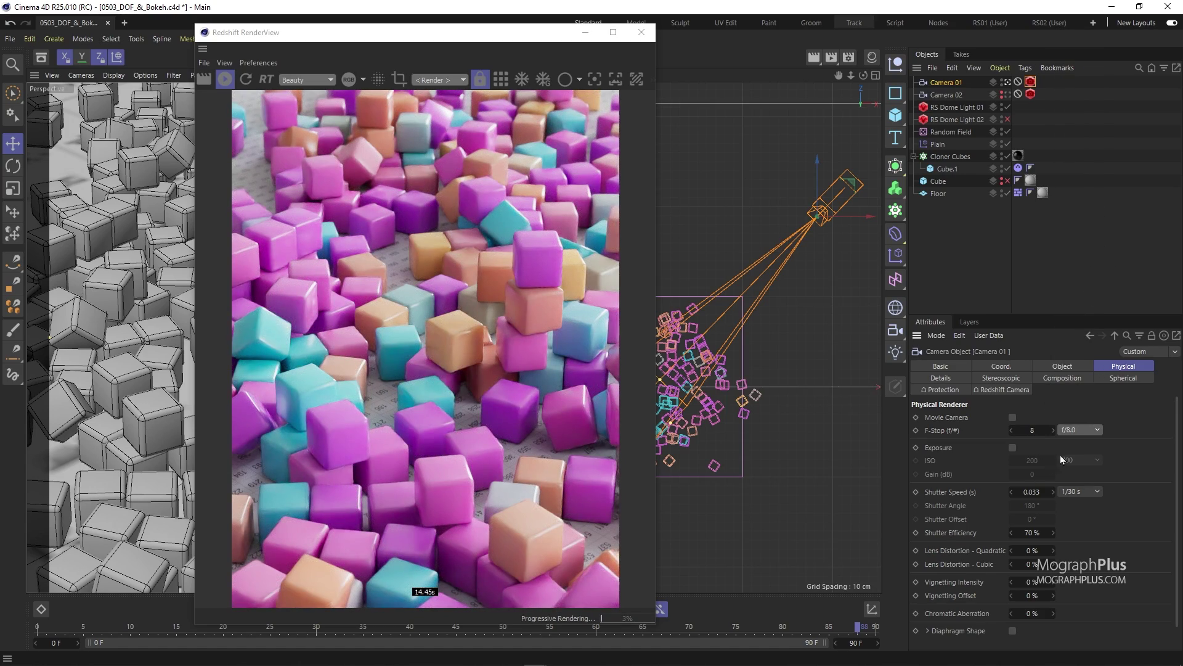
pyautogui.click(1083, 433)
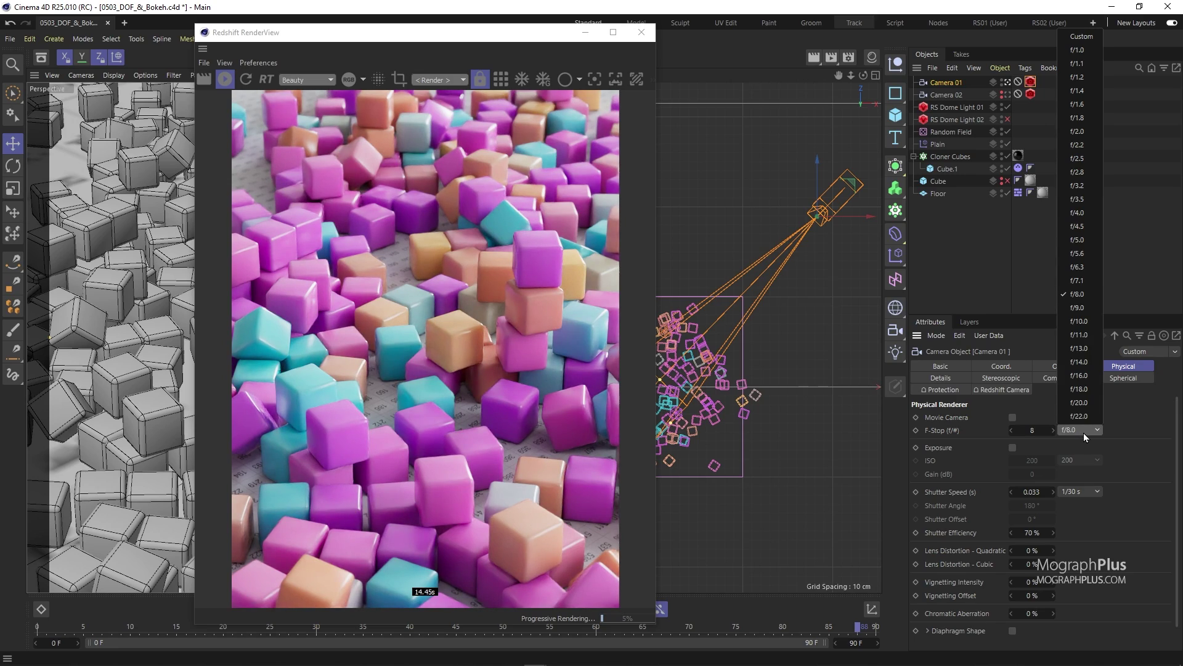
pyautogui.click(1087, 51)
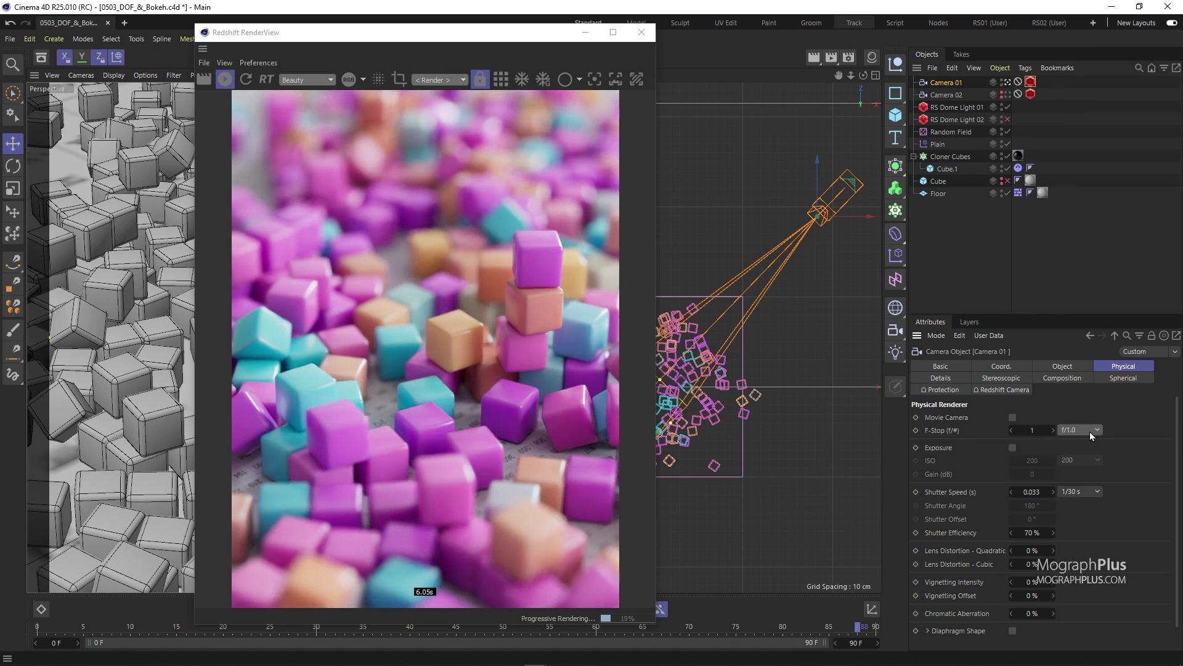
pyautogui.click(1032, 429)
# Enter custom F-Stop values 0.2, then 1, then 3 for Camera 01.
pyautogui.write('.2')
pyautogui.press('Return')
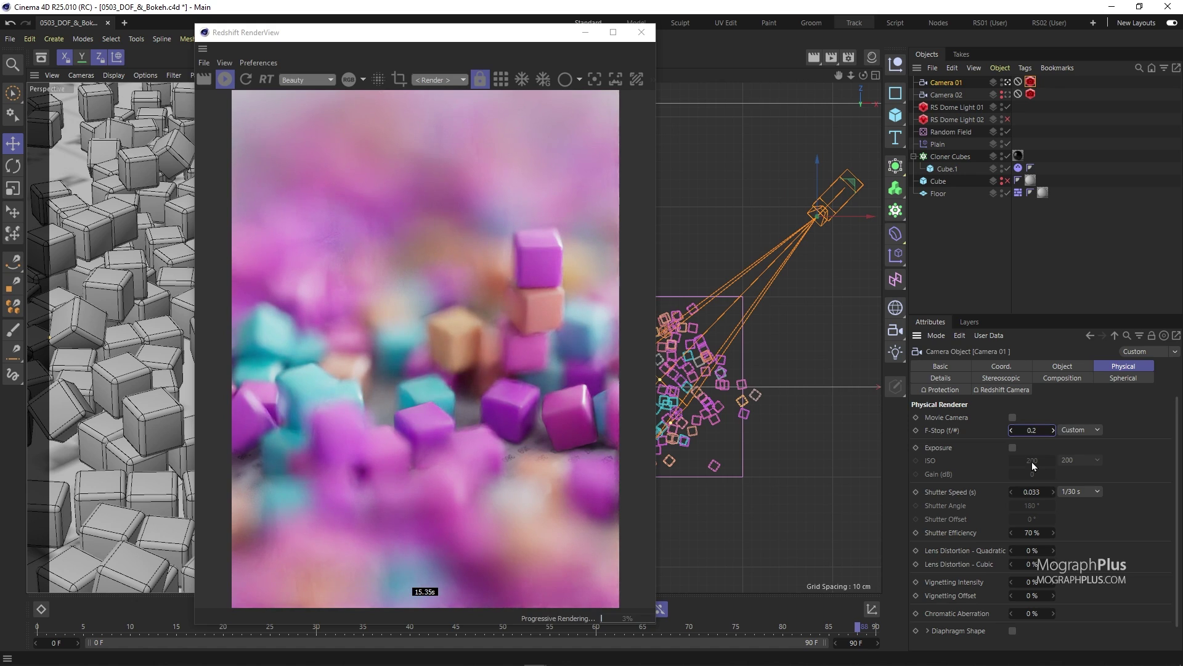
pyautogui.moveTo(431, 32); pyautogui.dragTo(434, 55)
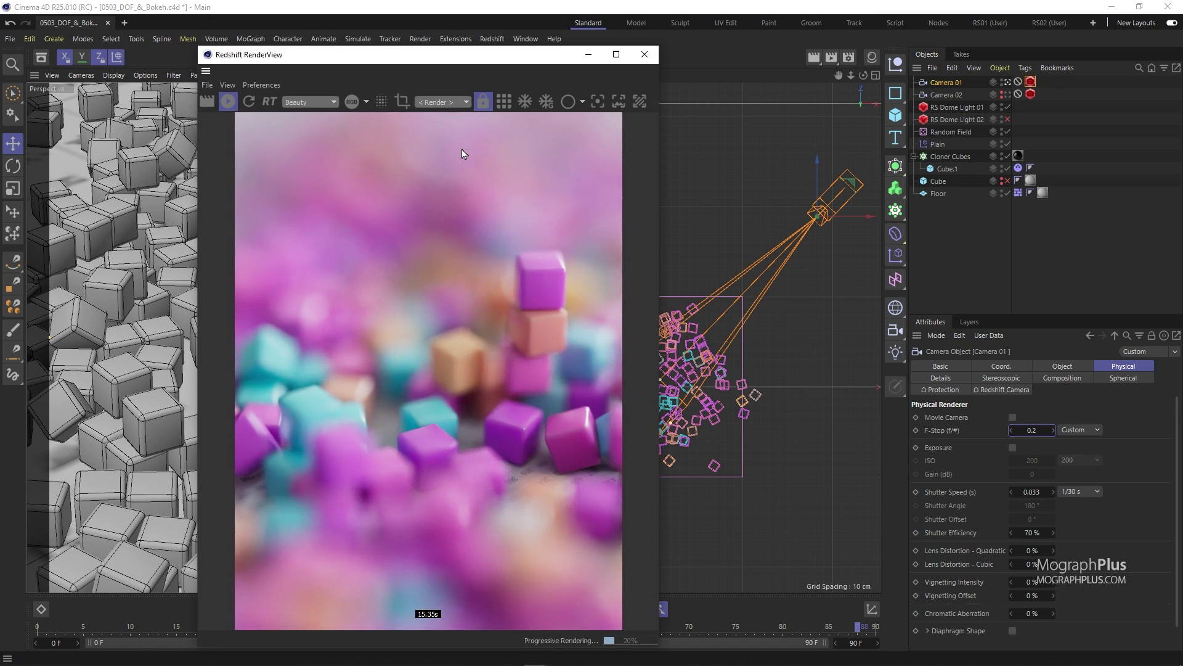
pyautogui.click(1032, 429)
pyautogui.write('1')
pyautogui.press('Return')
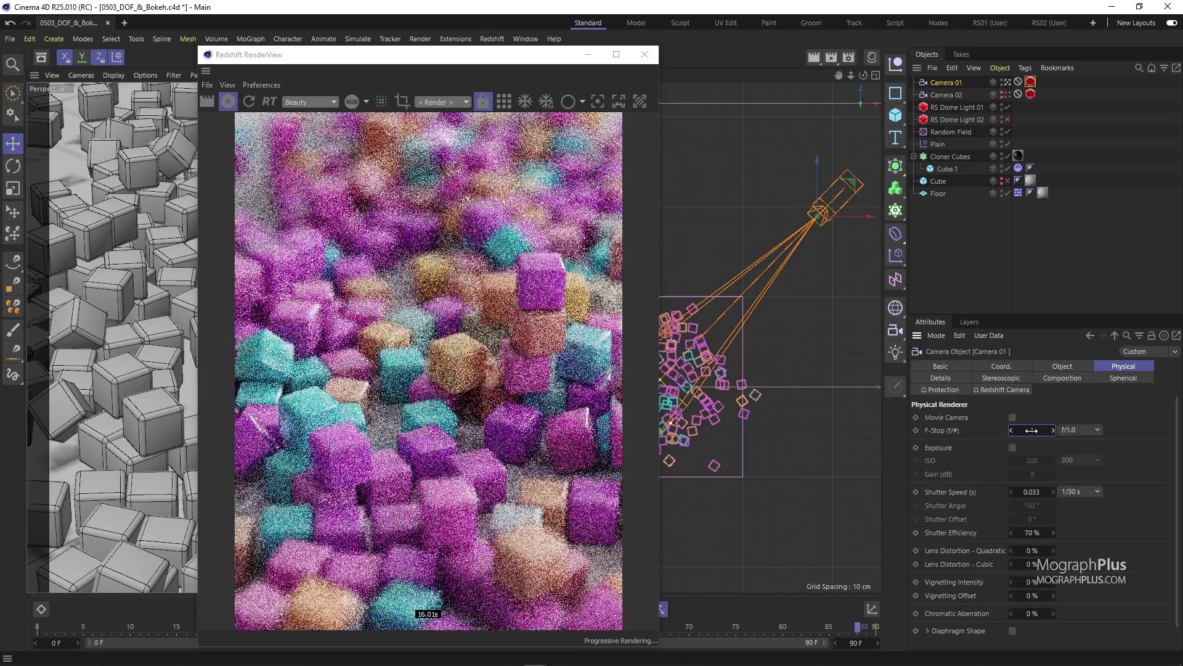
pyautogui.click(1034, 429)
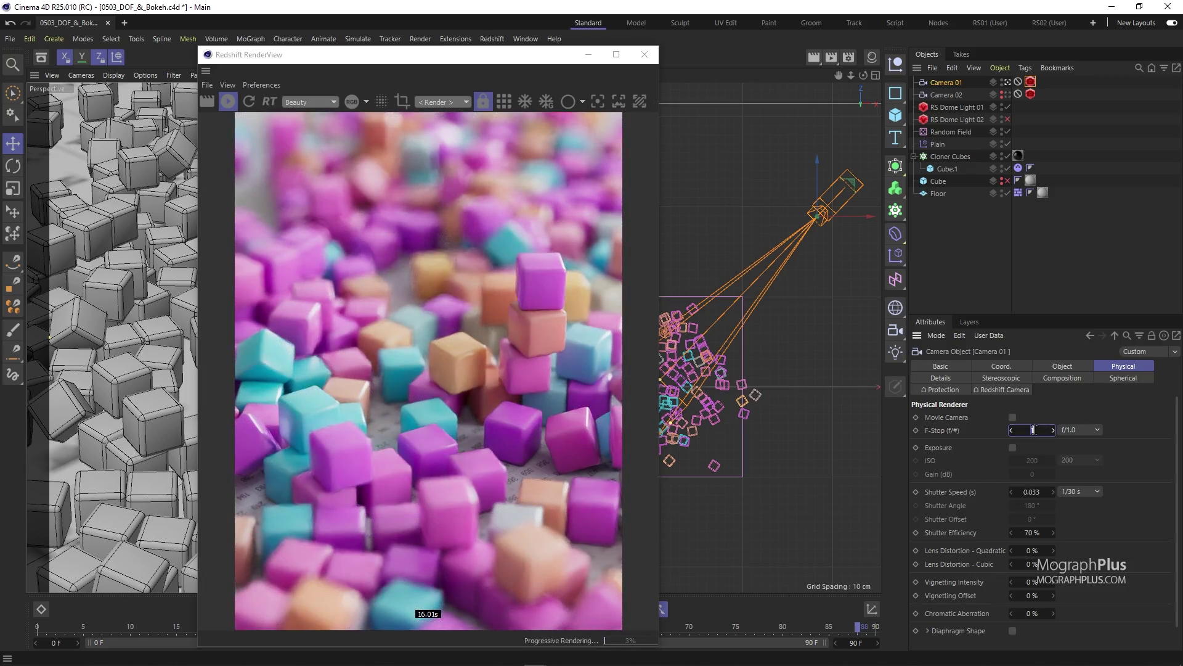
pyautogui.write('3')
pyautogui.press('Return')
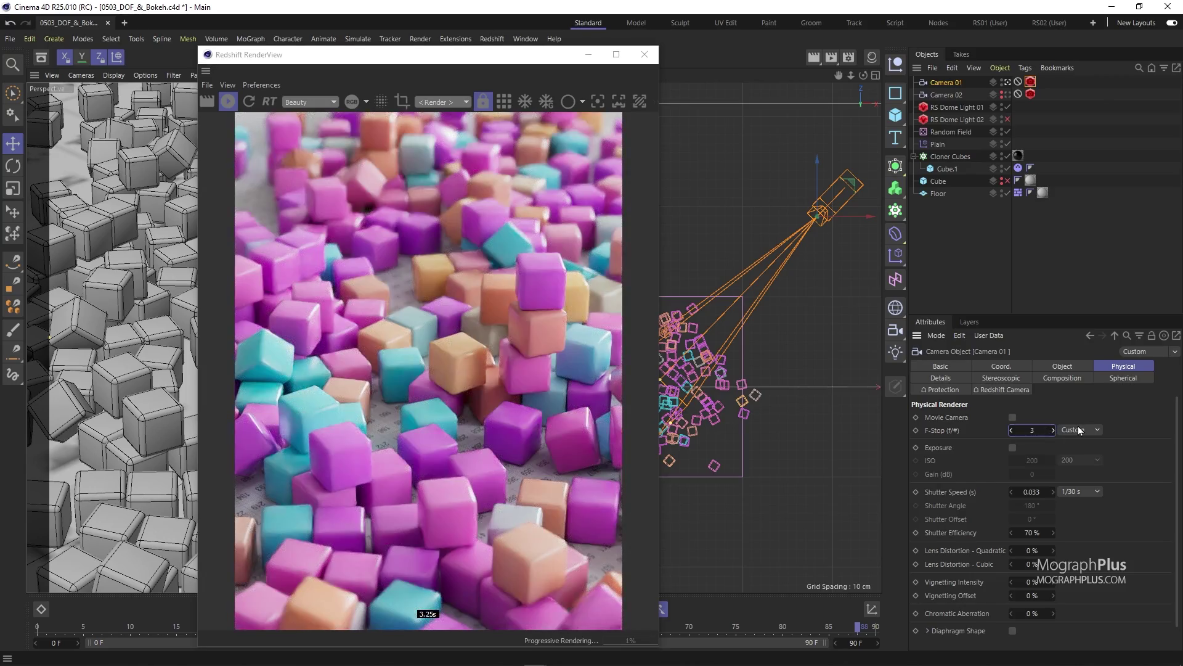
# Step through f/4.5, f/6.3, f/8.0 and f/11.0 presets, then return the aperture to f/1.0.
pyautogui.click(1079, 429)
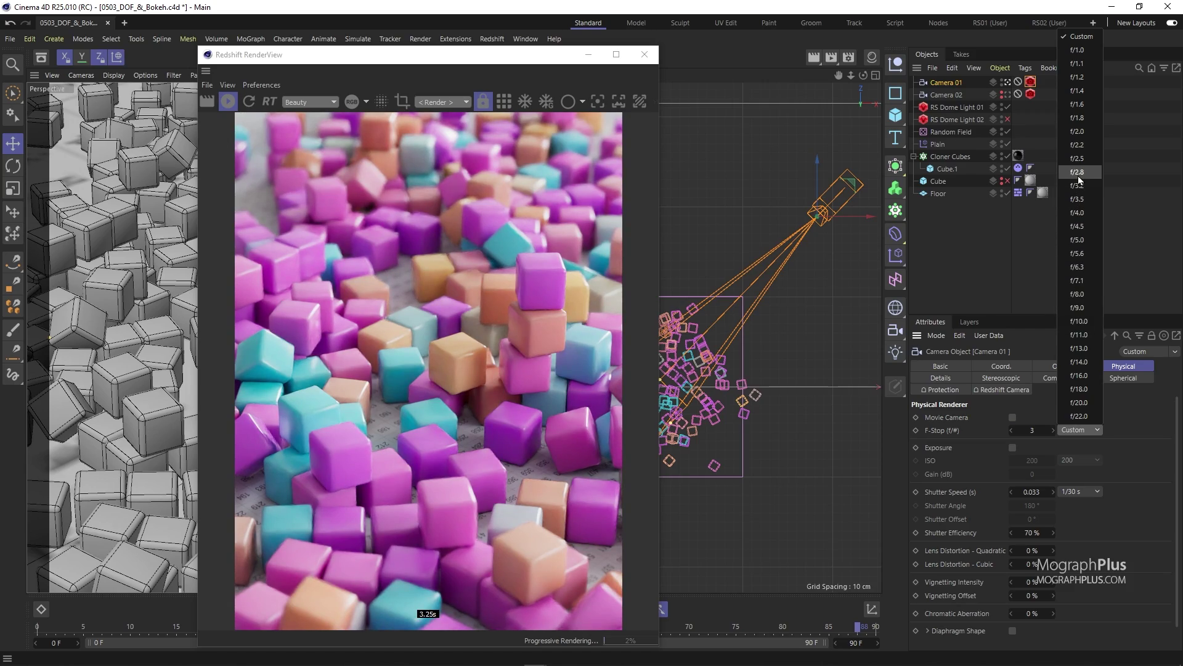
pyautogui.click(1086, 225)
pyautogui.click(1077, 429)
pyautogui.click(1080, 266)
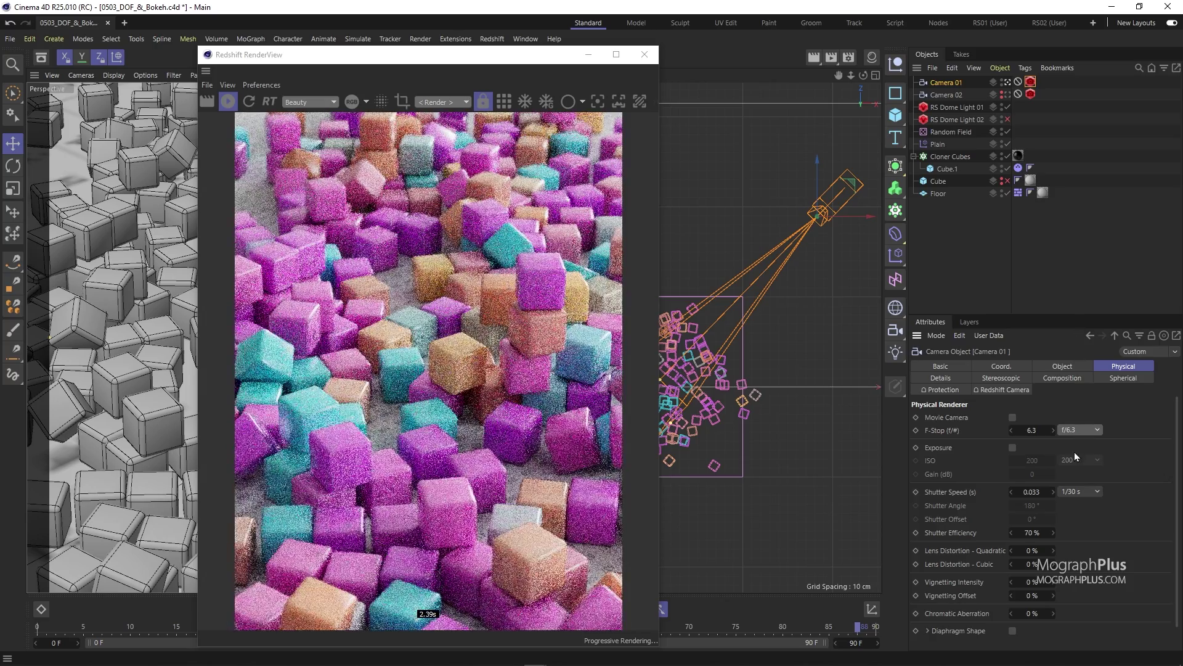
pyautogui.click(1077, 429)
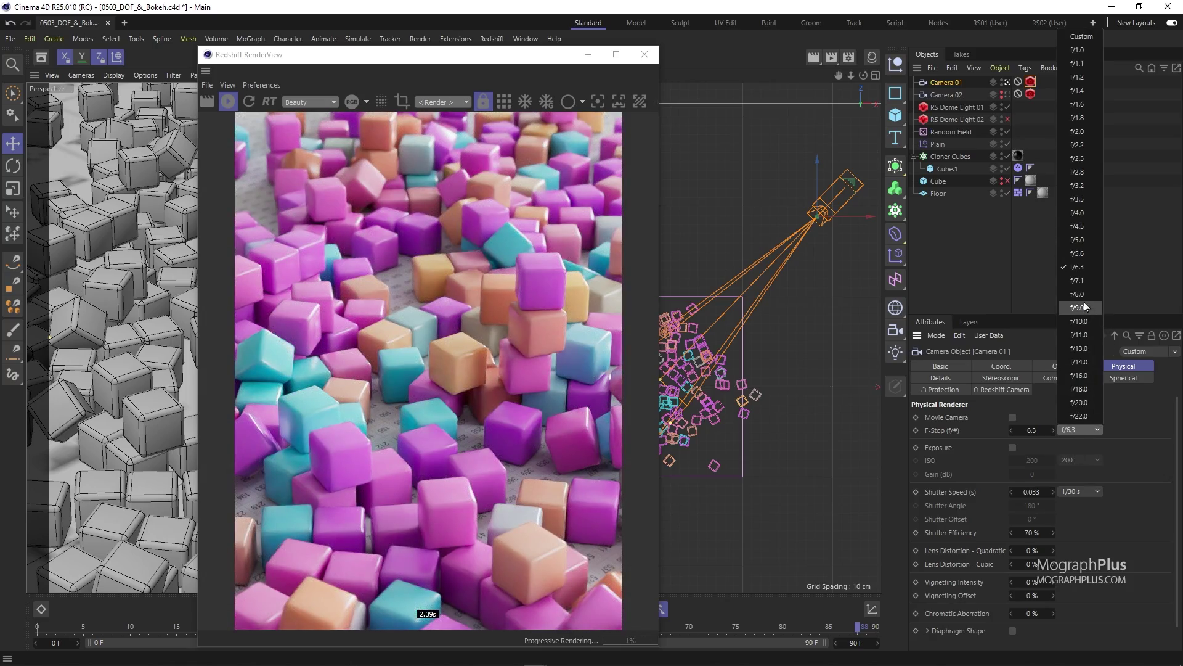
pyautogui.click(1082, 294)
pyautogui.click(1078, 429)
pyautogui.click(1087, 333)
pyautogui.click(1078, 429)
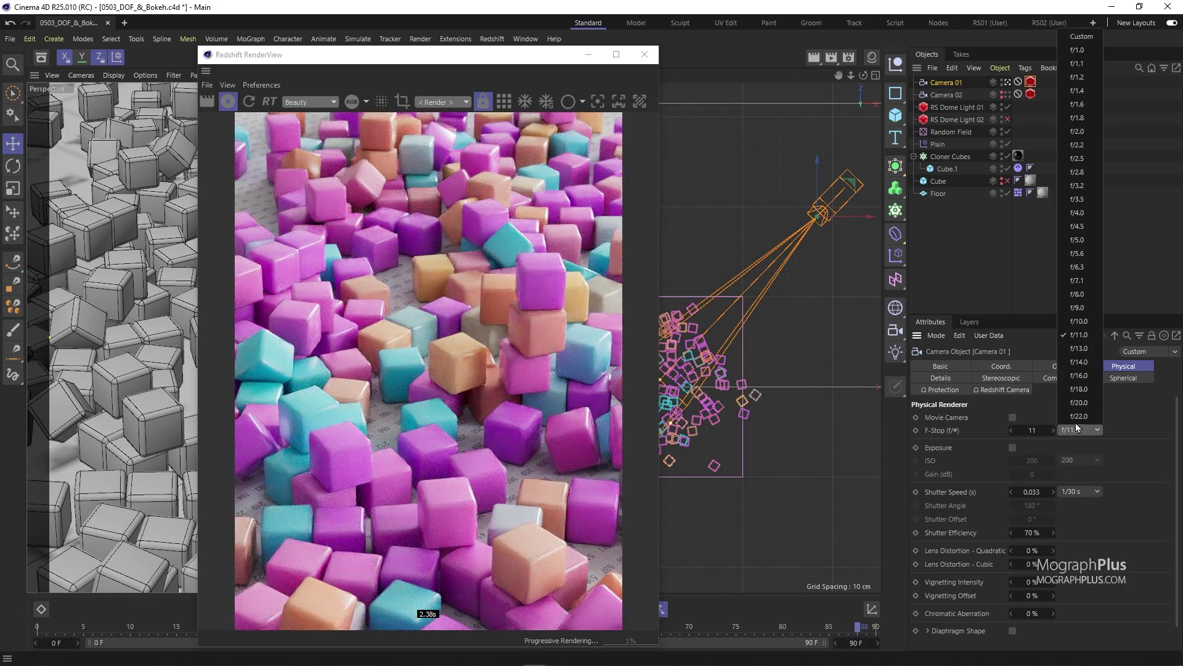
pyautogui.click(1073, 50)
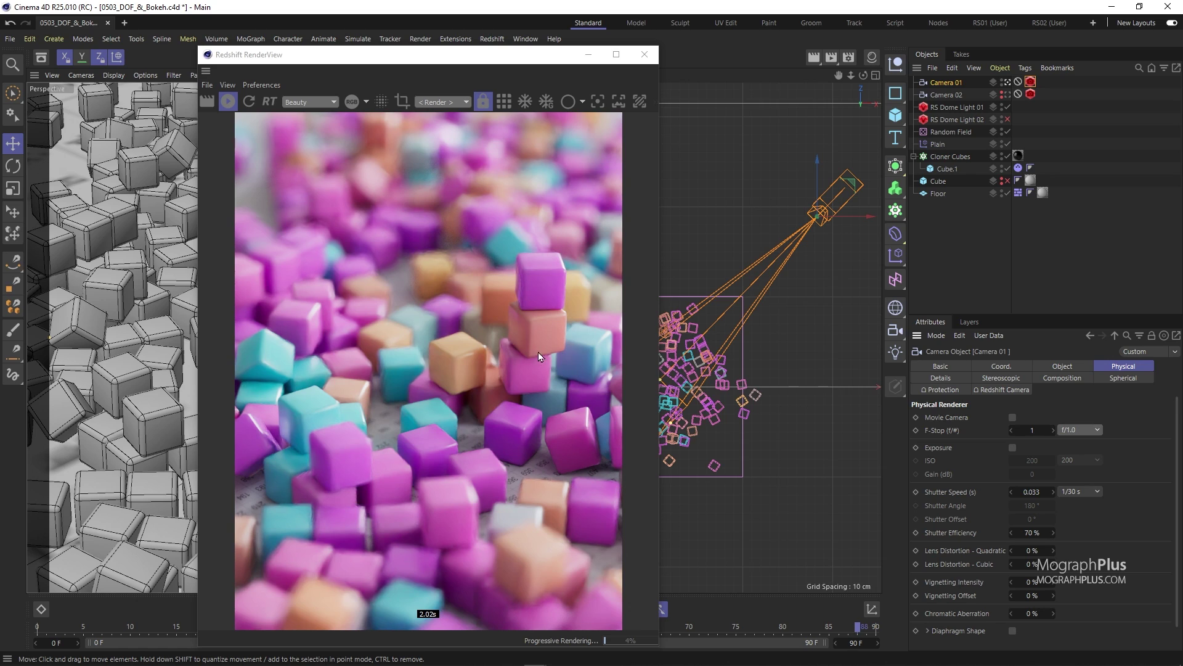
pyautogui.moveTo(546, 59); pyautogui.dragTo(645, 50)
# In Camera 01's Object tab, set Focus Distance to 420 cm.
pyautogui.click(949, 83)
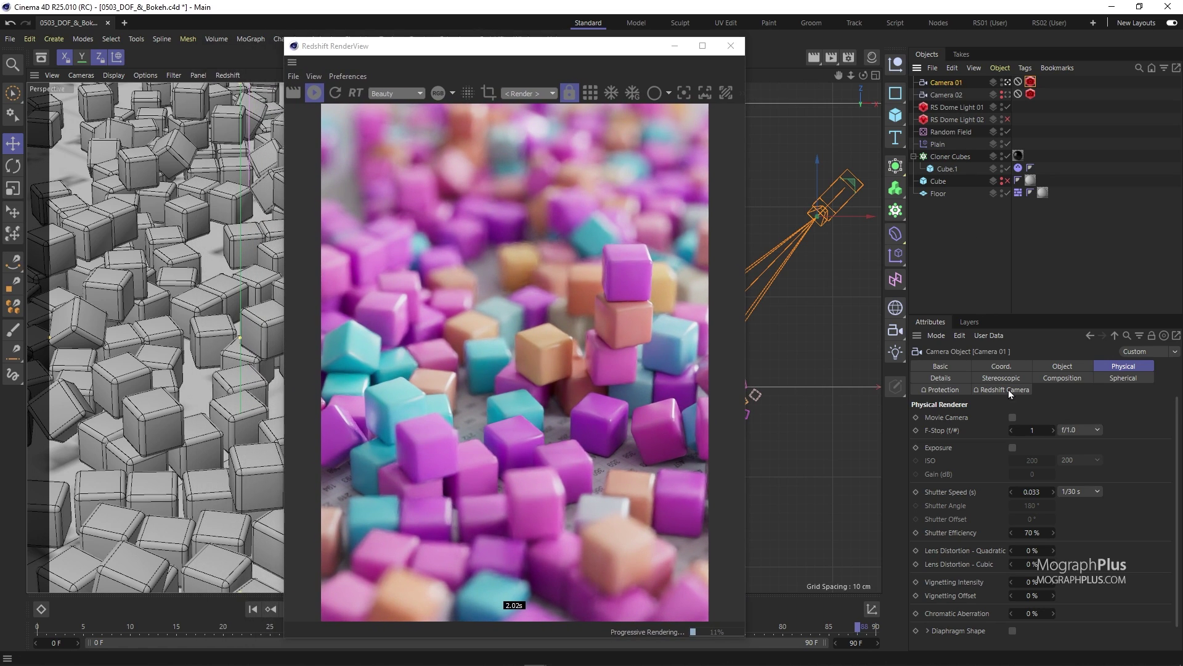
pyautogui.click(1060, 366)
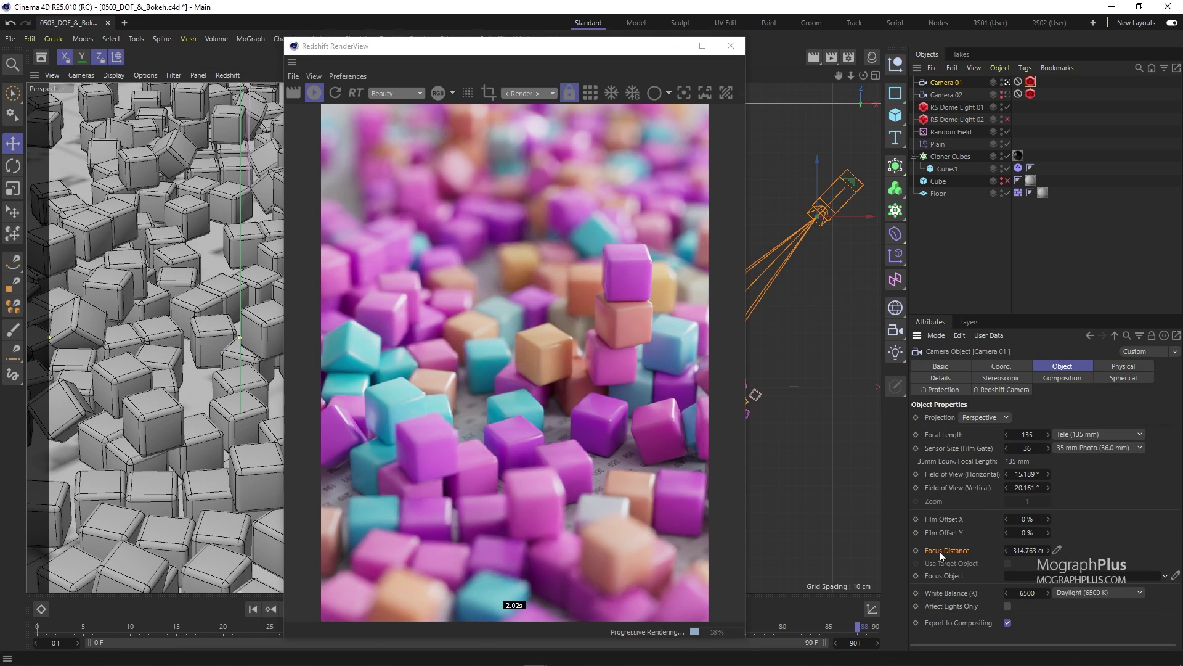
pyautogui.doubleClick(1025, 549)
pyautogui.write('420')
pyautogui.press('Return')
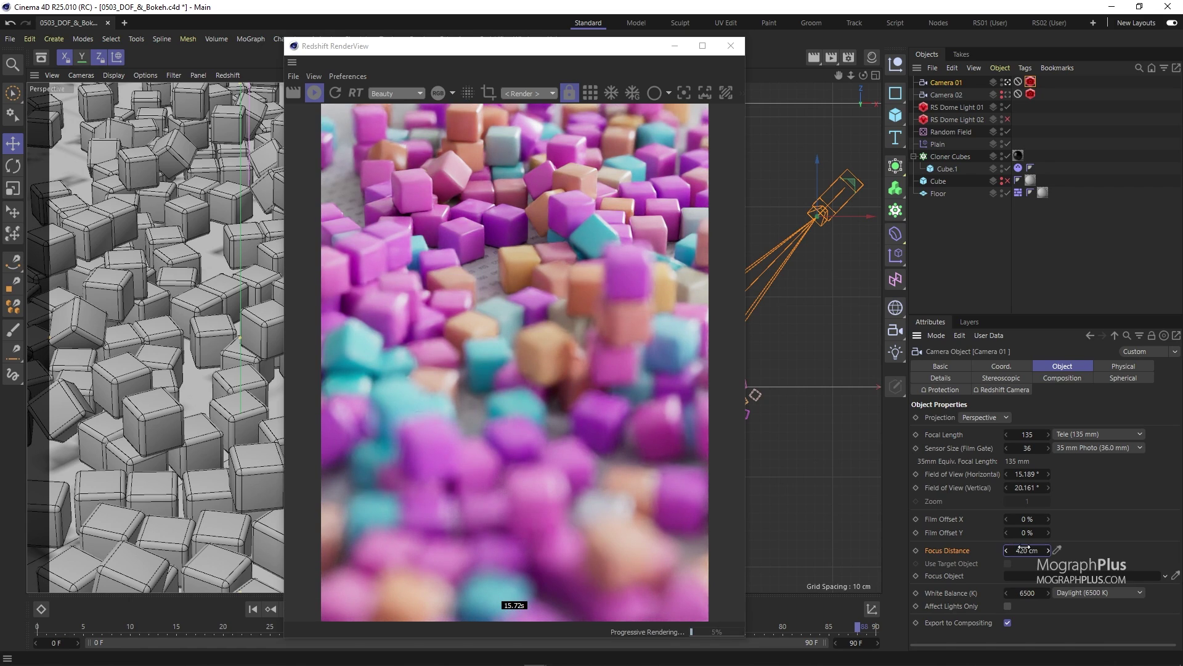
# Re-edit Focus Distance and commit the final value of 320 cm.
pyautogui.doubleClick(1024, 549)
pyautogui.click(1064, 579)
pyautogui.click(1027, 550)
pyautogui.write('3')
pyautogui.write('00')
pyautogui.press('Return')
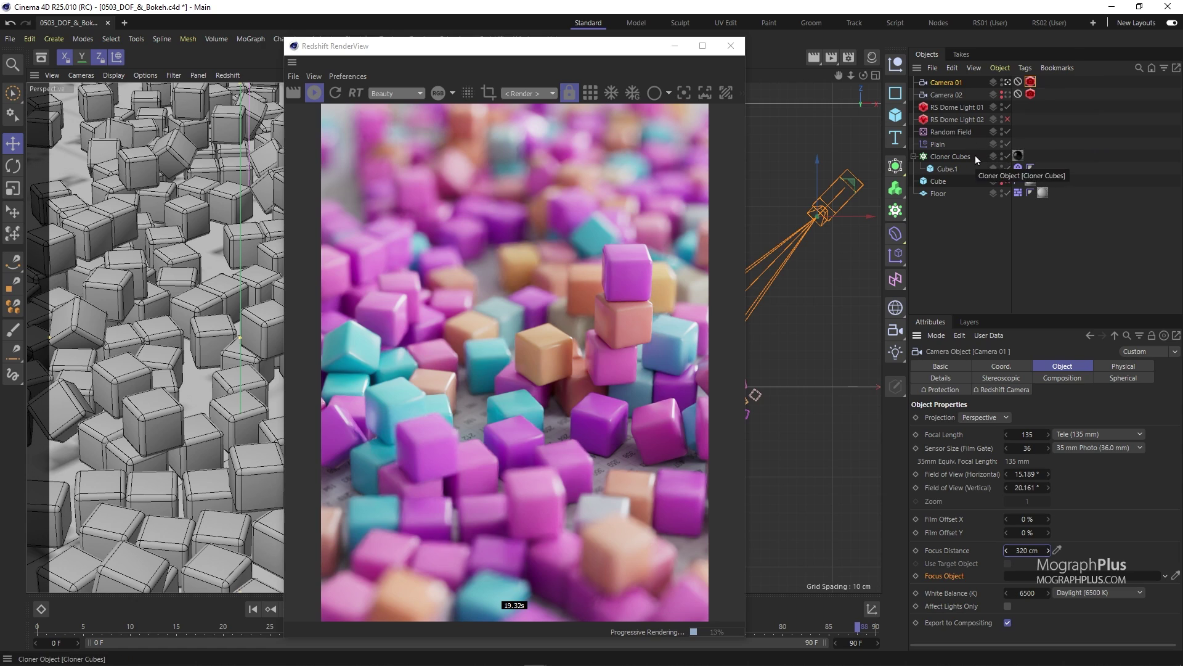
# Enable RenderView focus picking and click various cubes, ending on the mid-frame stack (~315.863 cm).
pyautogui.click(682, 96)
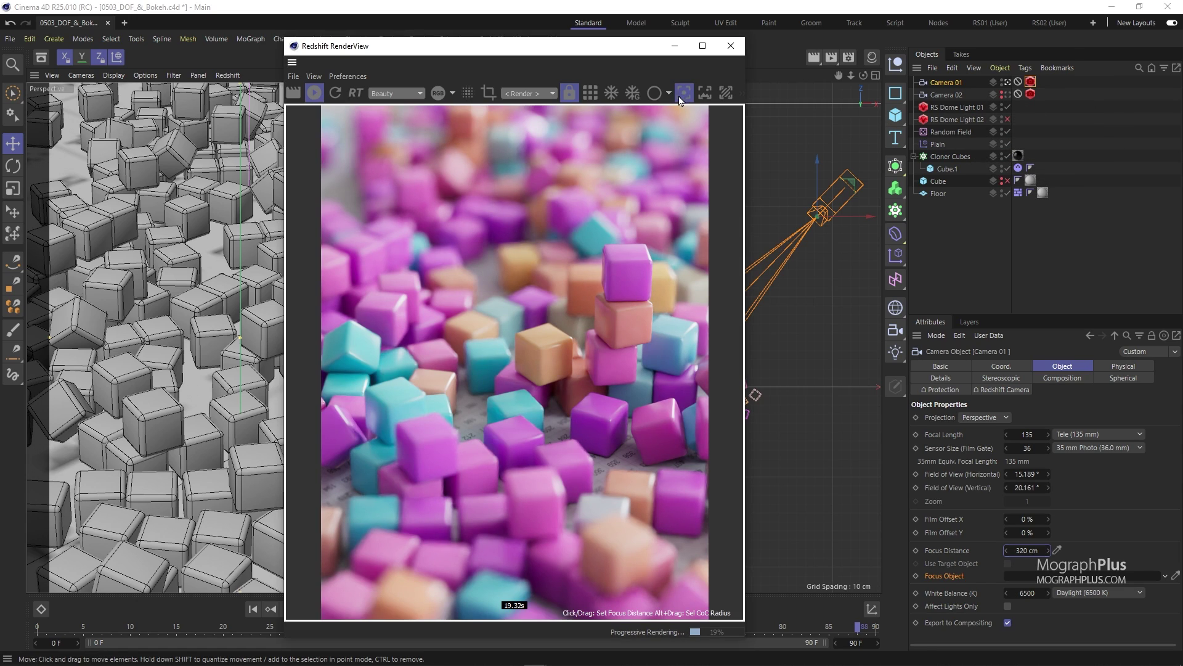
pyautogui.click(556, 219)
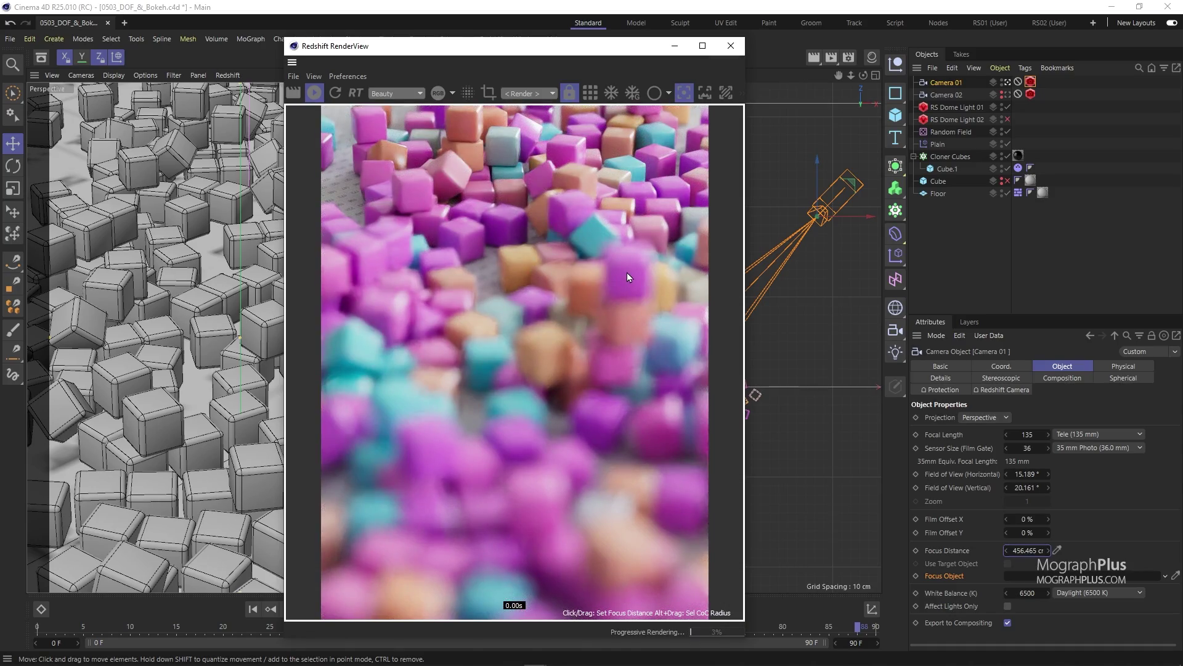
pyautogui.click(440, 458)
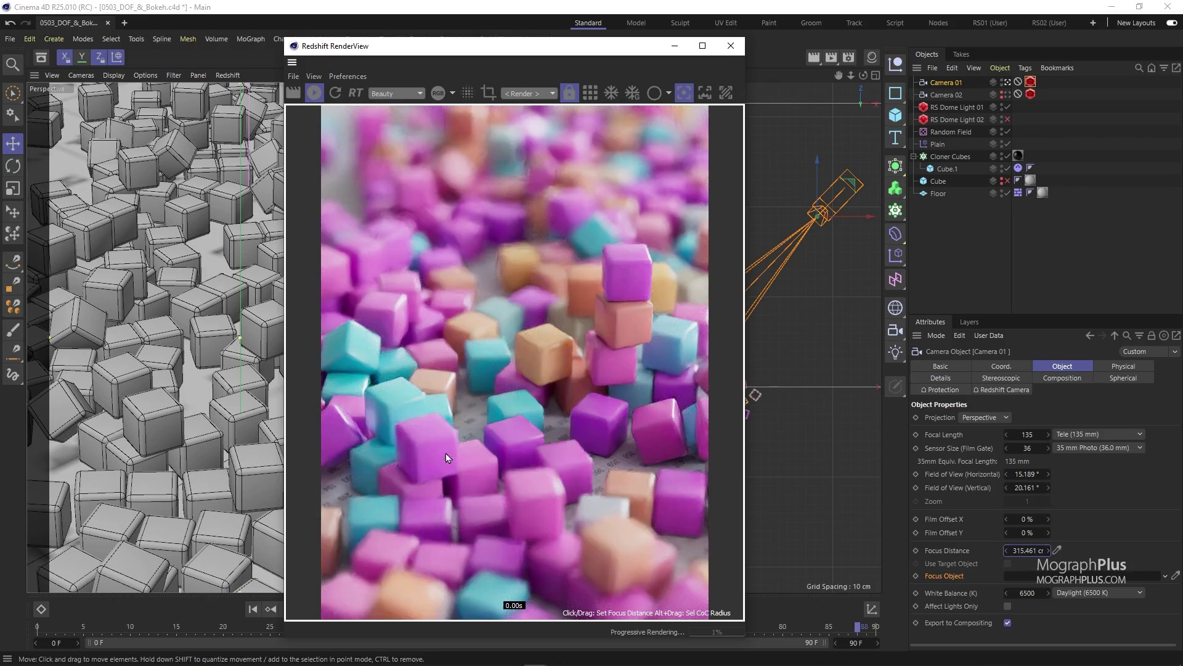
pyautogui.click(526, 503)
pyautogui.click(618, 546)
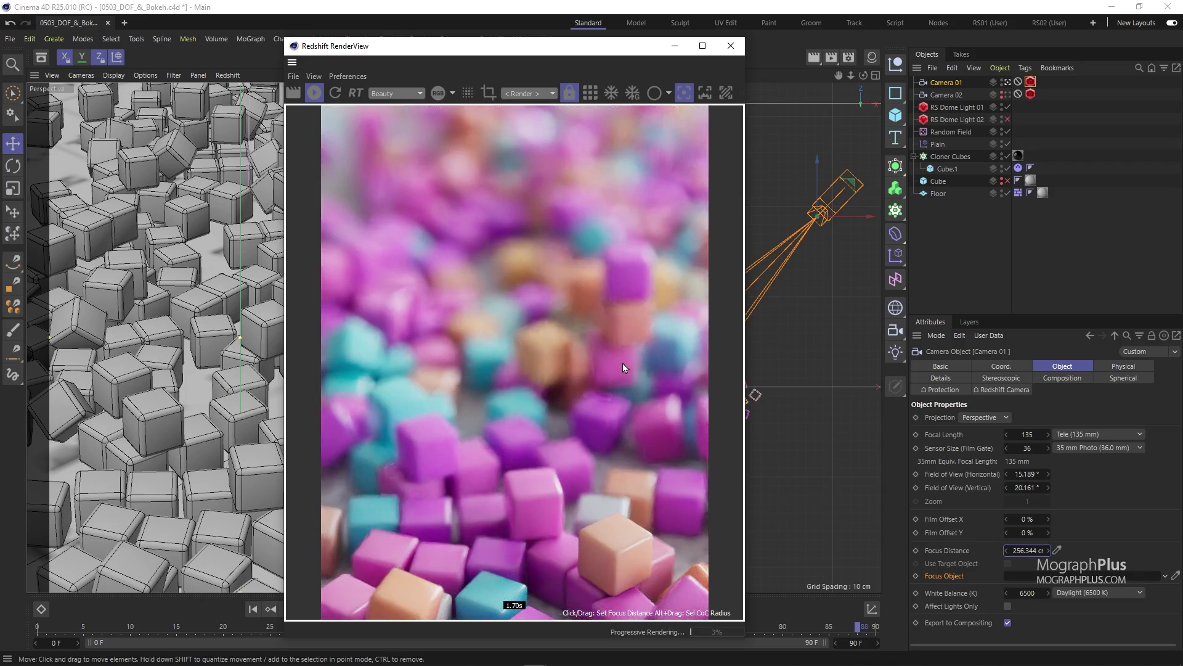
pyautogui.click(622, 365)
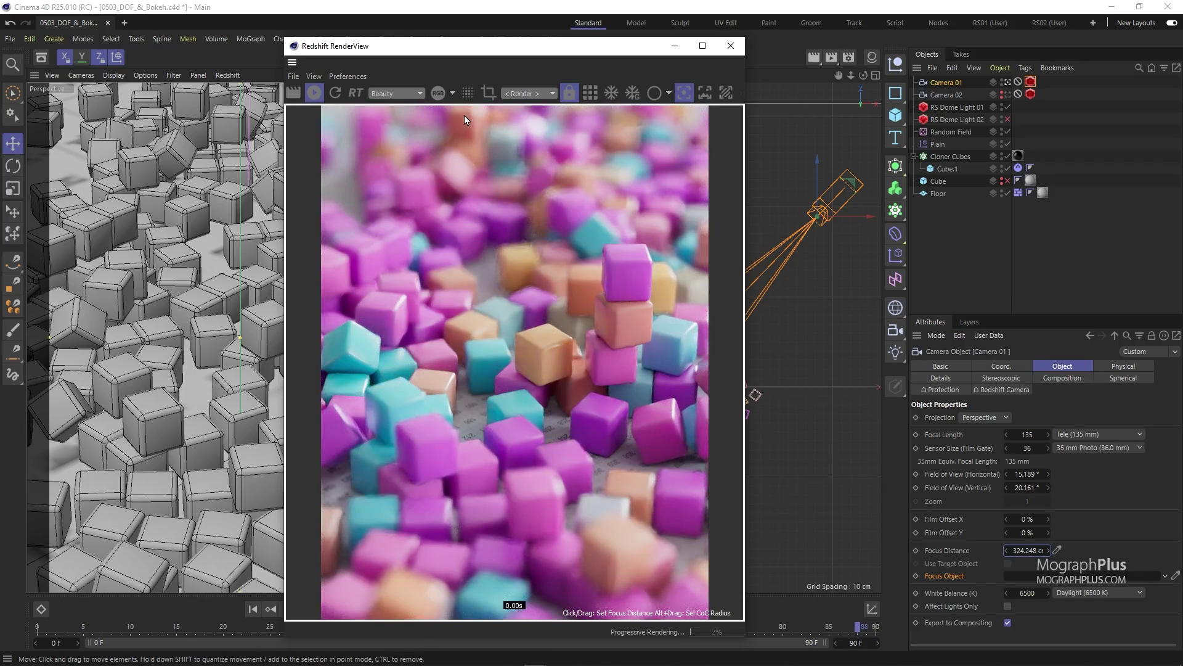
pyautogui.click(465, 116)
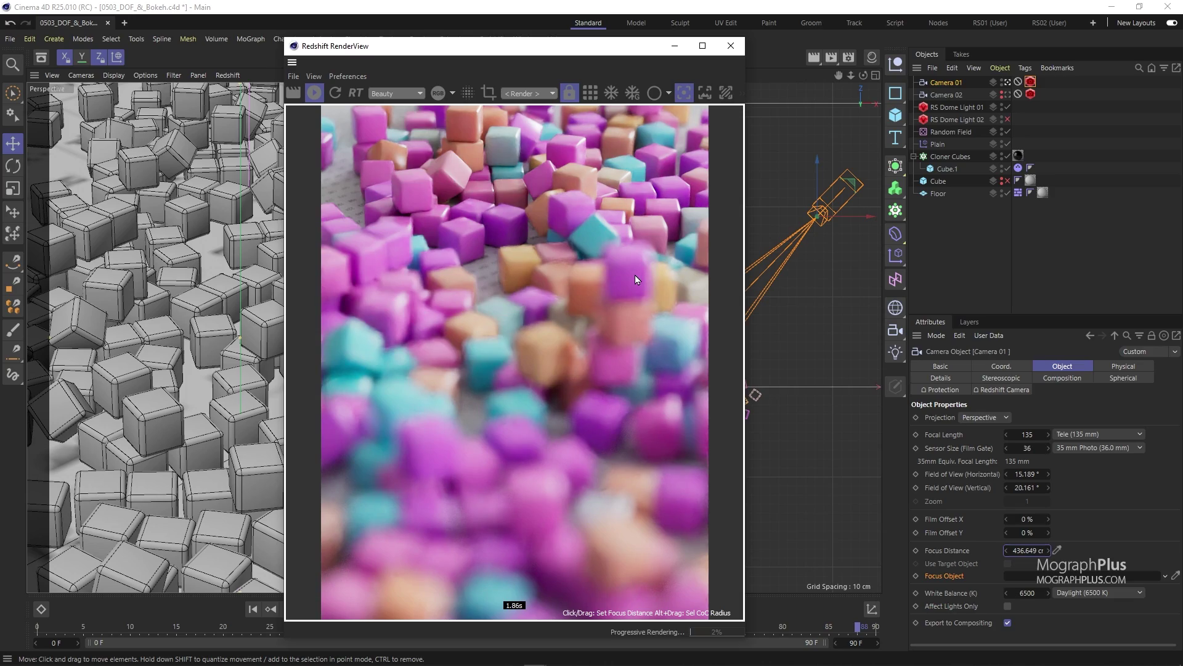
pyautogui.click(635, 275)
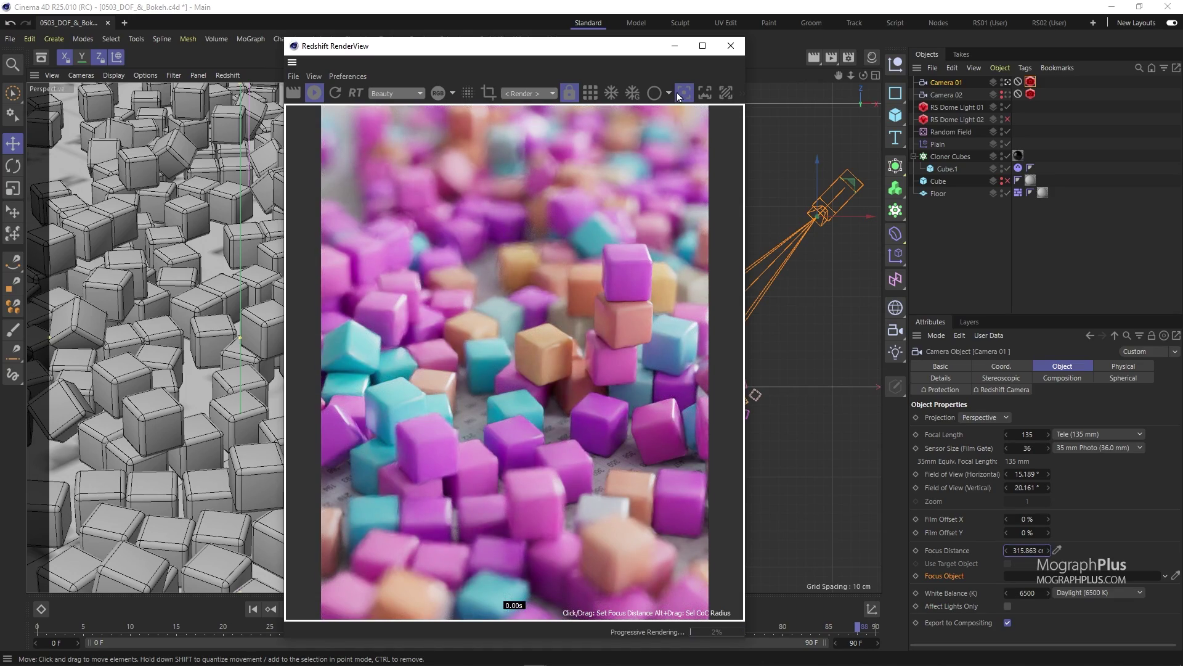
# Turn off the focus picker and make Camera 01's Redshift tag derive only Focus Distance from the camera.
pyautogui.click(679, 92)
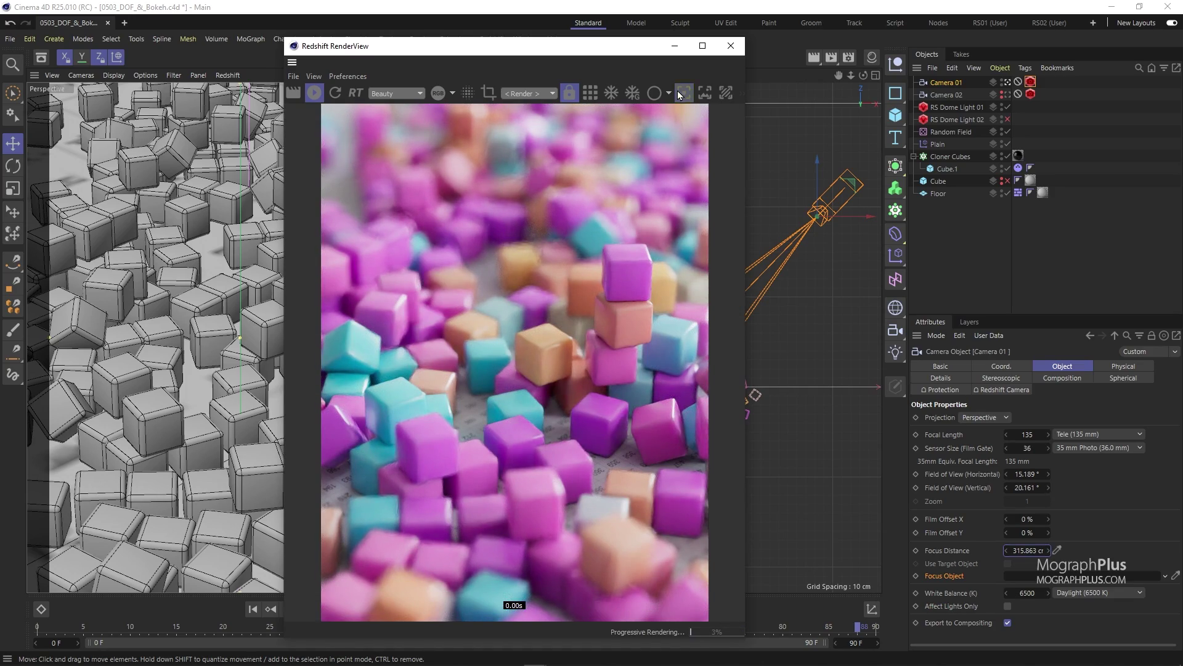
pyautogui.click(1029, 81)
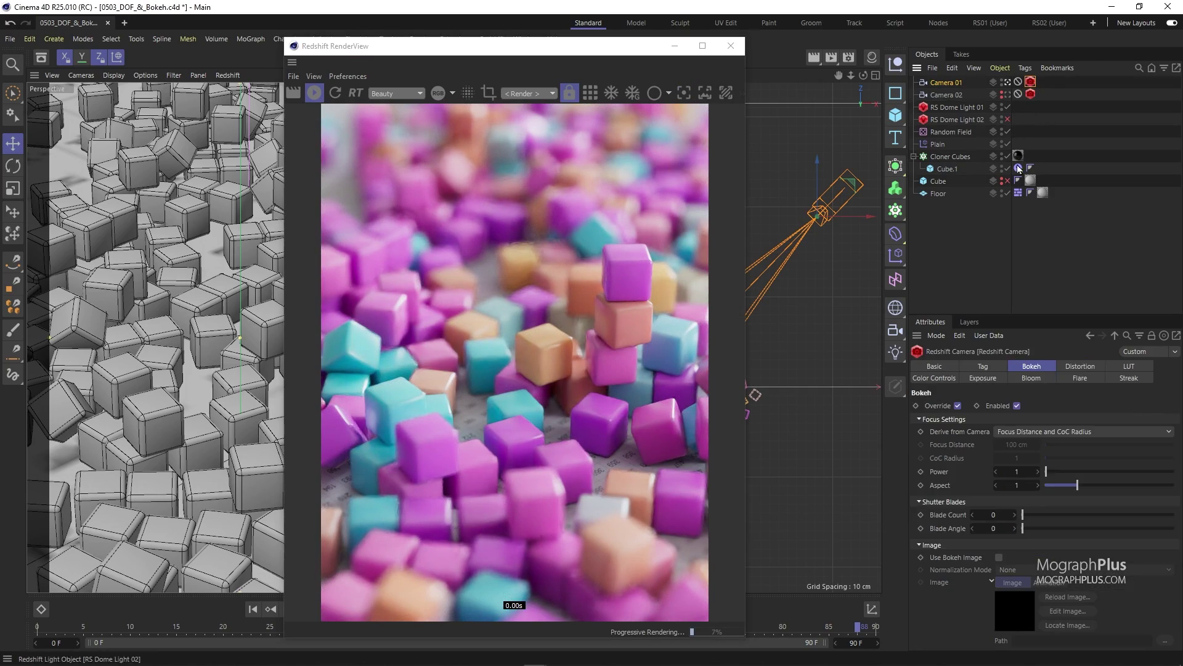
pyautogui.click(952, 431)
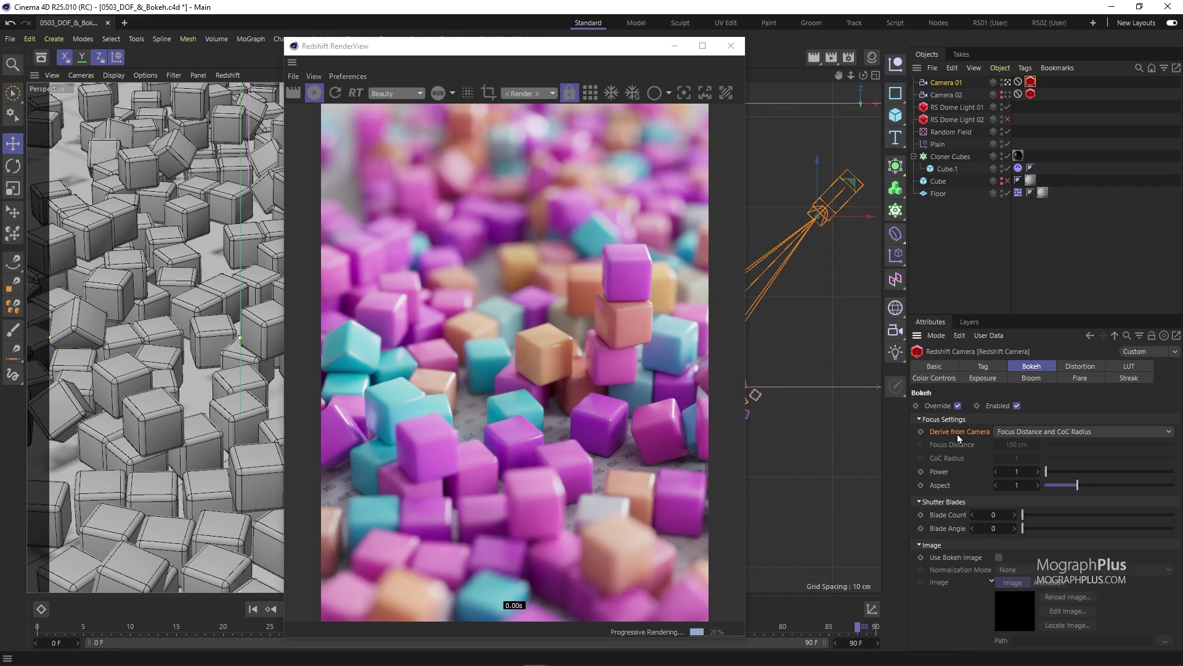
pyautogui.click(1013, 432)
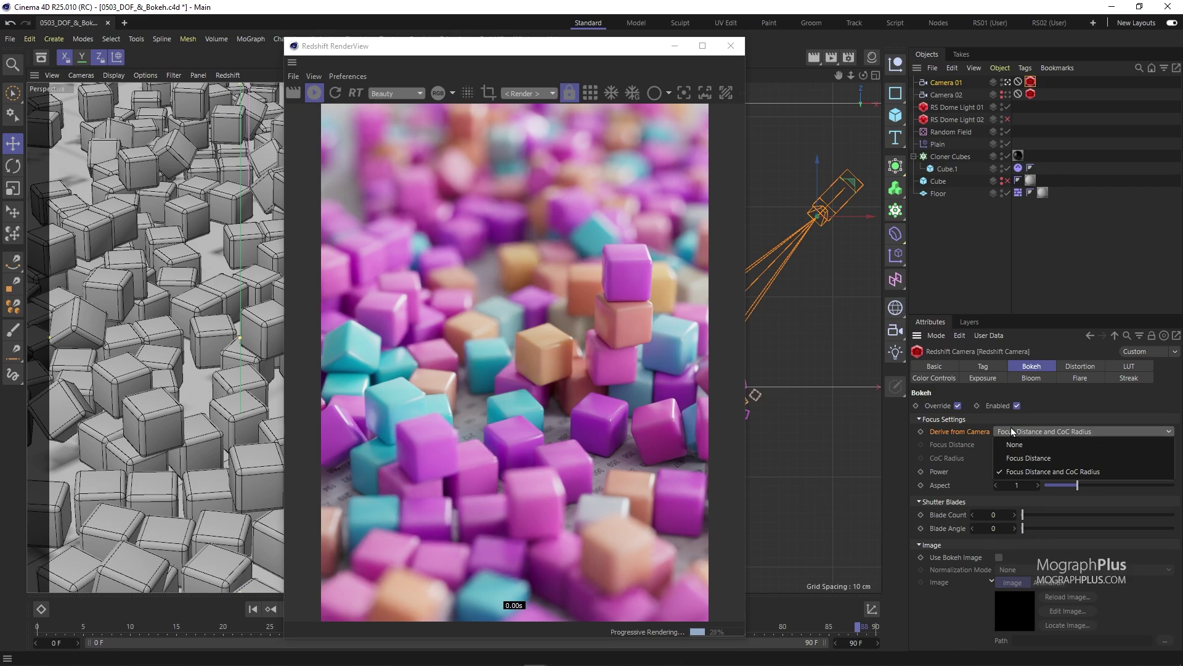
pyautogui.click(1039, 457)
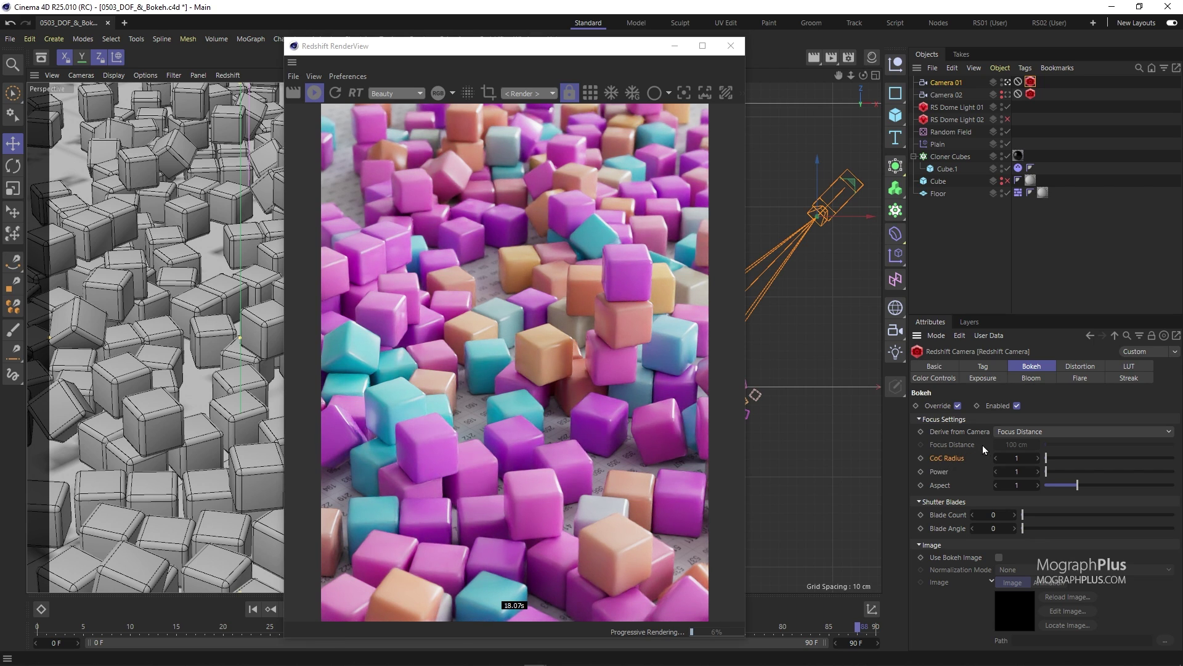
# Set Derive from Camera to None, then try Focus Distance 320 and CoC Radius 10.
pyautogui.click(1033, 431)
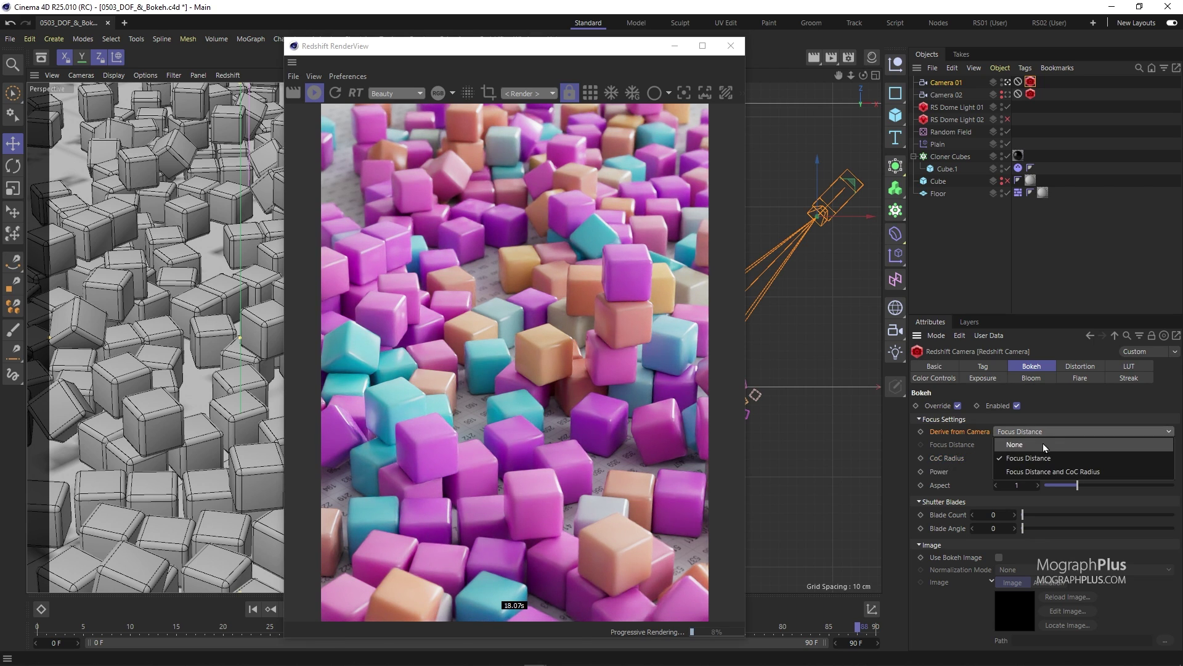
pyautogui.click(1043, 445)
pyautogui.click(1016, 444)
pyautogui.write('320')
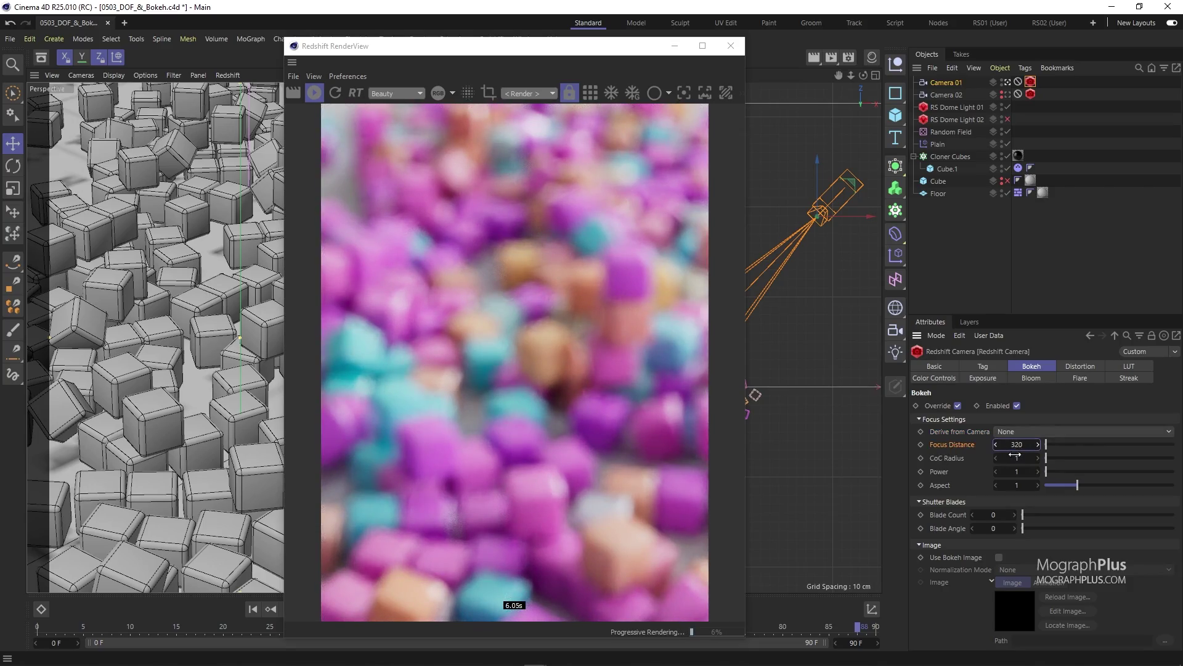
pyautogui.press('Return')
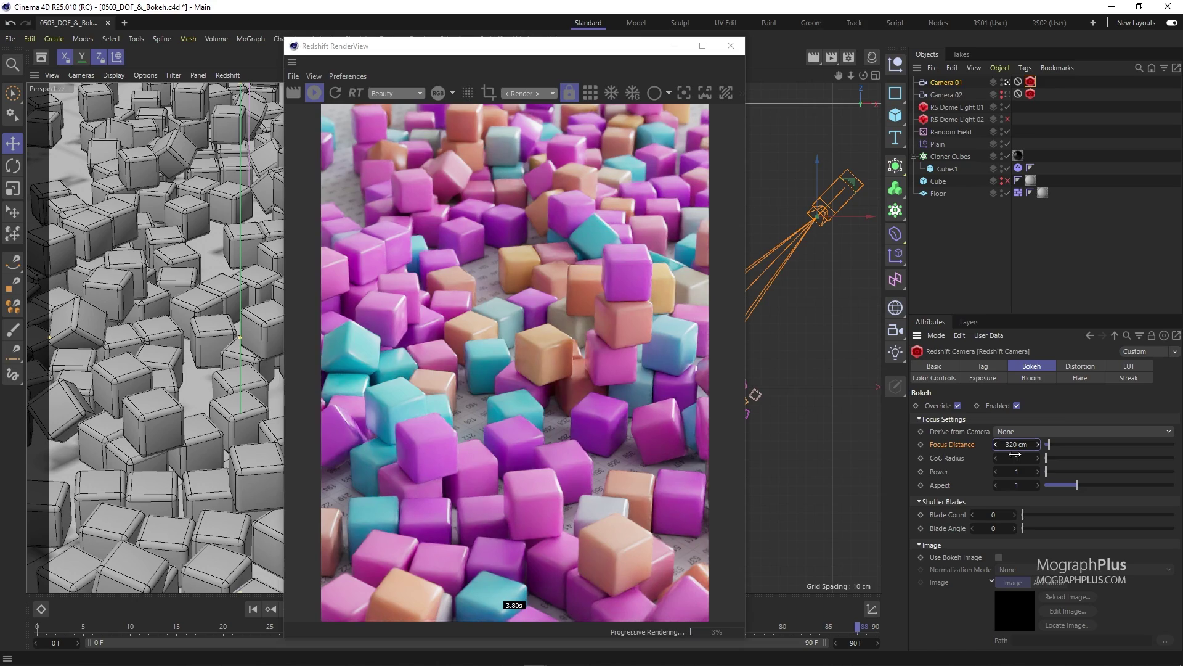
pyautogui.click(987, 461)
pyautogui.click(1009, 458)
pyautogui.write('10')
pyautogui.press('Return')
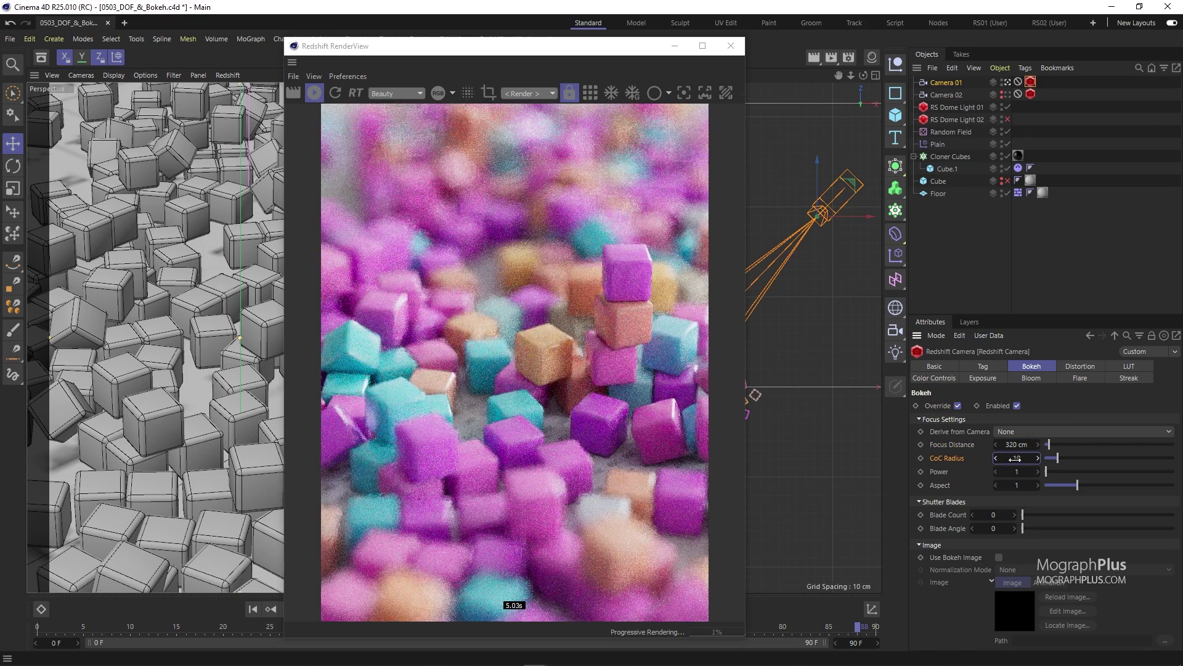
# Set CoC Radius back to 1 and Focus Distance to 100 cm.
pyautogui.doubleClick(1016, 458)
pyautogui.write('1')
pyautogui.press('Return')
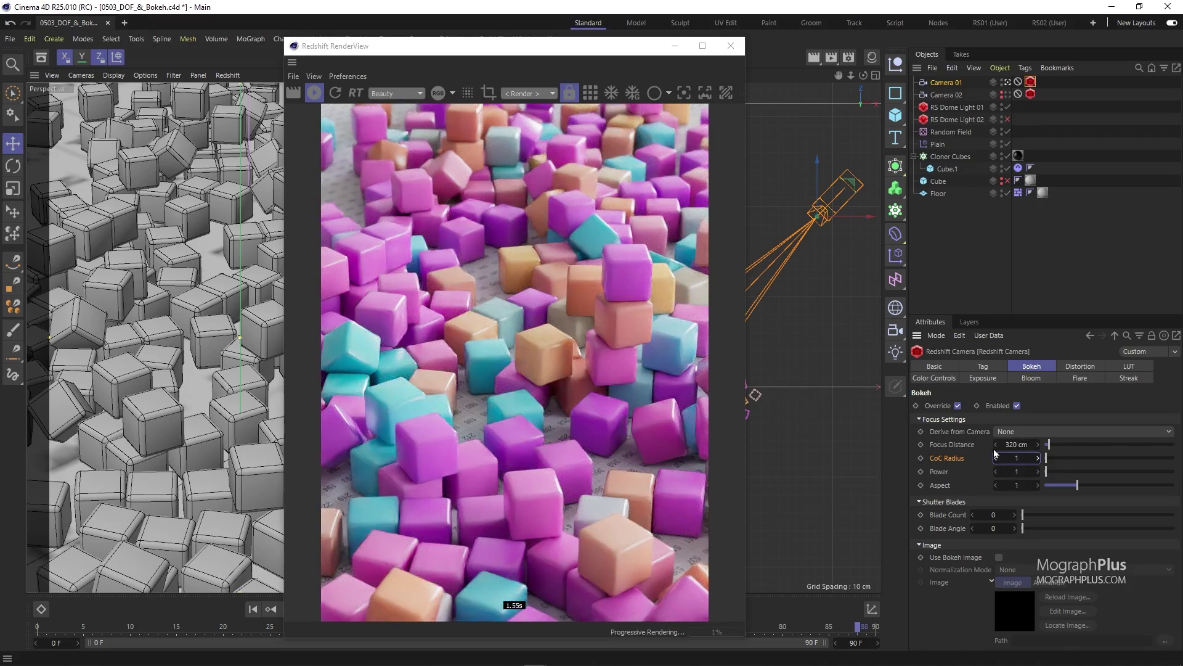
pyautogui.doubleClick(1016, 444)
pyautogui.write('100')
pyautogui.press('Return')
pyautogui.click(1018, 434)
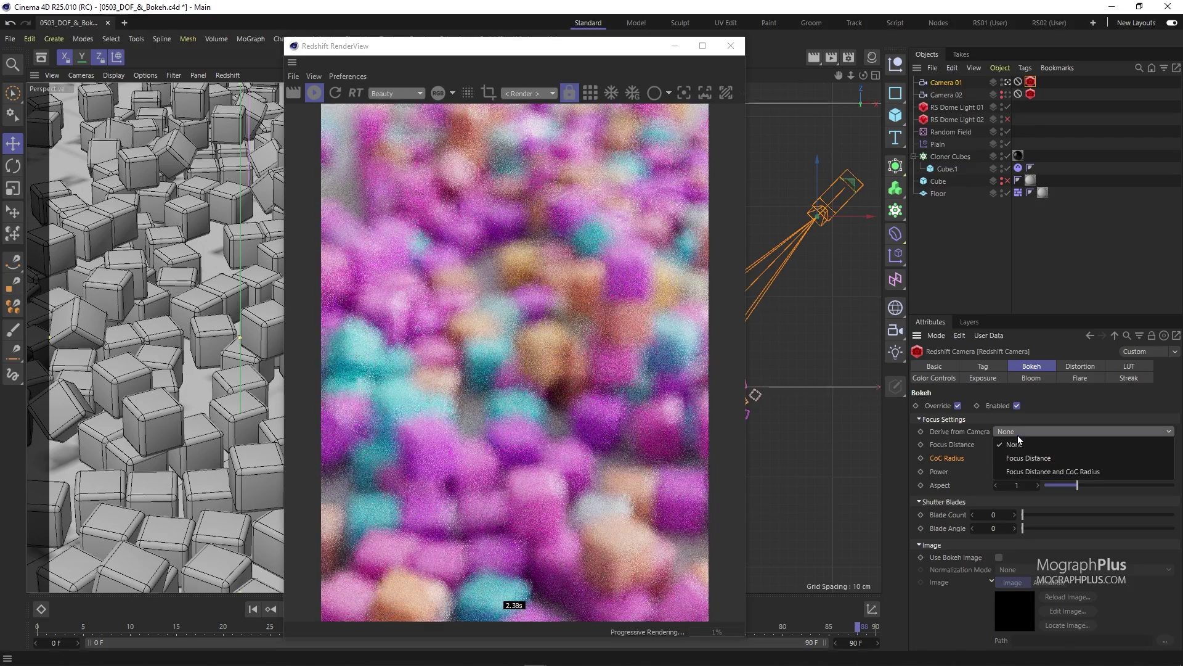
# Derive Focus Distance from the camera again and try CoC Radius values 5 and 10.
pyautogui.click(1037, 460)
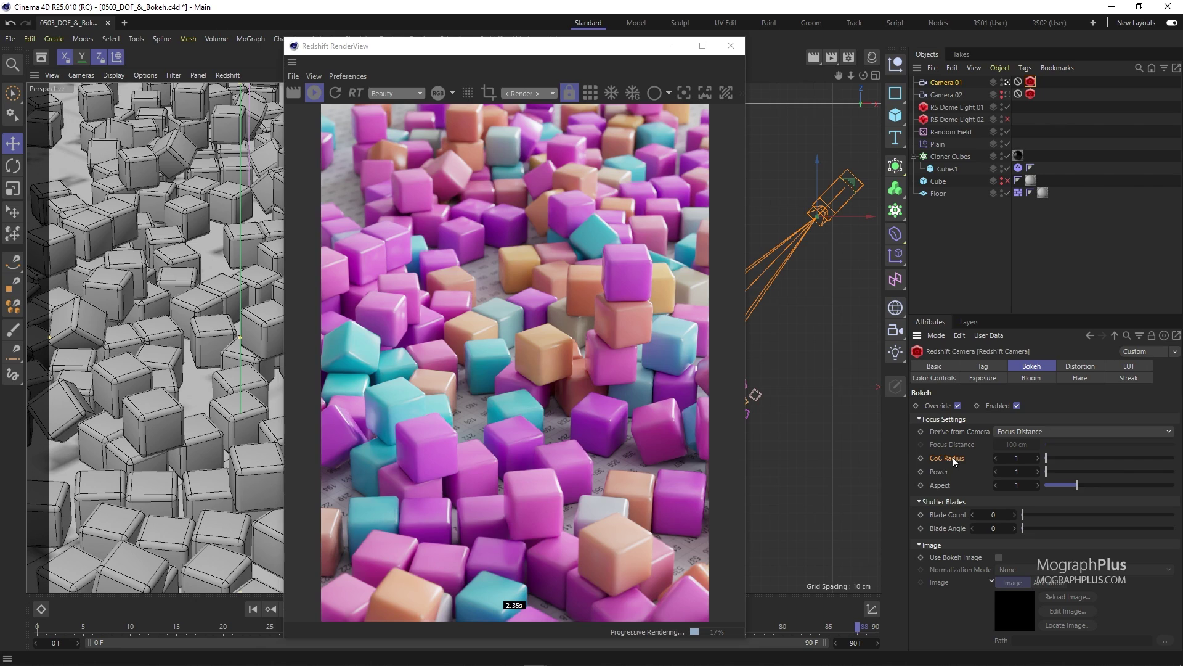
pyautogui.click(1015, 459)
pyautogui.press('Return')
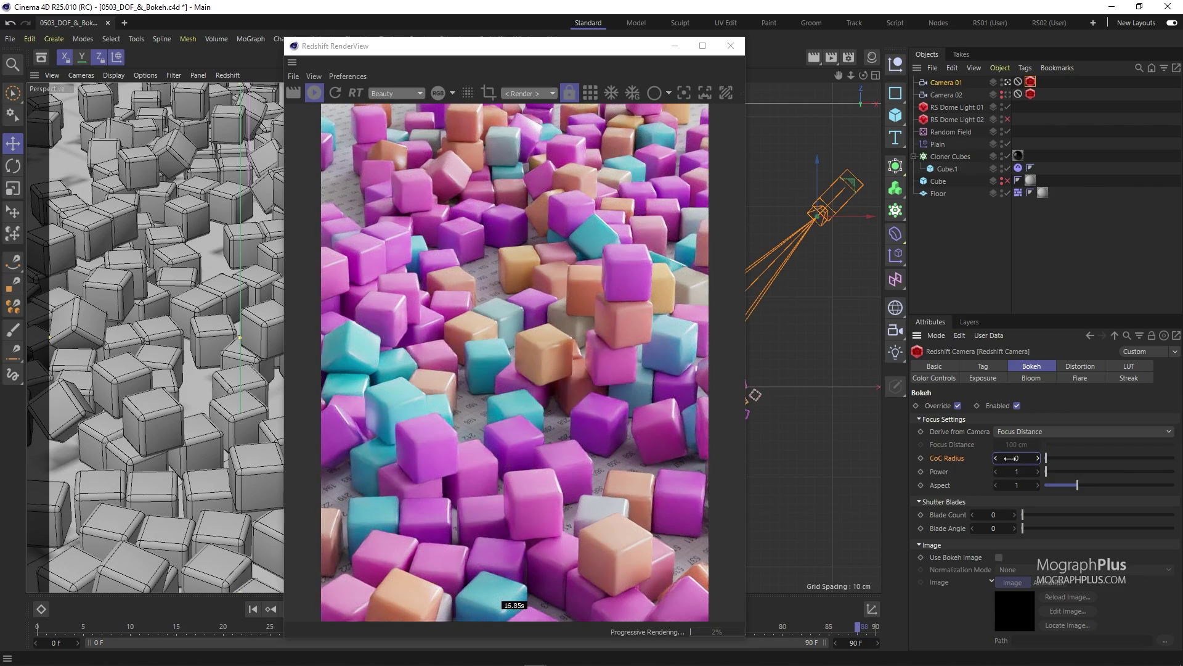
pyautogui.click(1012, 458)
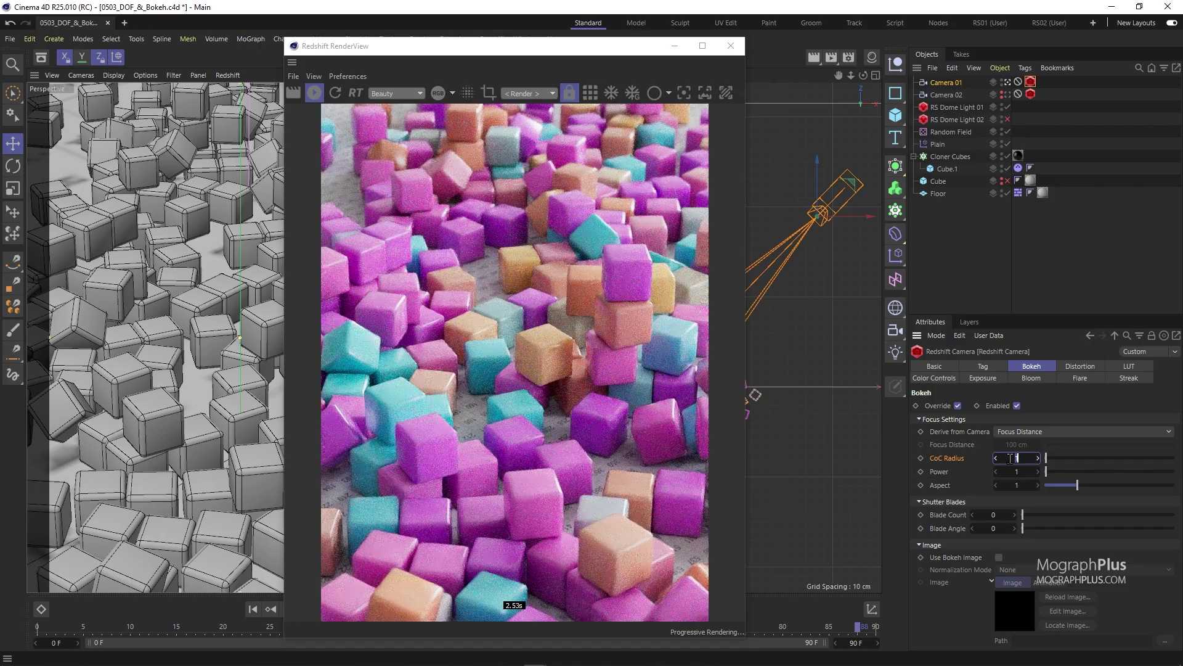
pyautogui.press('Return')
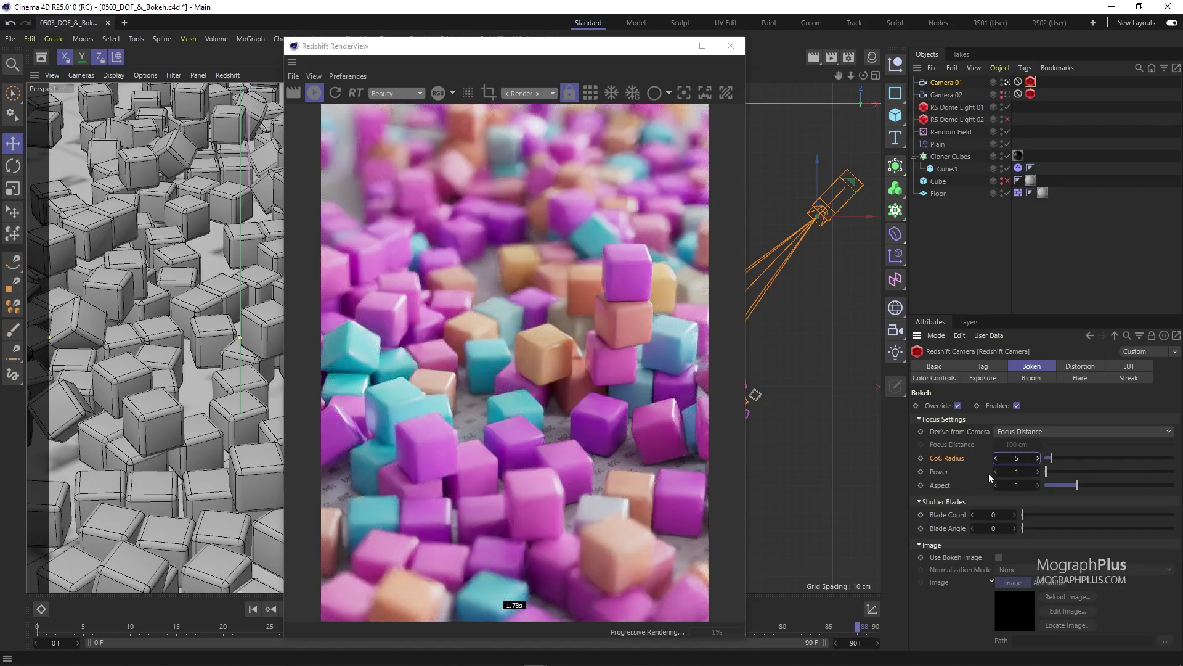
pyautogui.click(1016, 464)
pyautogui.write('10')
pyautogui.press('Return')
# Test CoC Radius at 20, 40 and 50, then settle back on 10.
pyautogui.click(1015, 458)
pyautogui.write('20')
pyautogui.press('Return')
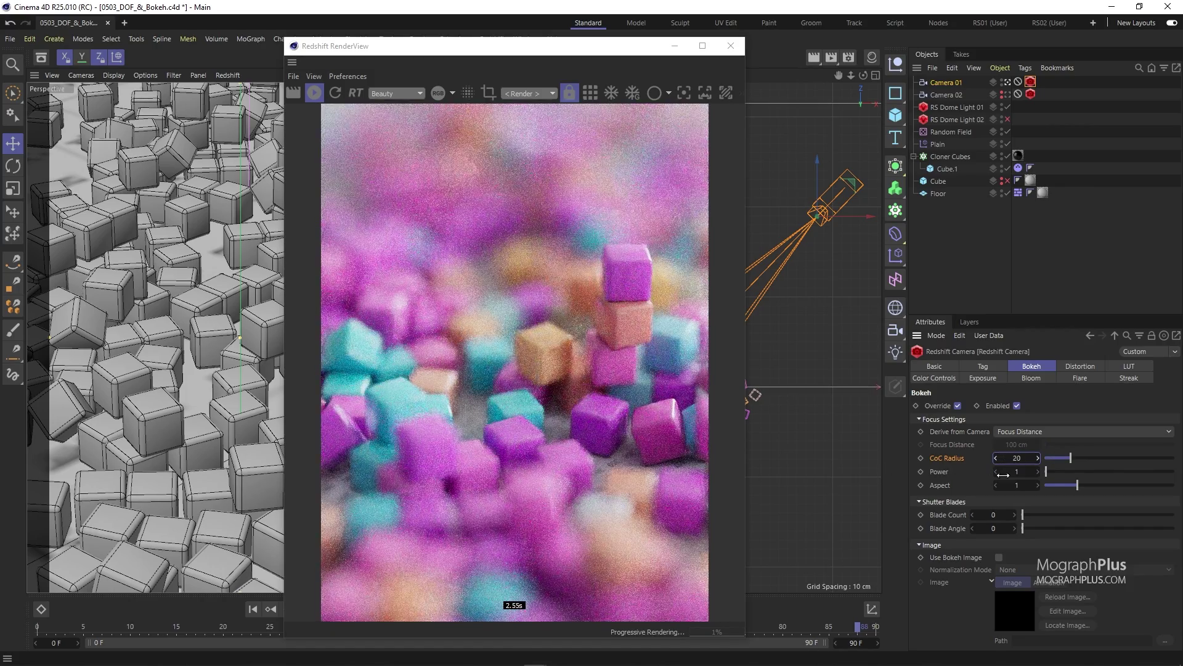
pyautogui.click(1015, 458)
pyautogui.write('40')
pyautogui.press('Return')
pyautogui.click(1015, 458)
pyautogui.write('50')
pyautogui.press('Return')
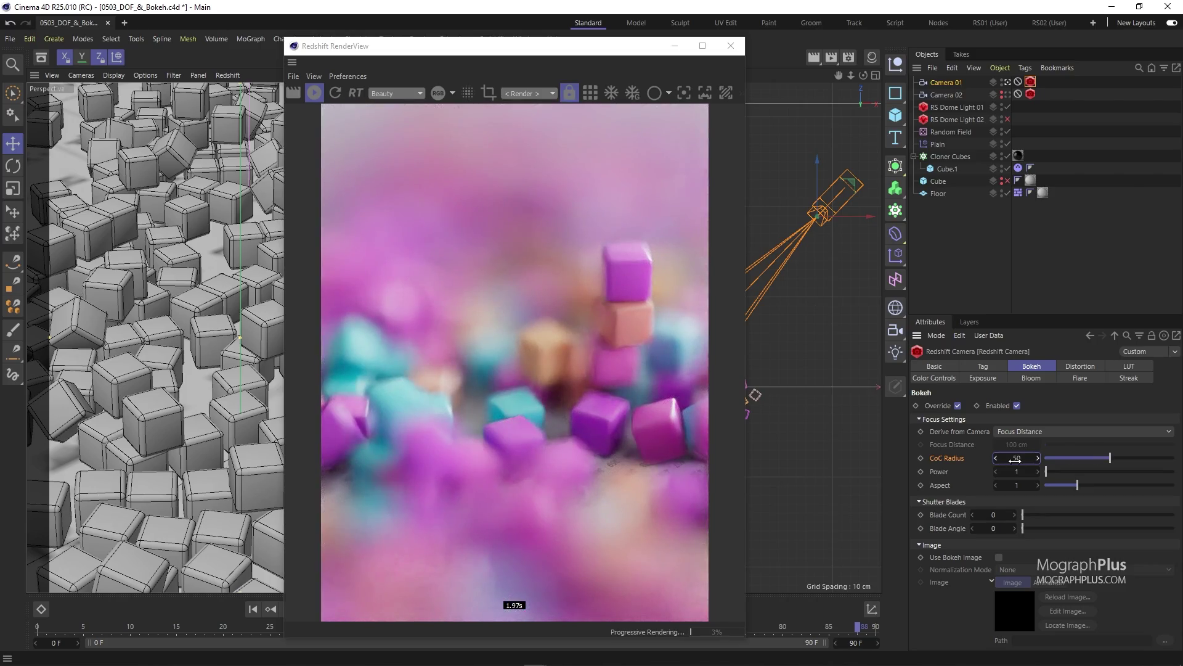
pyautogui.doubleClick(1014, 459)
pyautogui.write('10')
pyautogui.press('Return')
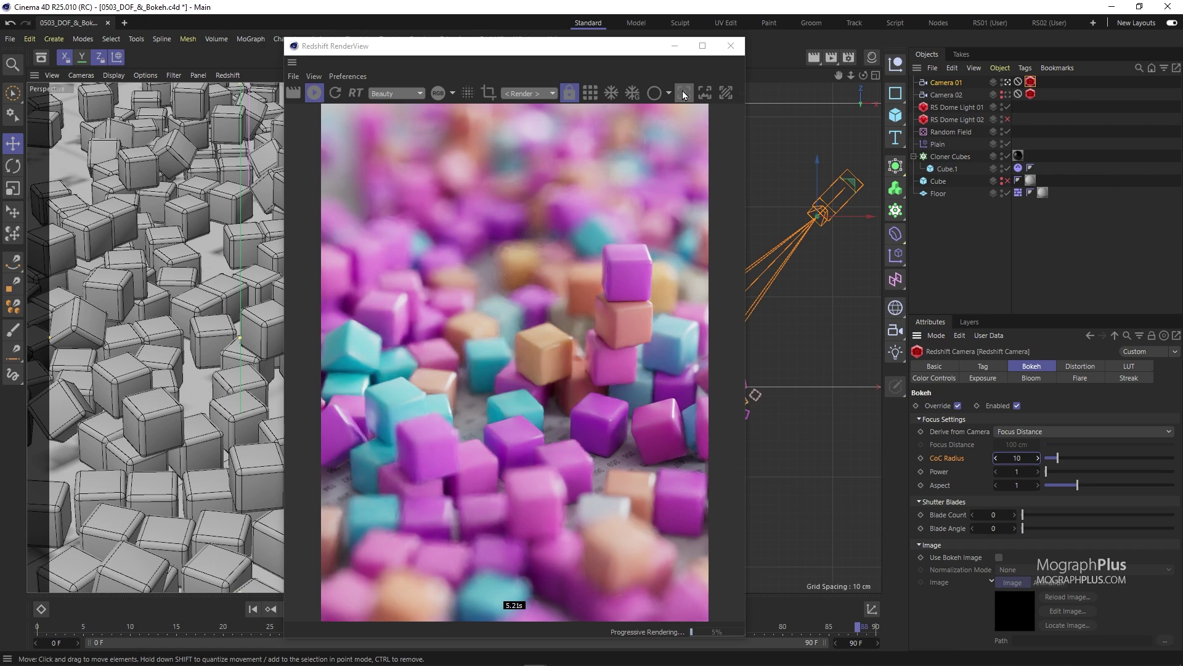
# Enable the RenderView focus picker and focus on the middle cubes, then the top stacked cube.
pyautogui.click(683, 93)
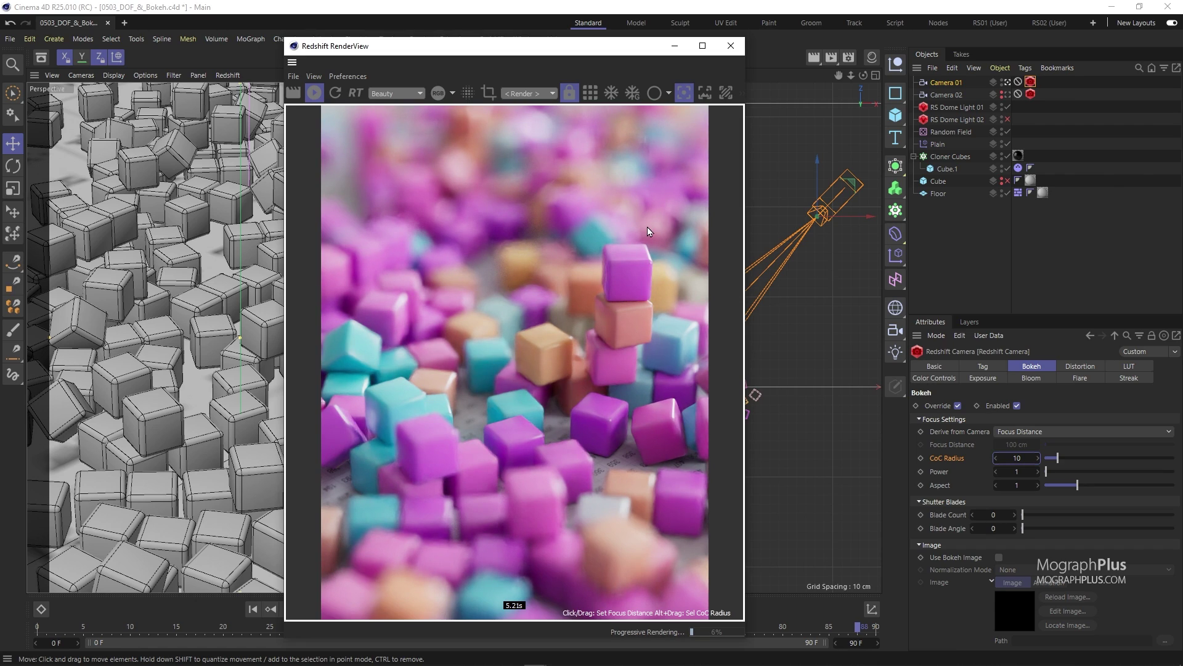
pyautogui.click(565, 213)
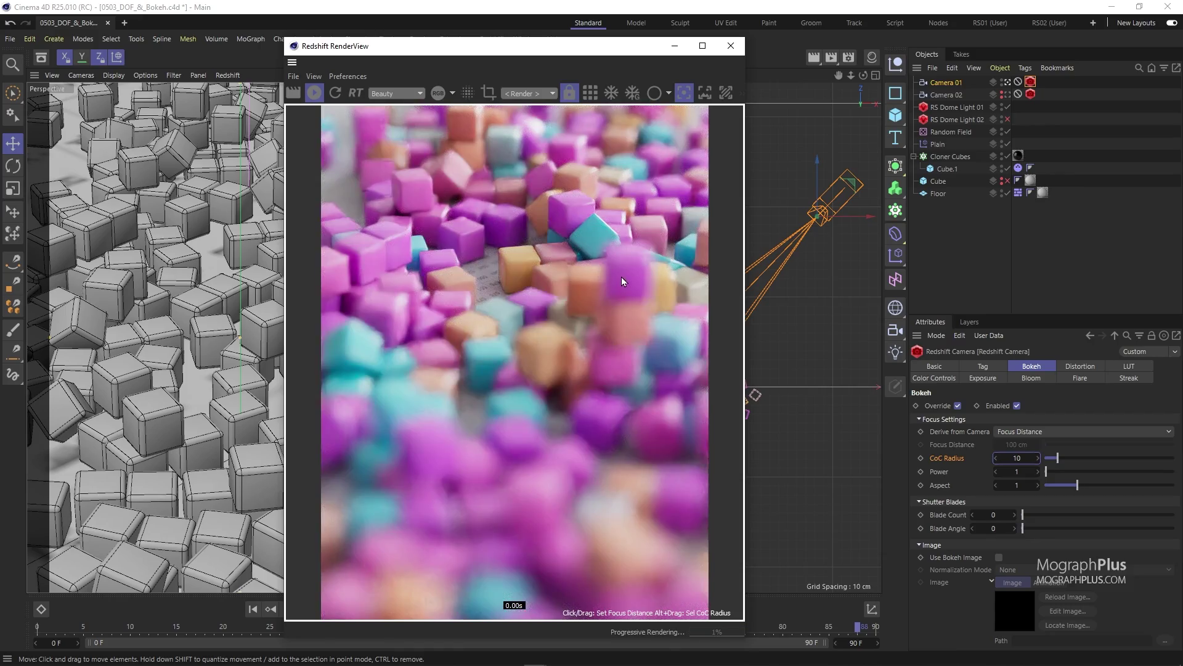
pyautogui.click(624, 279)
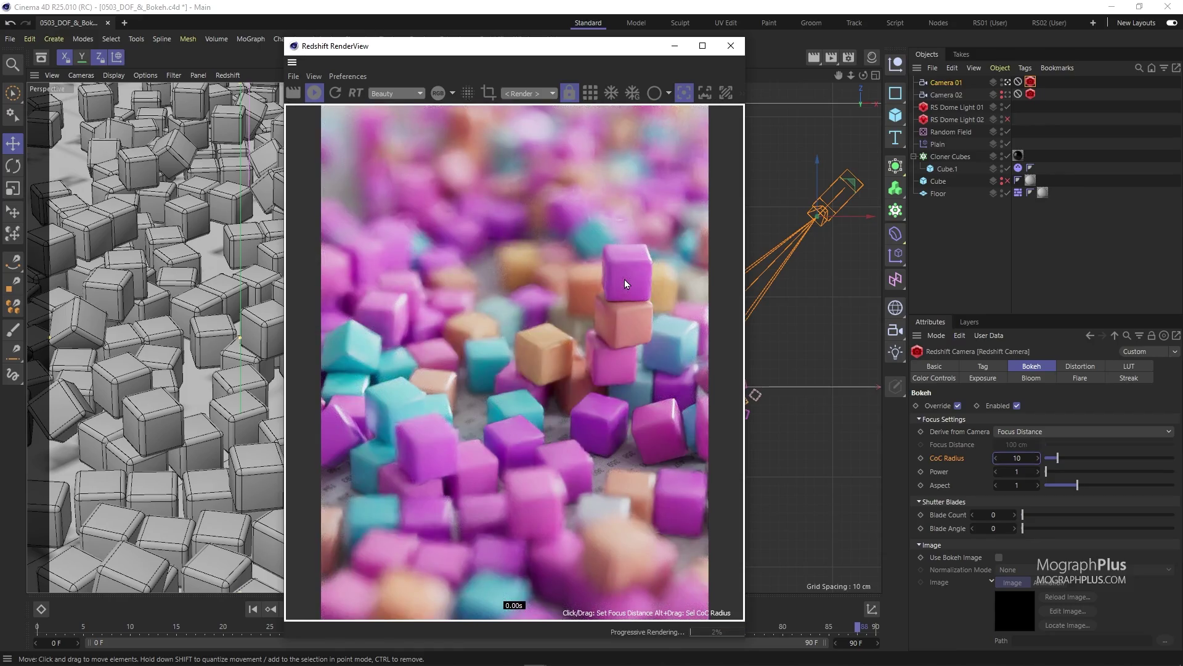
# Alt-drag in the render to change CoC Radius to about 4, 2.9, then 17.6.
pyautogui.keyDown('alt'); pyautogui.moveTo(623, 276); pyautogui.dragTo(824, 260); pyautogui.keyUp('alt')
pyautogui.keyDown('alt'); pyautogui.moveTo(626, 279); pyautogui.dragTo(661, 324); pyautogui.keyUp('alt')
pyautogui.moveTo(618, 276)
pyautogui.keyDown('alt'); pyautogui.mouseDown()
pyautogui.moveTo(673, 358)
pyautogui.moveTo(596, 285)
pyautogui.moveTo(875, 515)
pyautogui.moveTo(620, 359)
pyautogui.moveTo(542, 260)
pyautogui.mouseUp(); pyautogui.keyUp('alt')
# Set Derive from Camera to Focus Distance and CoC Radius, expand the Attributes panel, and disable the focus picker.
pyautogui.click(1032, 432)
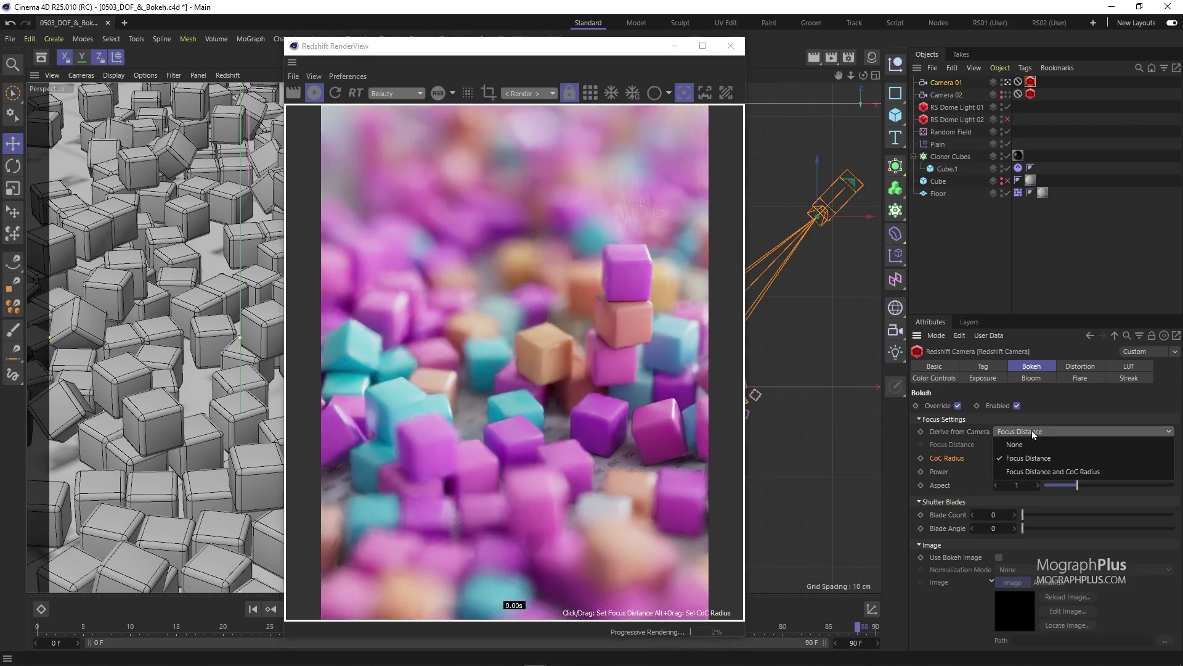
pyautogui.click(1042, 471)
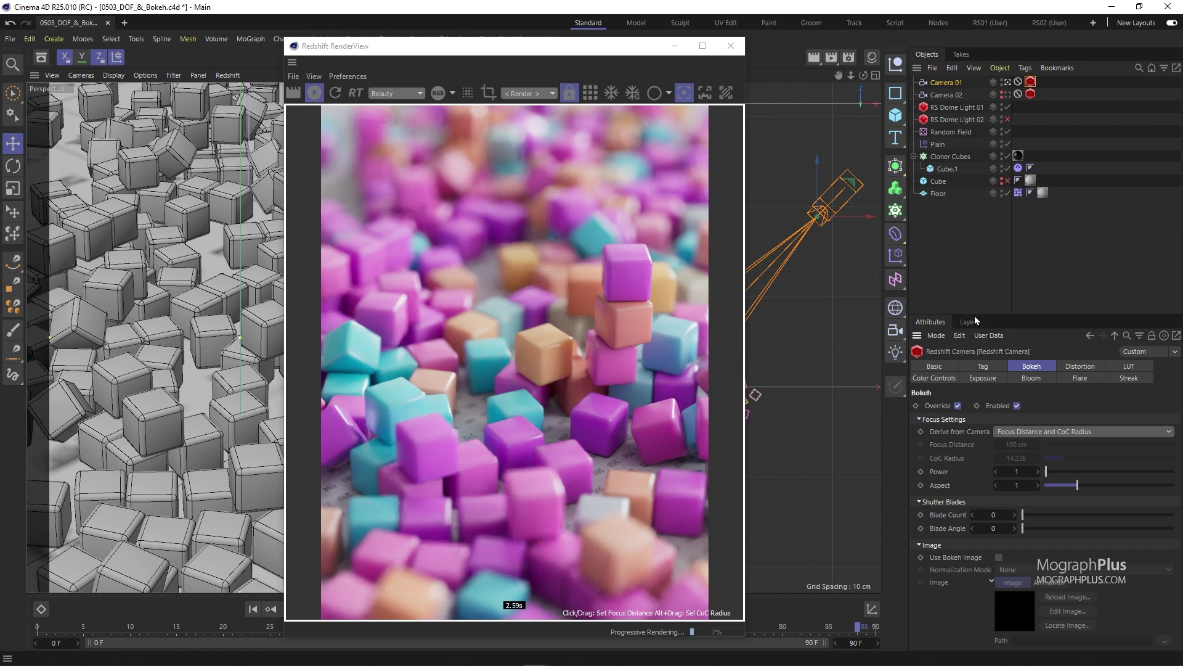
pyautogui.moveTo(983, 315); pyautogui.dragTo(1001, 258)
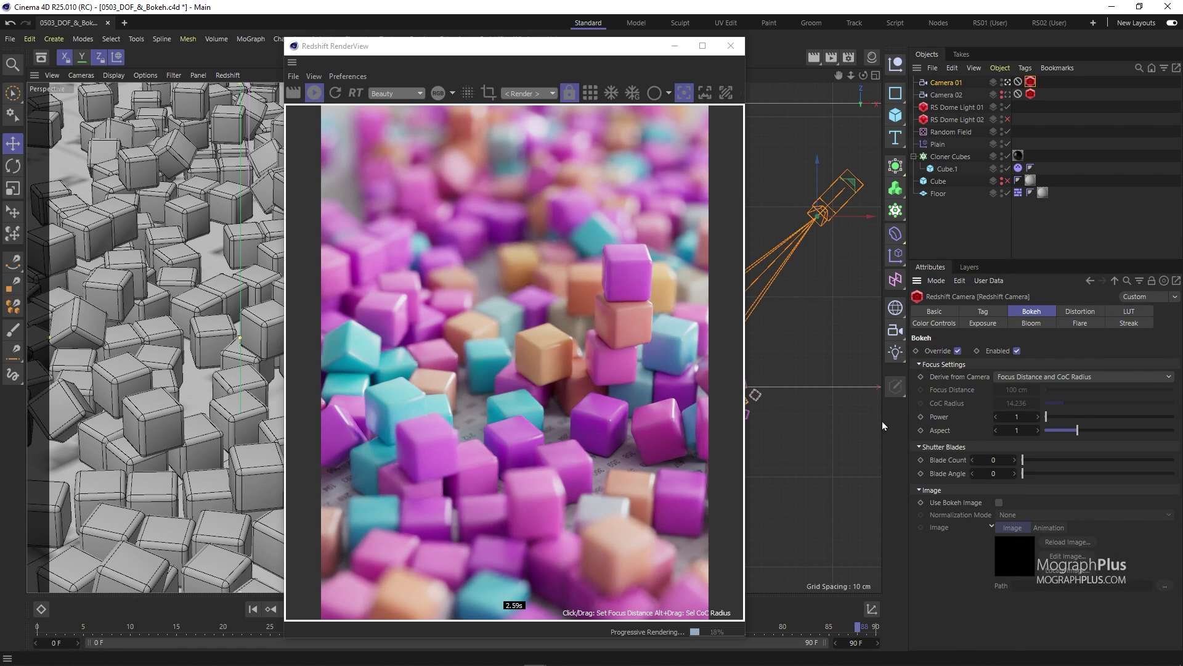
pyautogui.click(684, 93)
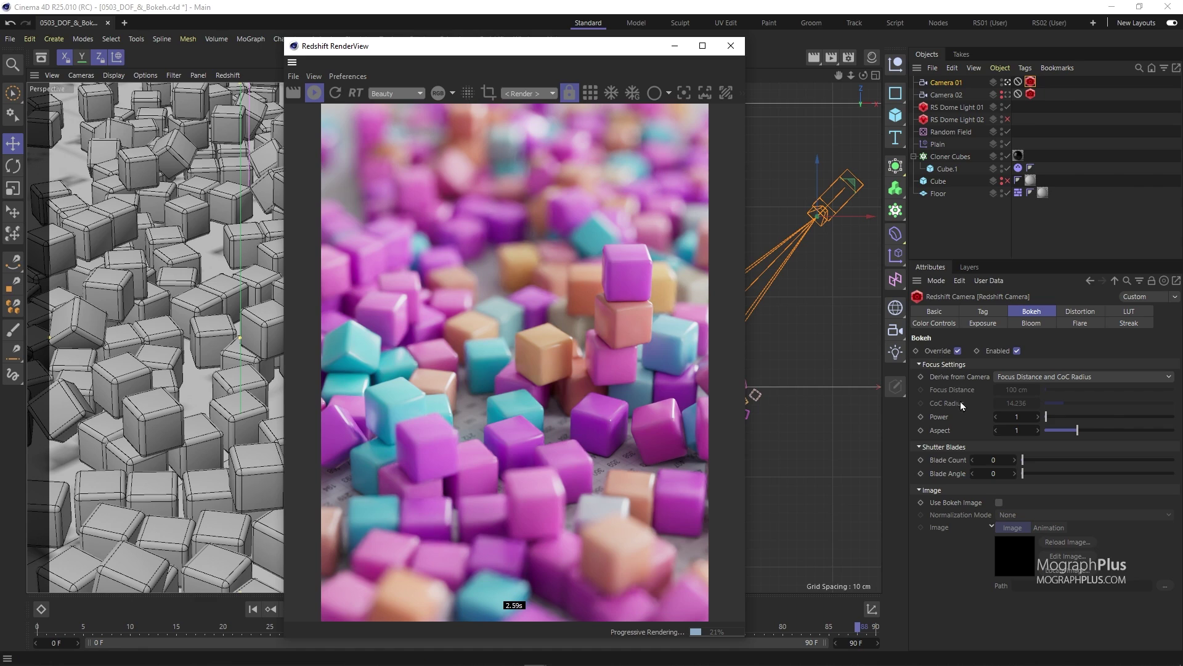
pyautogui.click(941, 429)
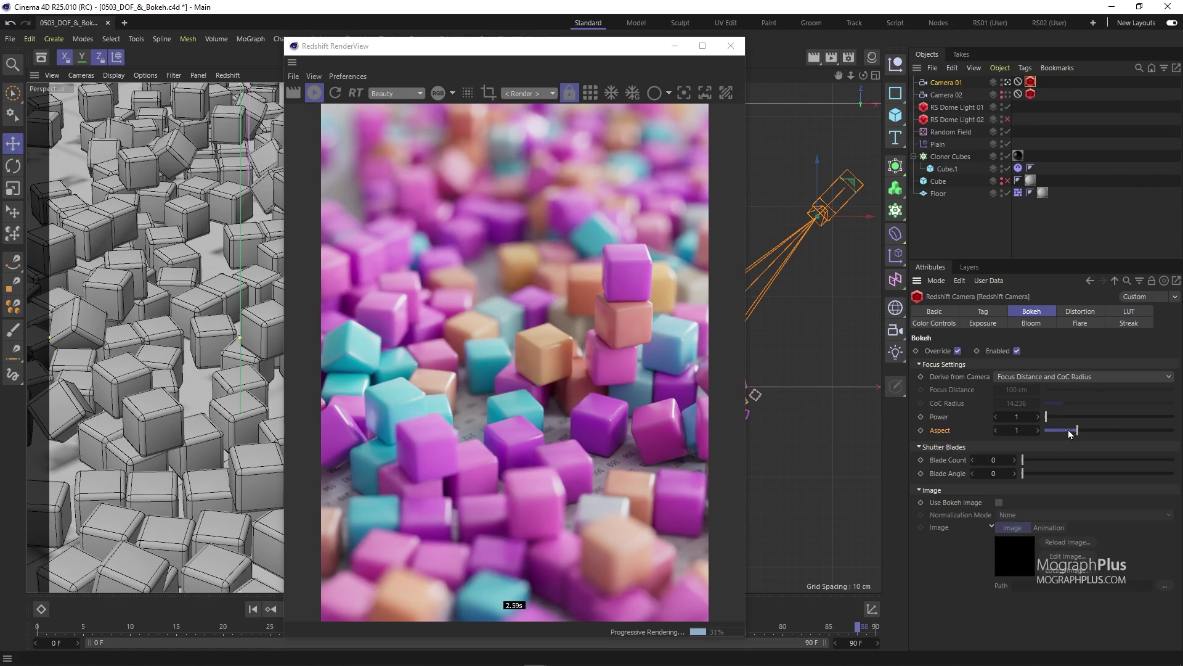
# Try bokeh Aspect values of about 3.33, a very low value, and 0.5, then return it to 1.
pyautogui.moveTo(1070, 430); pyautogui.dragTo(1174, 432)
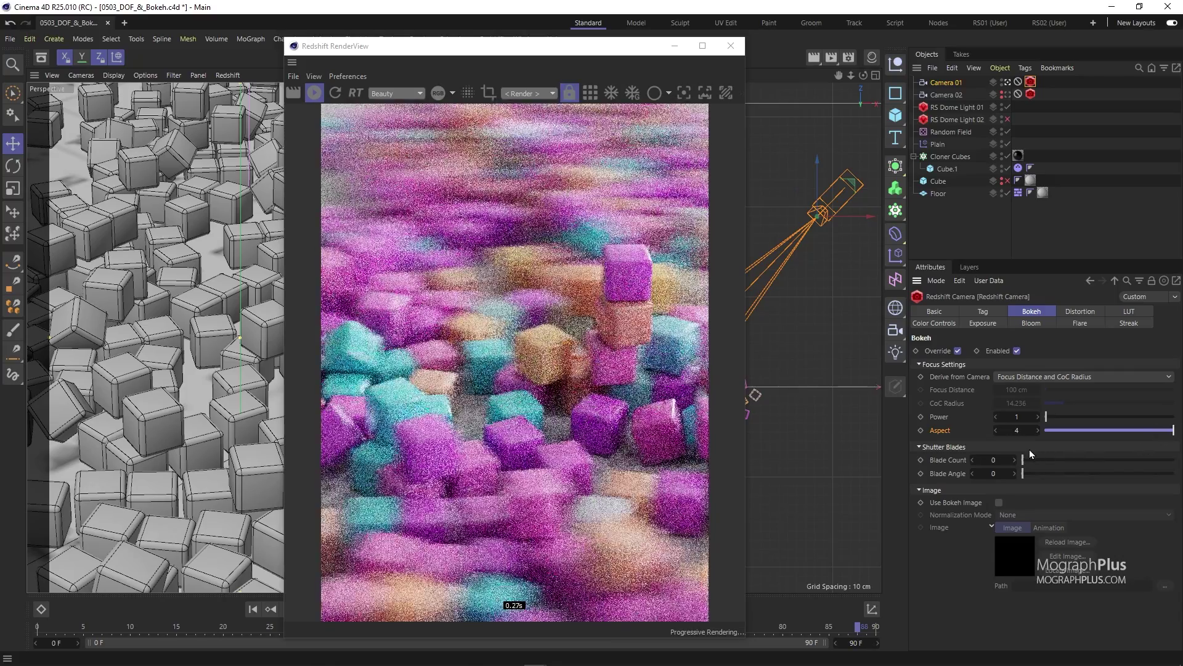
pyautogui.moveTo(1069, 431); pyautogui.dragTo(1048, 428)
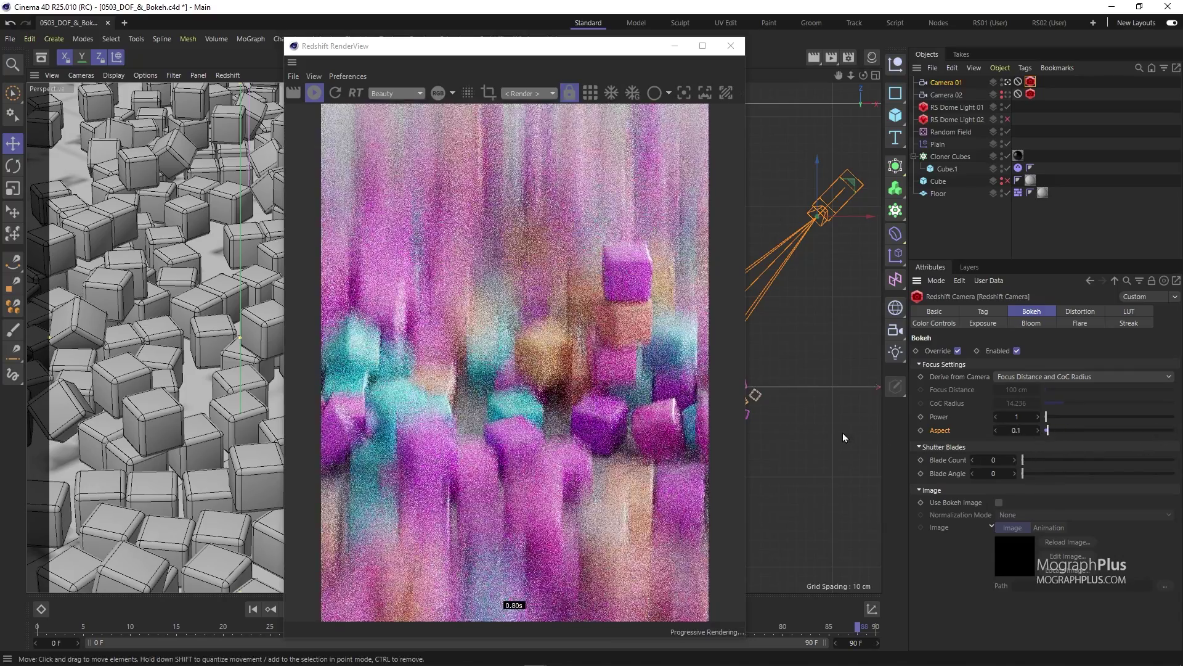
pyautogui.click(1012, 430)
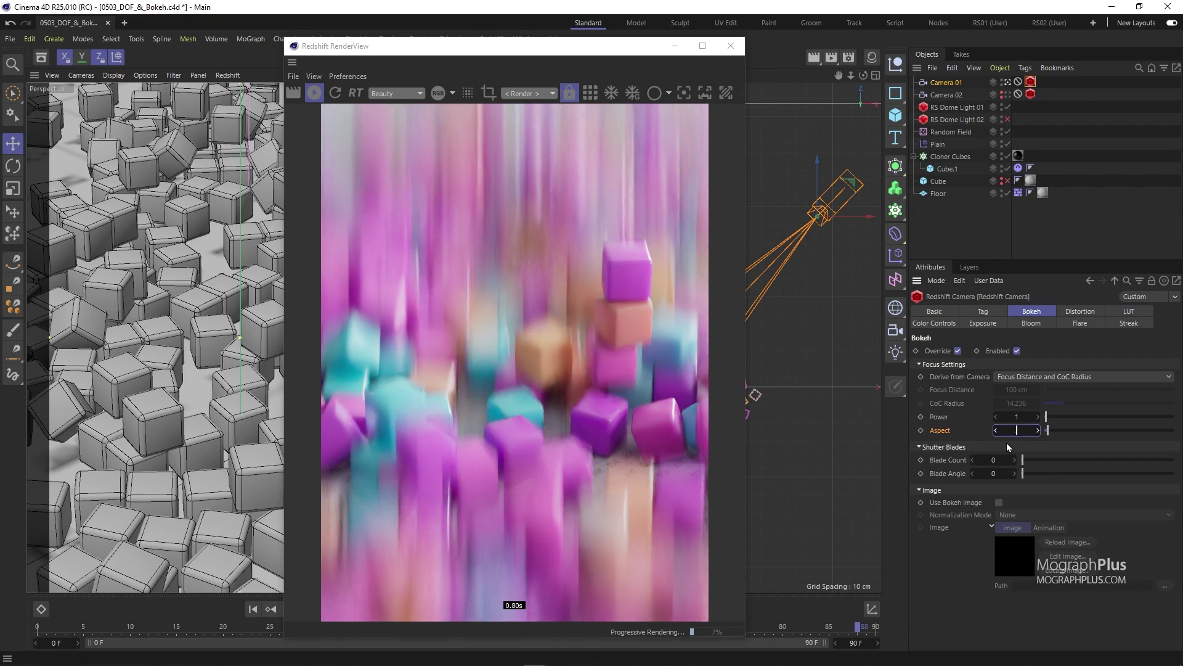
pyautogui.write('0.5')
pyautogui.press('Return')
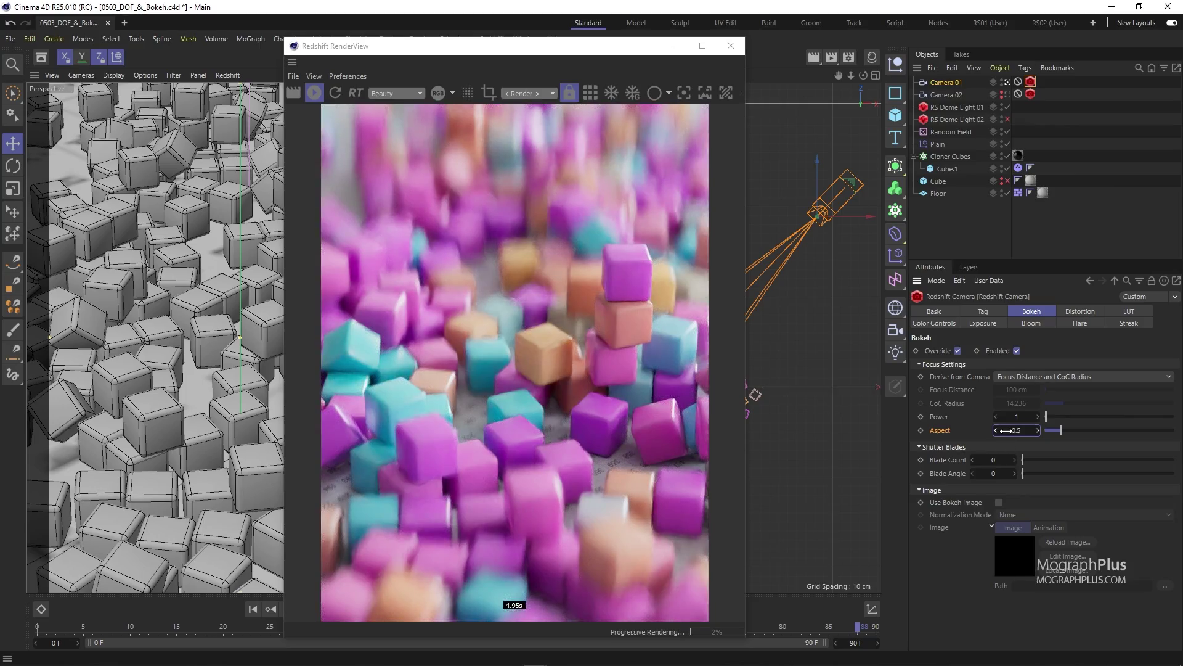
pyautogui.click(1006, 430)
pyautogui.write('1')
pyautogui.press('Return')
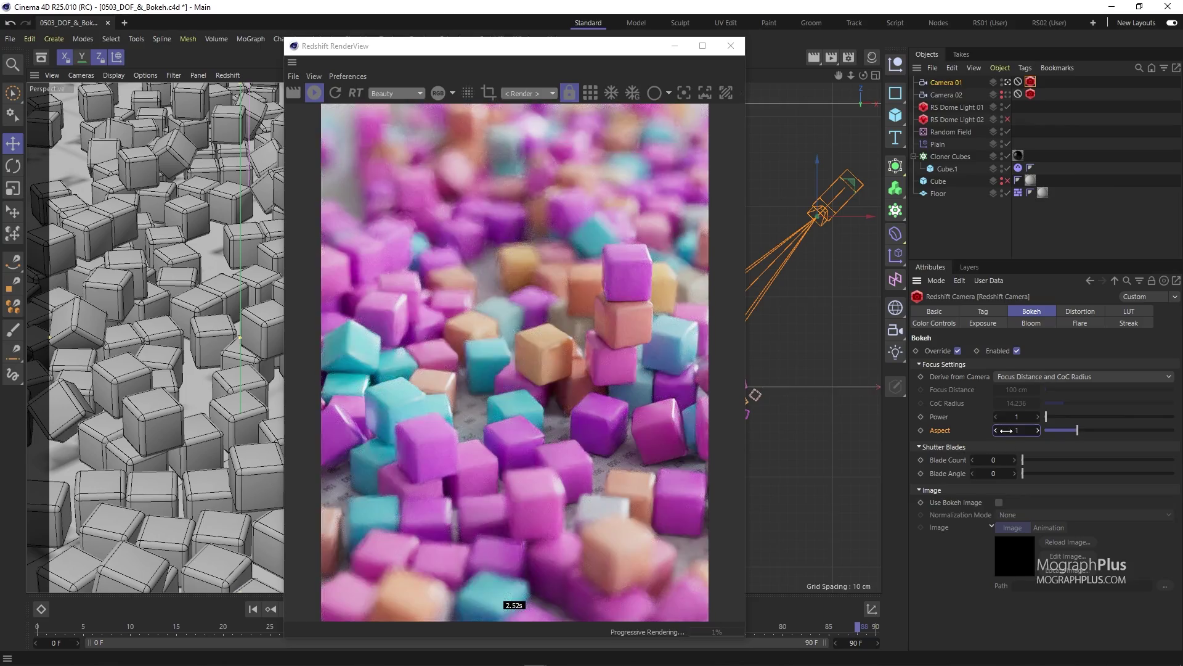
# Set bokeh Aspect to 2, then 4, then back to 1.
pyautogui.write('2')
pyautogui.press('Return')
pyautogui.write('4')
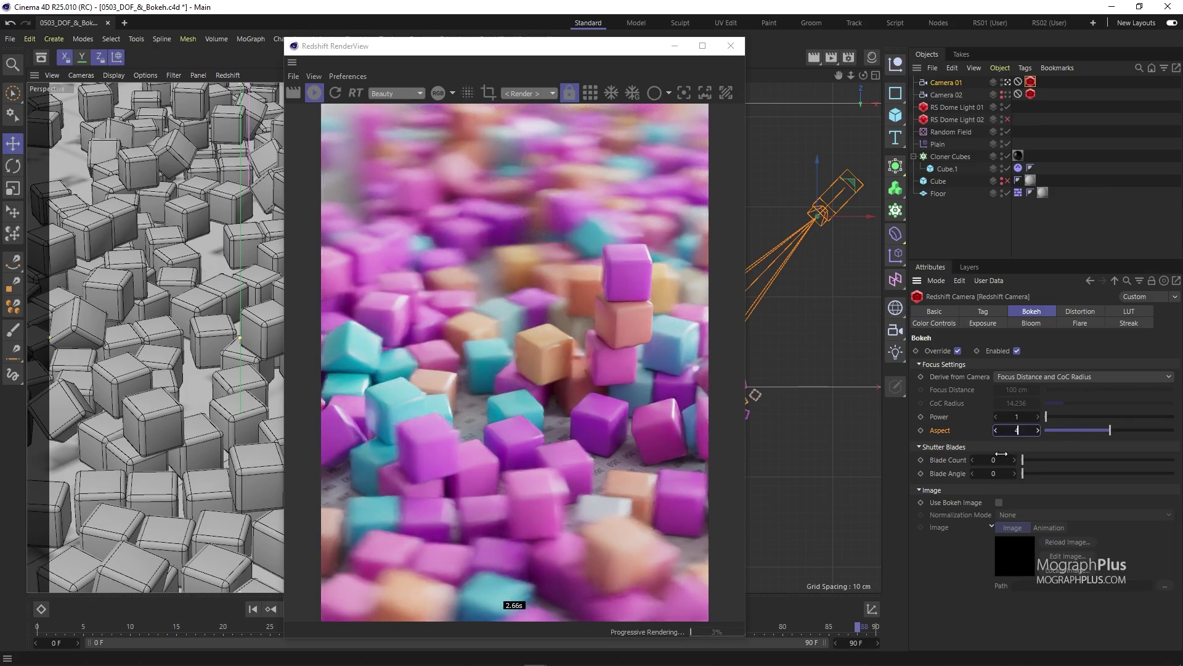
pyautogui.press('Return')
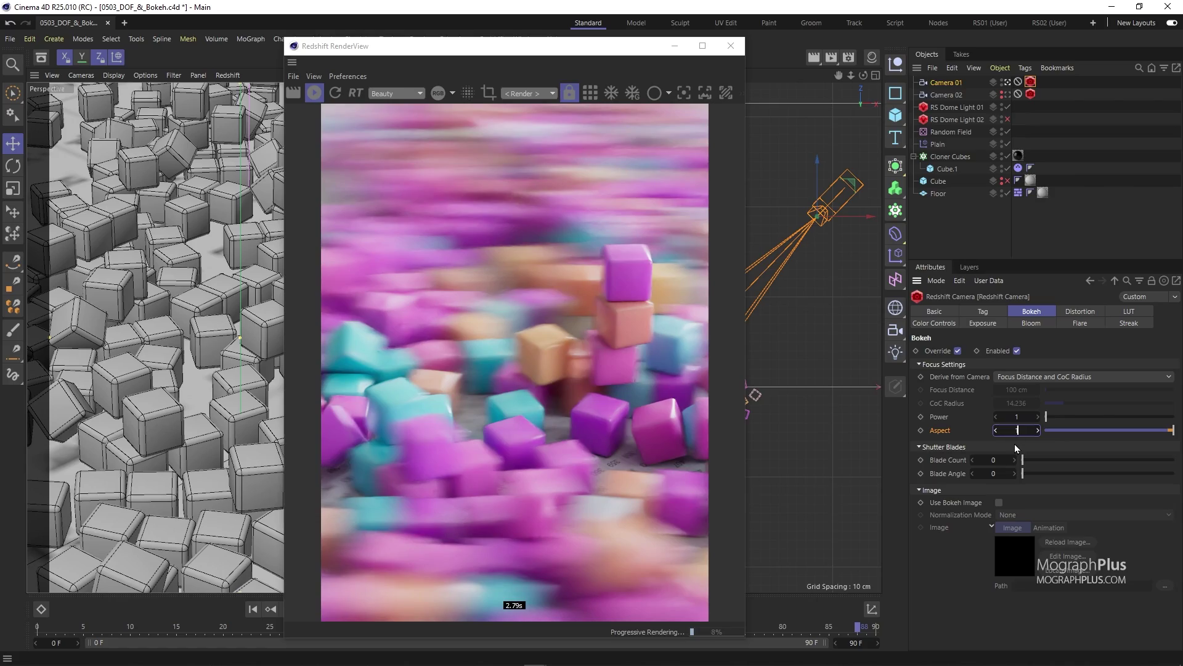
pyautogui.write('1')
pyautogui.press('Return')
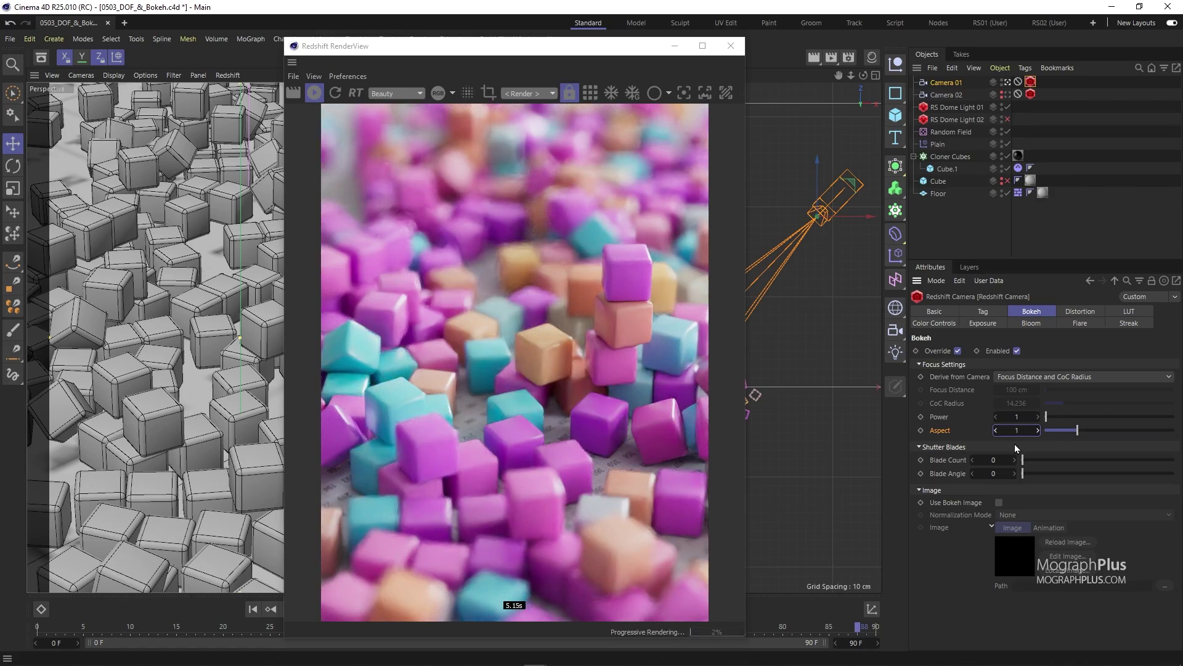
# Switch to Camera 02, turn on RS Dome Light 02, and enable Bokeh Override and Enabled on Camera 02's Redshift tag.
pyautogui.click(1008, 94)
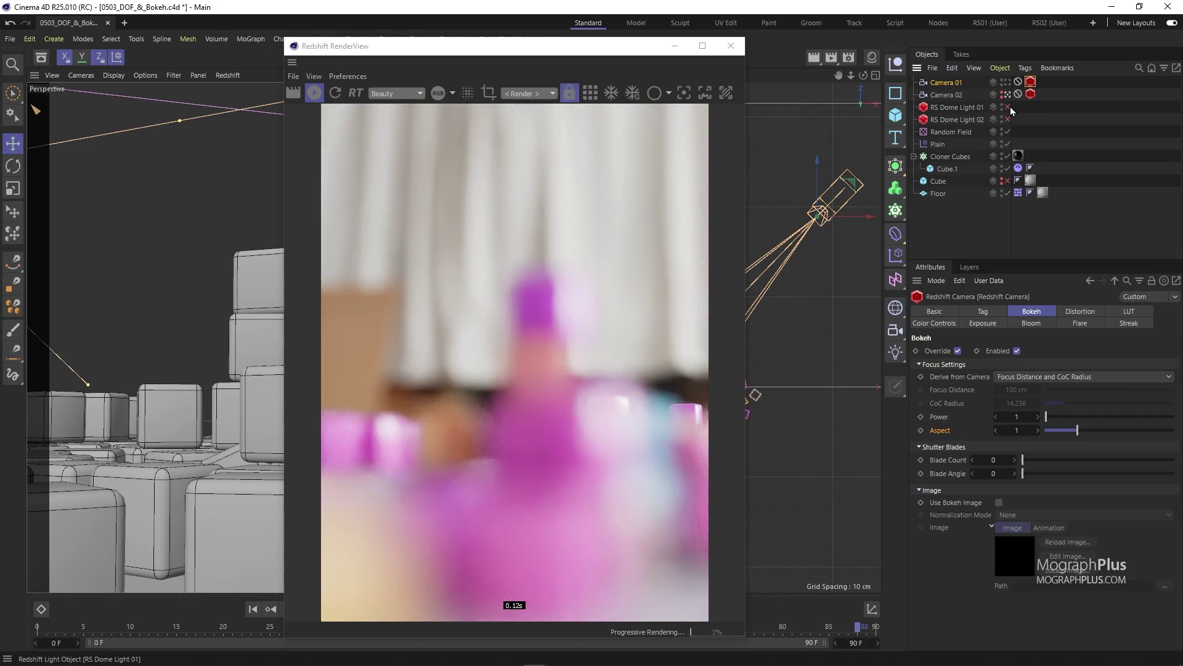
pyautogui.click(1008, 119)
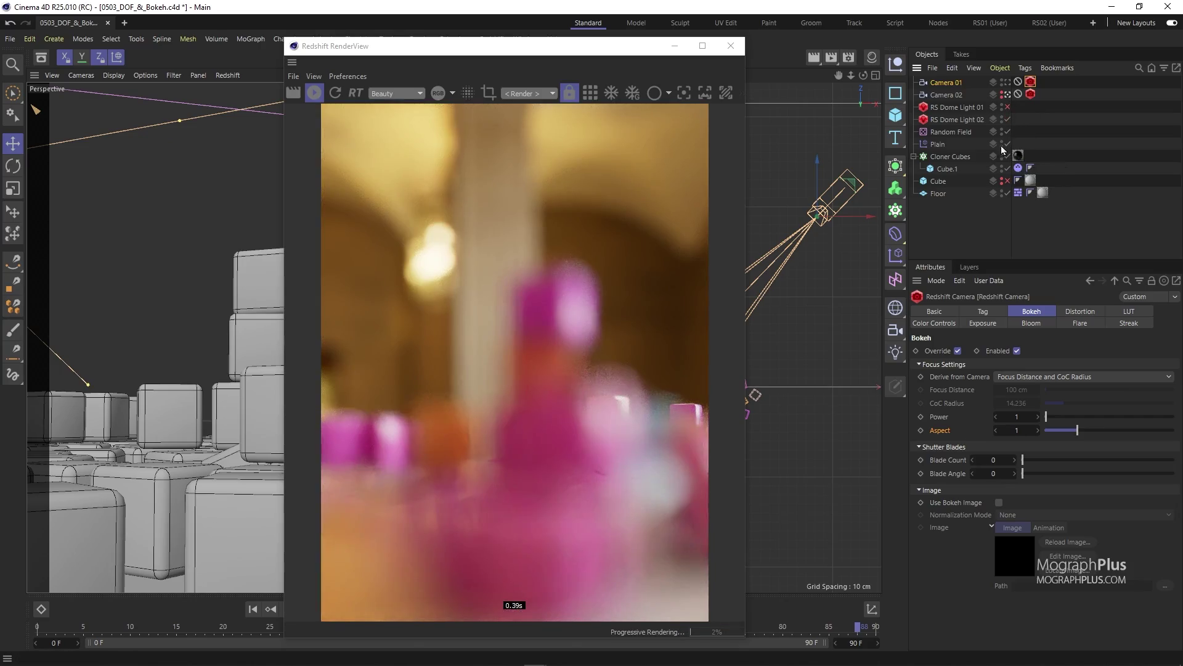
pyautogui.click(971, 120)
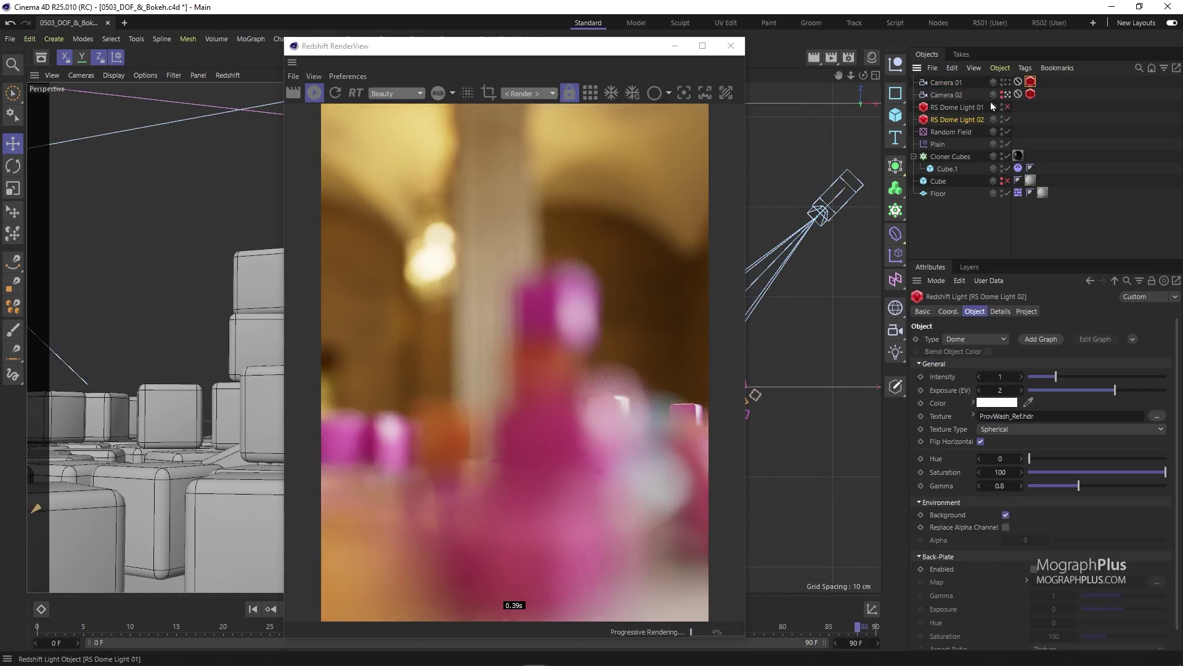
pyautogui.click(1031, 82)
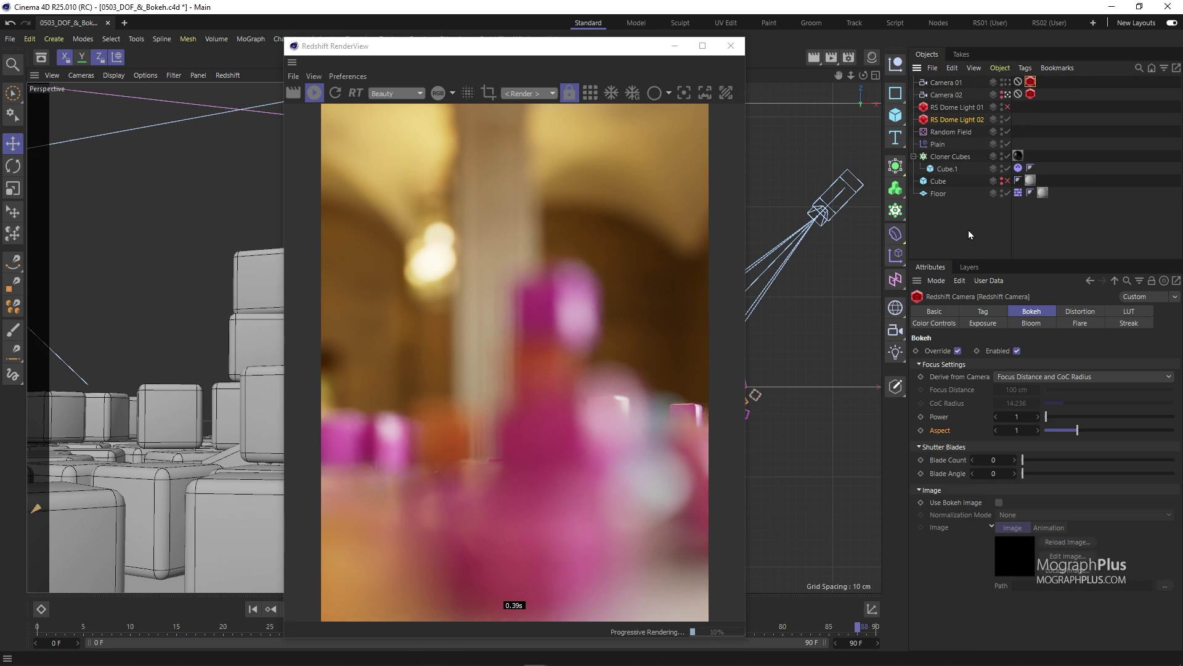
pyautogui.click(1031, 94)
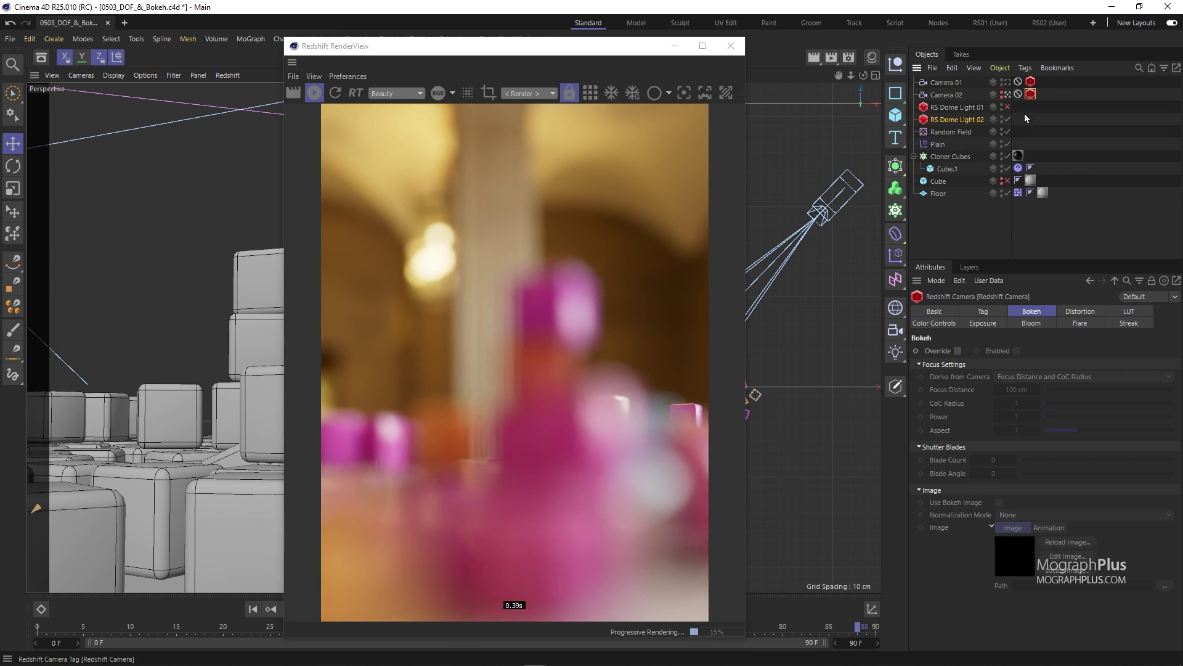
pyautogui.click(957, 351)
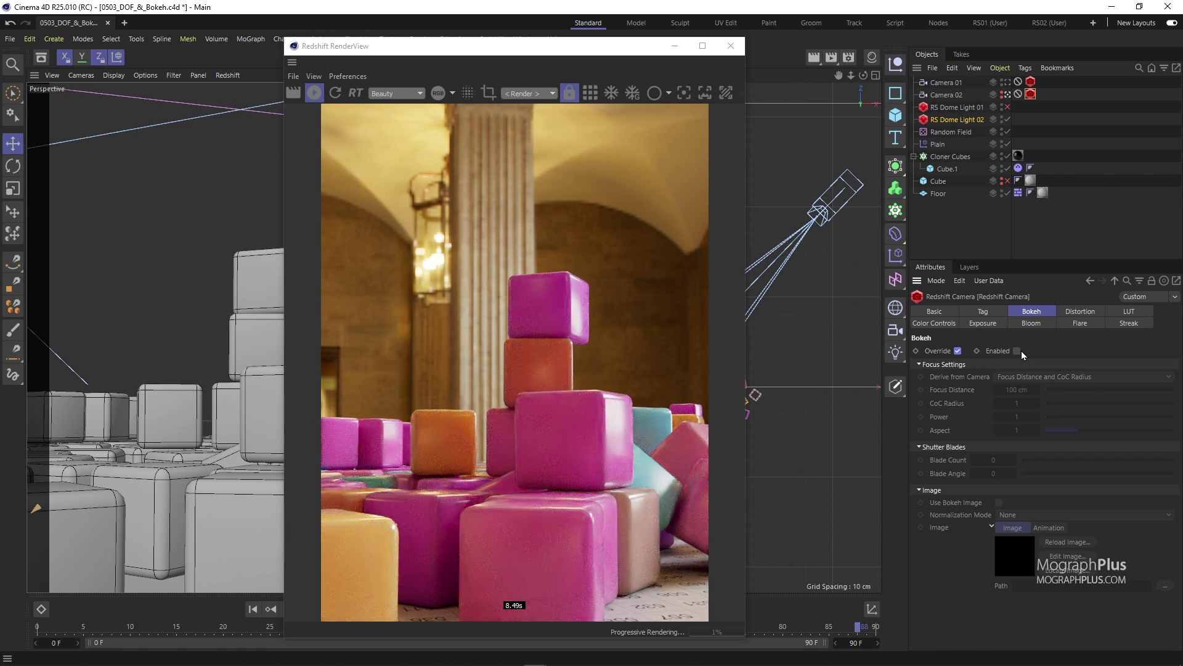
pyautogui.click(1017, 350)
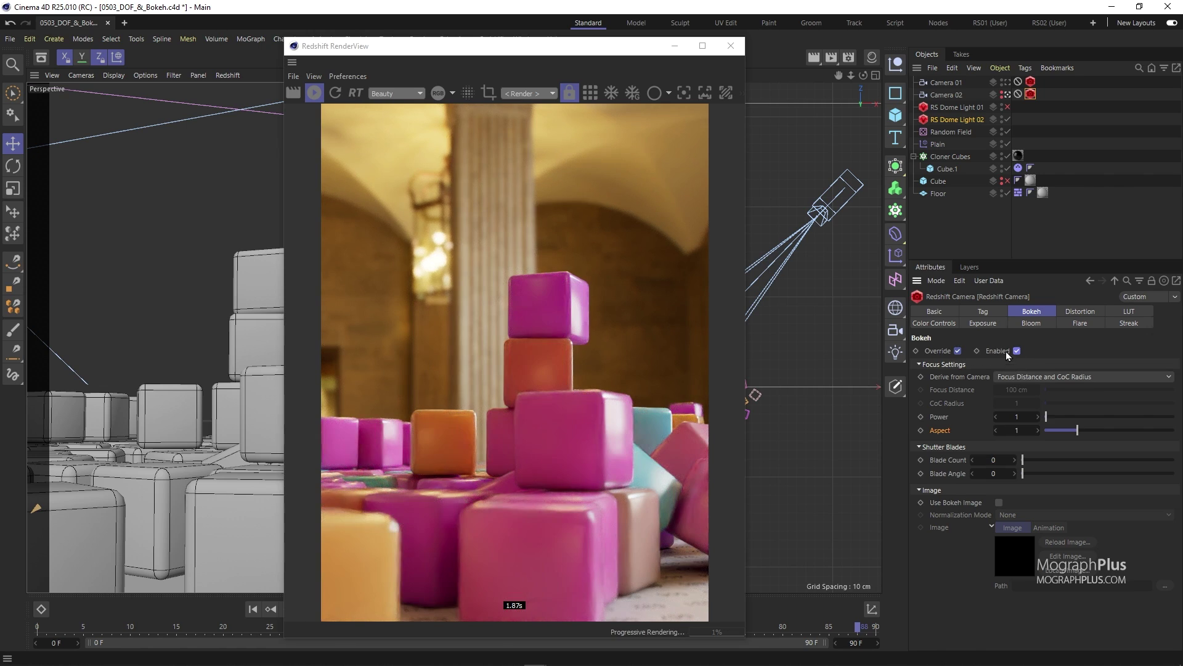
# Set Camera 02's physical lens F-Stop to 0.5.
pyautogui.click(947, 94)
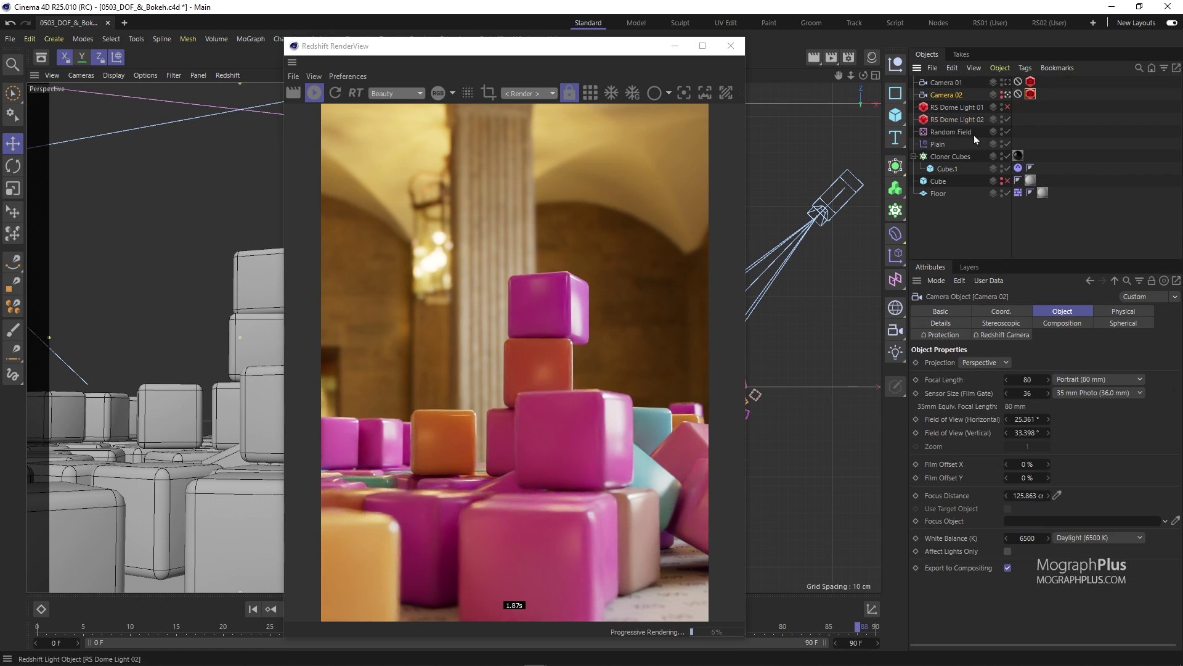
pyautogui.click(1123, 311)
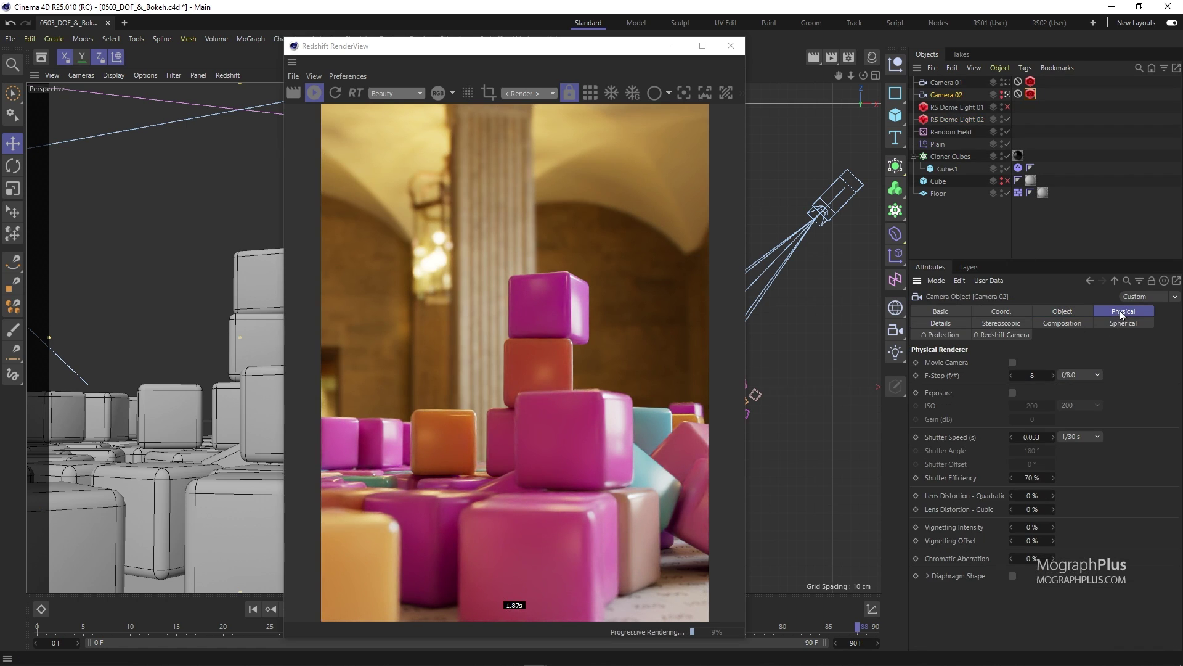
pyautogui.click(1030, 376)
pyautogui.write('.5')
pyautogui.press('Return')
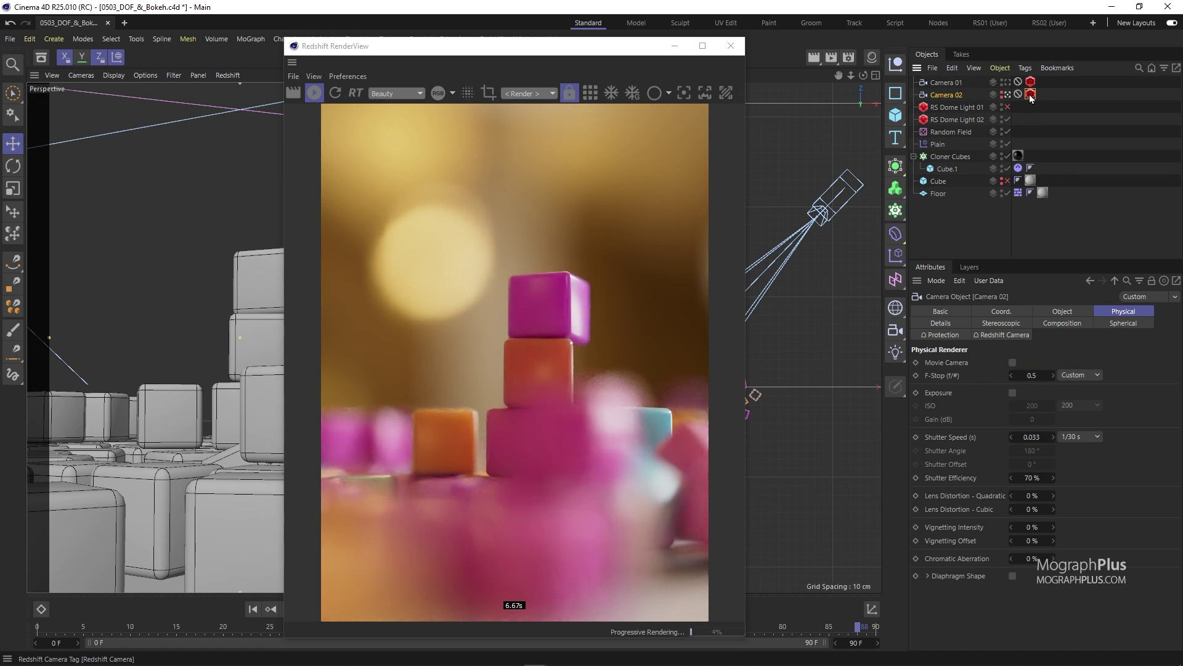
pyautogui.click(1030, 94)
# Try bokeh Power values of 0.2, 2, 3 and 5.
pyautogui.moveTo(579, 53); pyautogui.dragTo(587, 46)
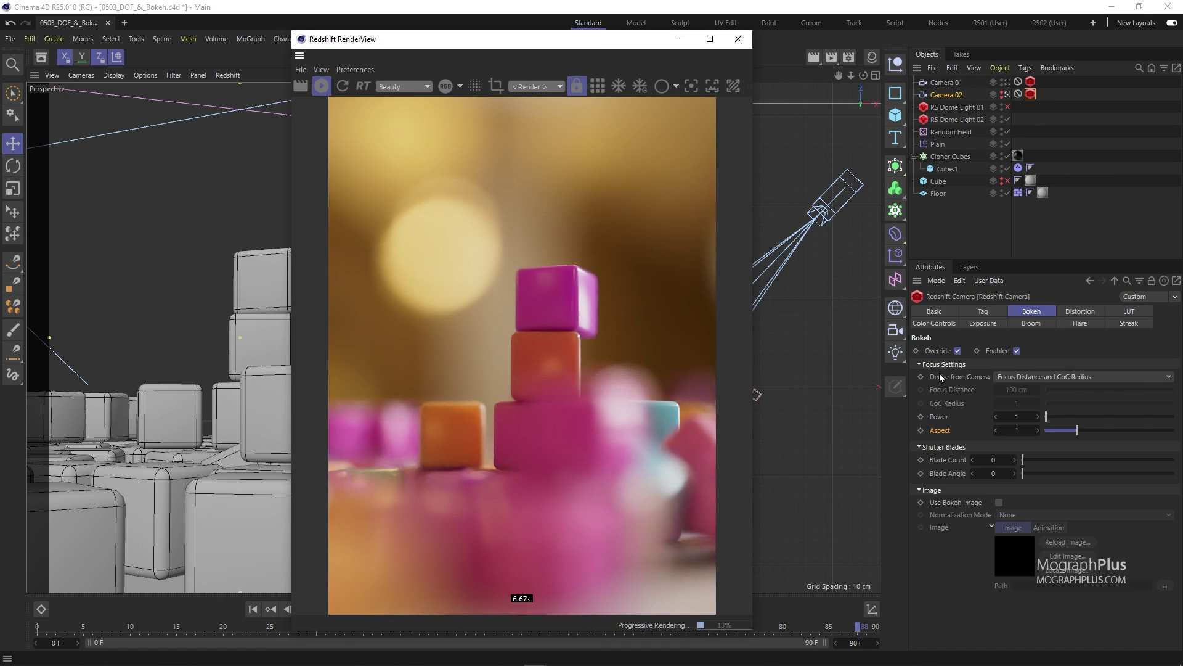
pyautogui.click(990, 420)
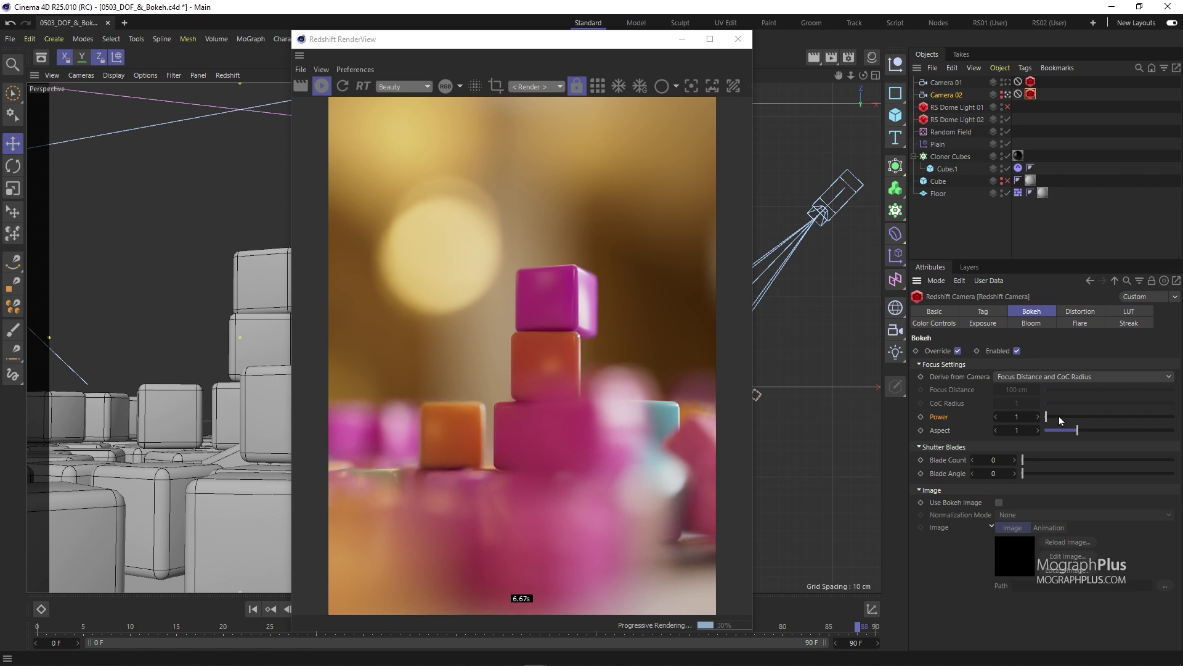
pyautogui.click(1018, 417)
pyautogui.press('Return')
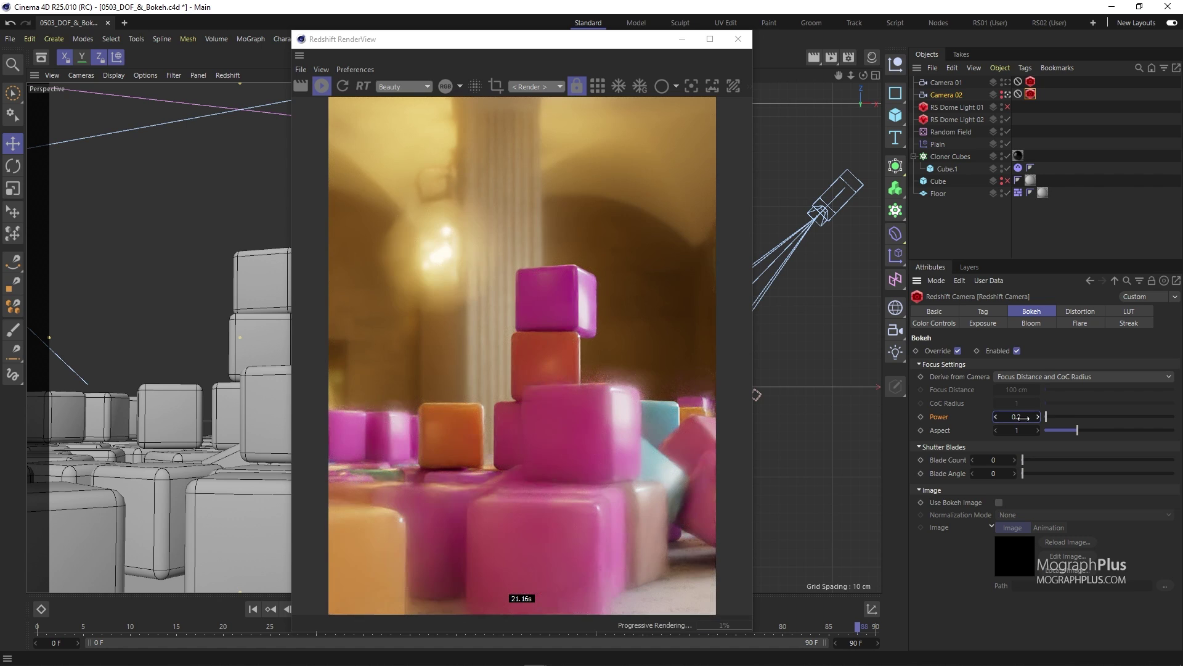
pyautogui.click(1023, 417)
pyautogui.write('2')
pyautogui.press('Return')
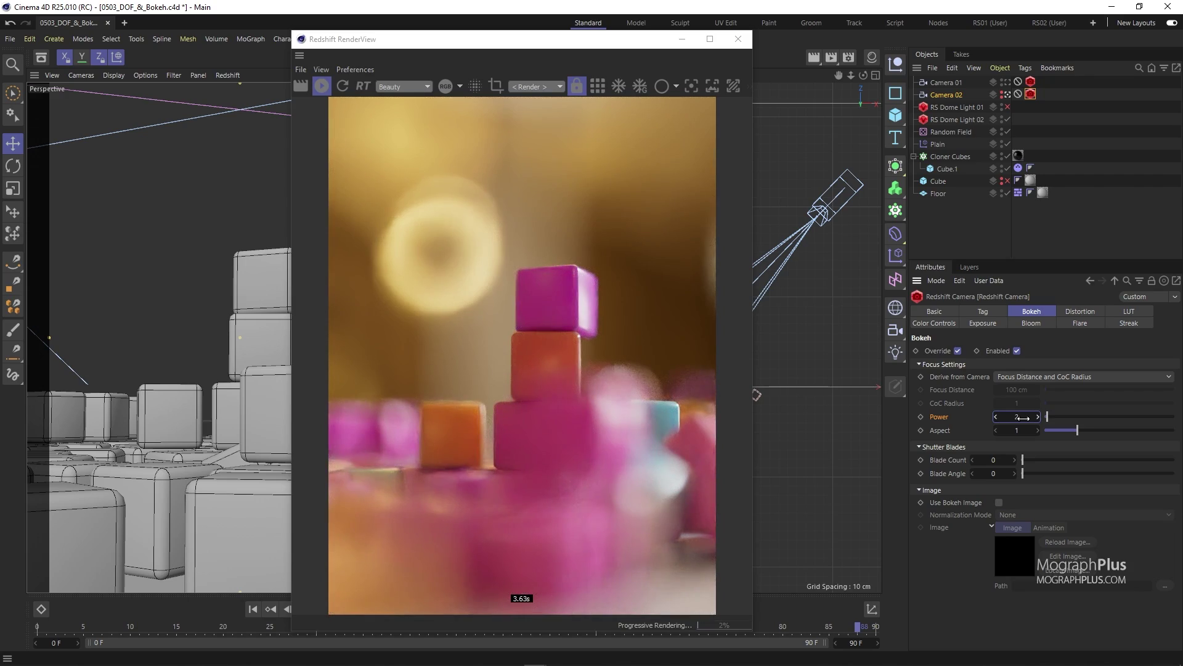
pyautogui.click(1023, 417)
pyautogui.write('3')
pyautogui.press('Return')
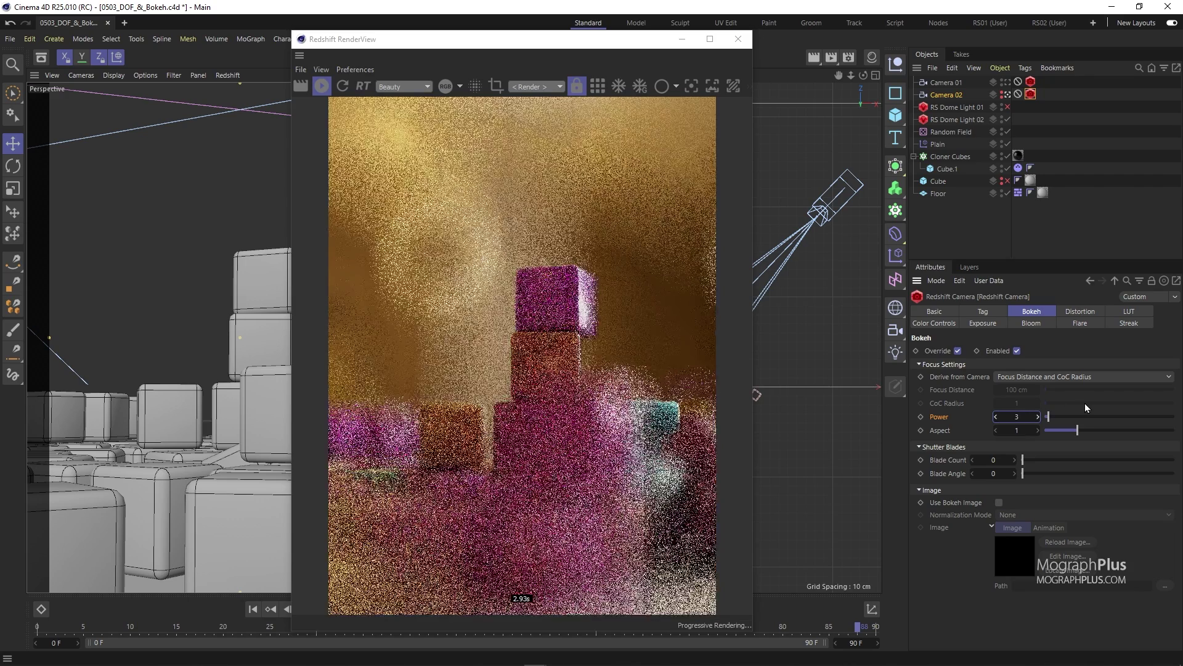
pyautogui.click(1014, 417)
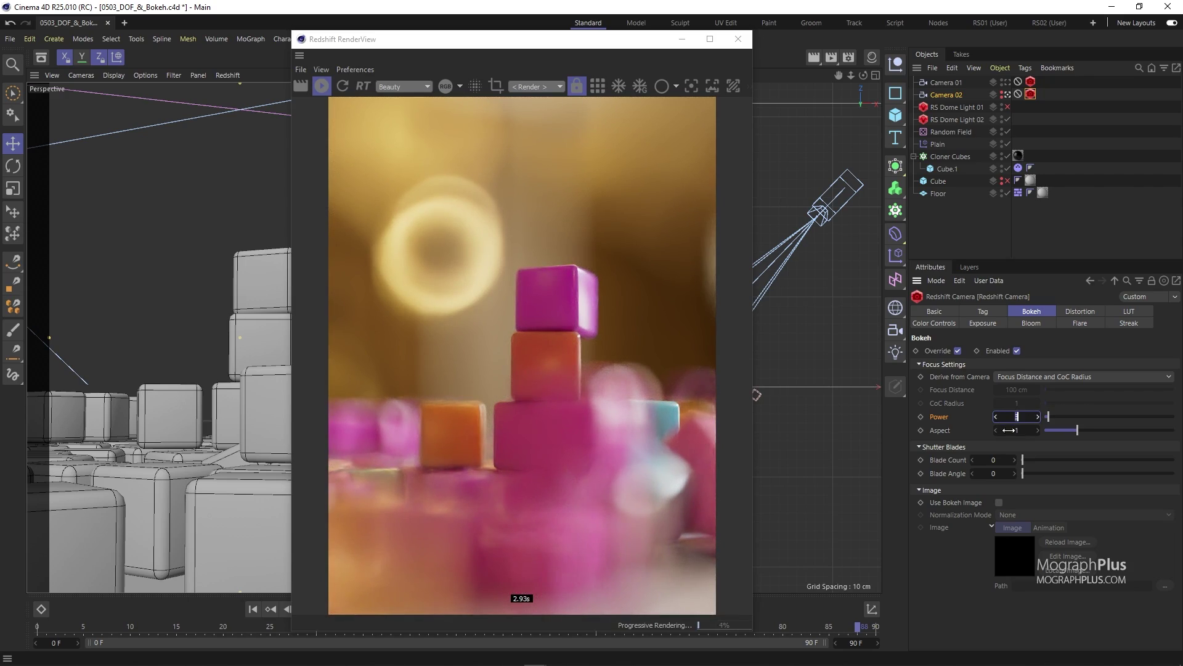
pyautogui.write('5')
pyautogui.press('Return')
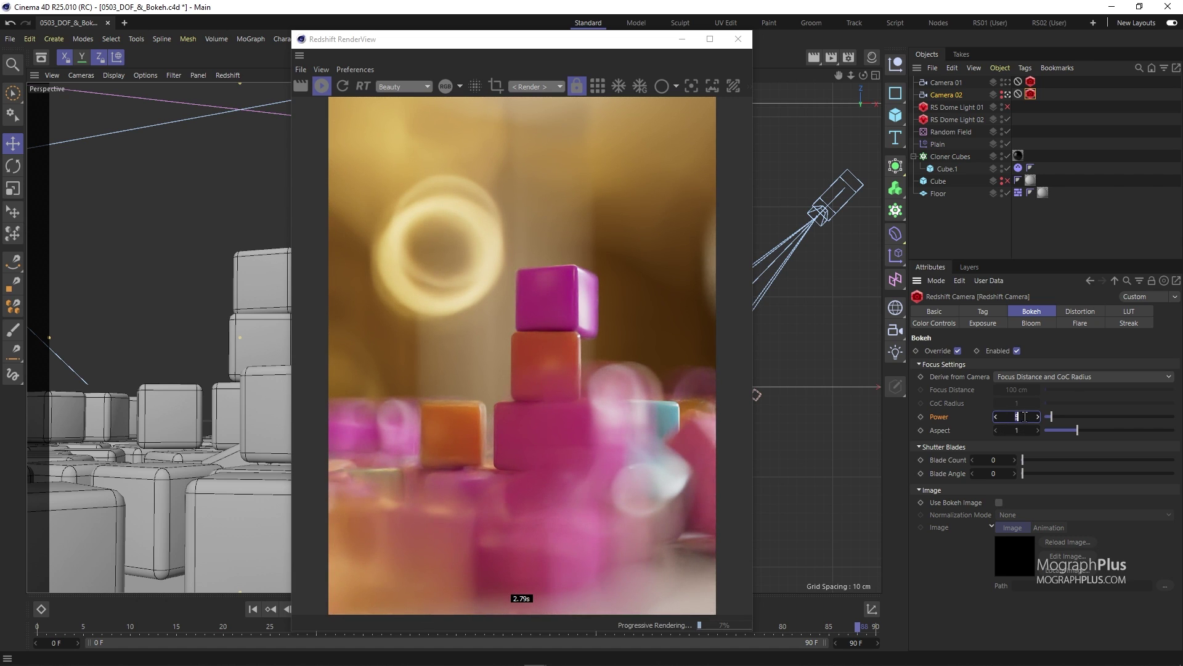
# Continue testing bokeh Power at 10, 0.3, 5, 10 and 6.
pyautogui.write('10')
pyautogui.press('Return')
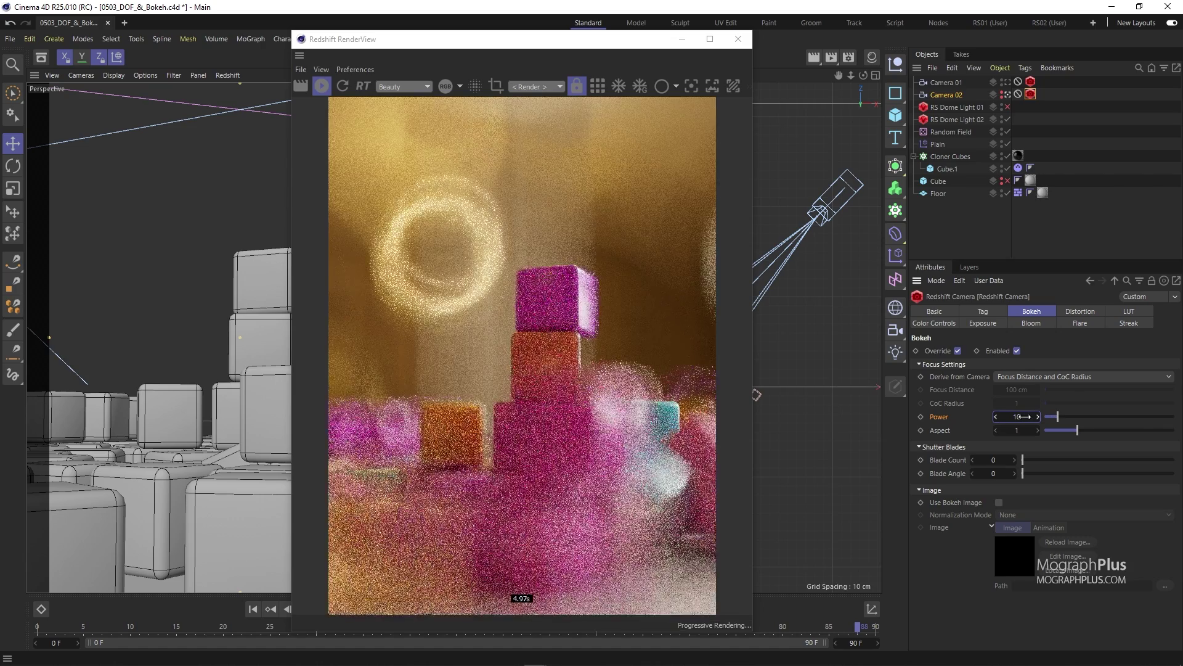
pyautogui.write('0.3')
pyautogui.press('Return')
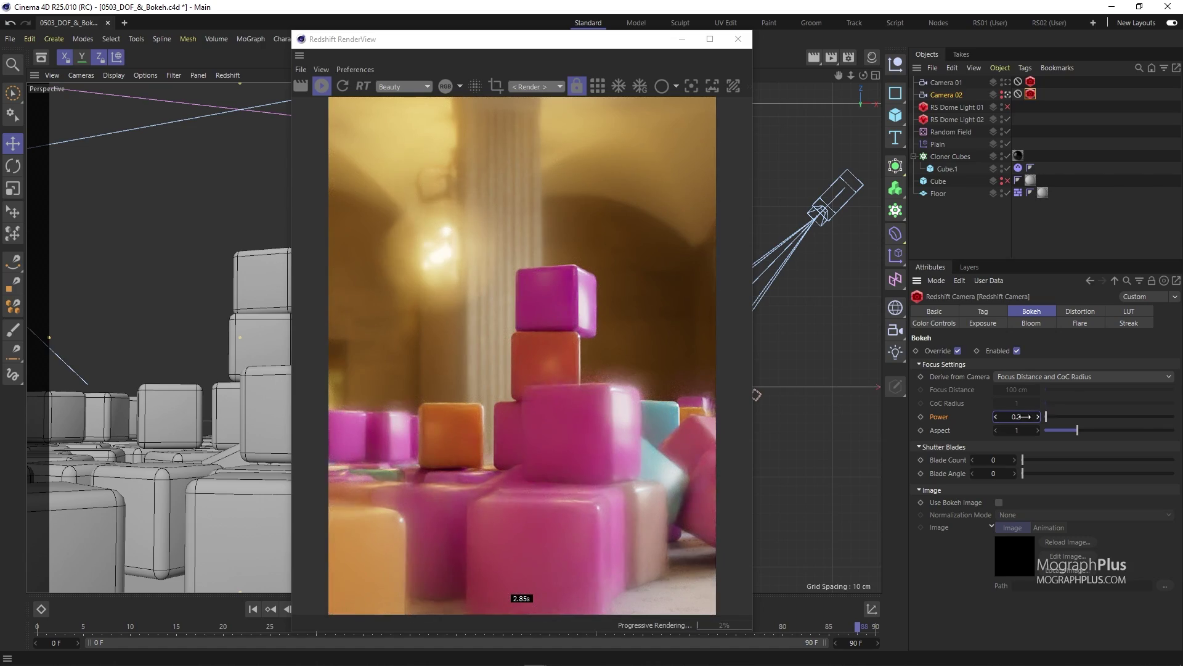
pyautogui.click(1021, 417)
pyautogui.write('5')
pyautogui.press('Return')
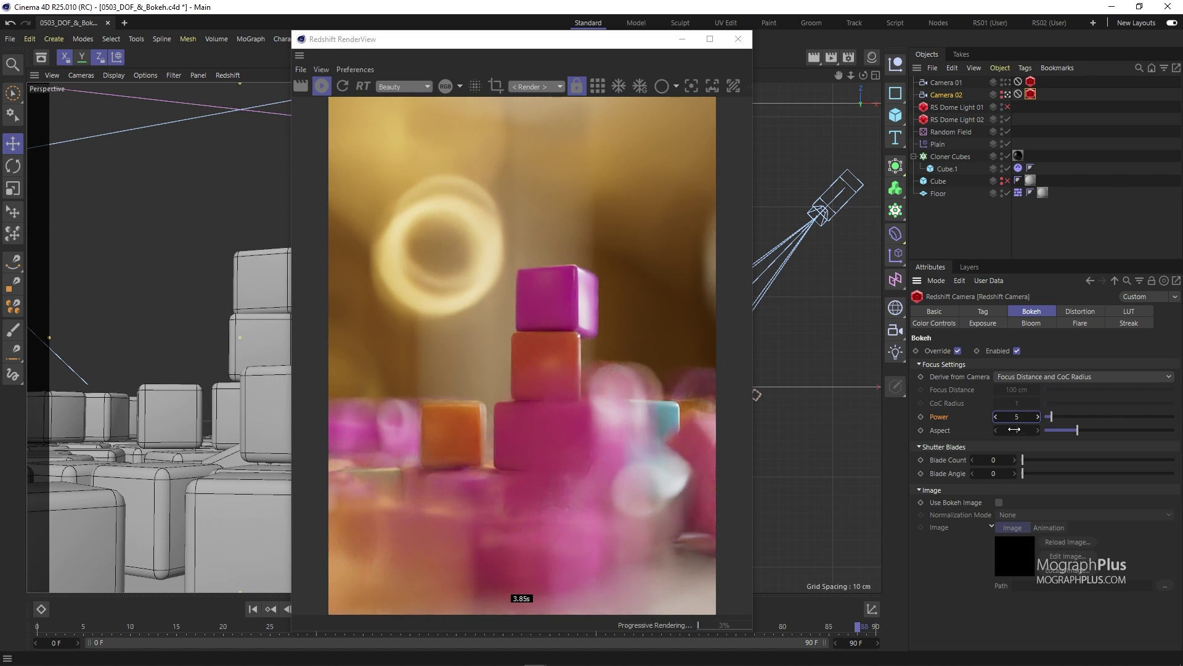
pyautogui.click(1017, 417)
pyautogui.write('10')
pyautogui.press('Return')
pyautogui.click(1017, 416)
pyautogui.write('6')
pyautogui.press('Return')
# Set bokeh Power to 1, then finally 0.5.
pyautogui.click(1016, 418)
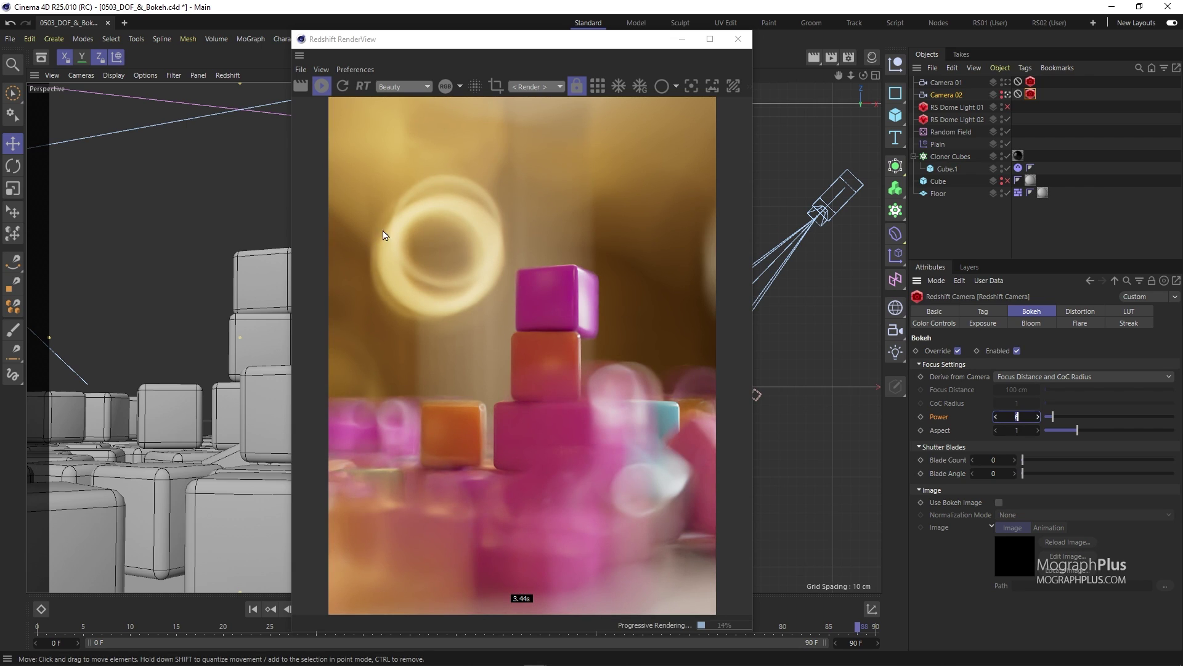
pyautogui.write('1')
pyautogui.press('Return')
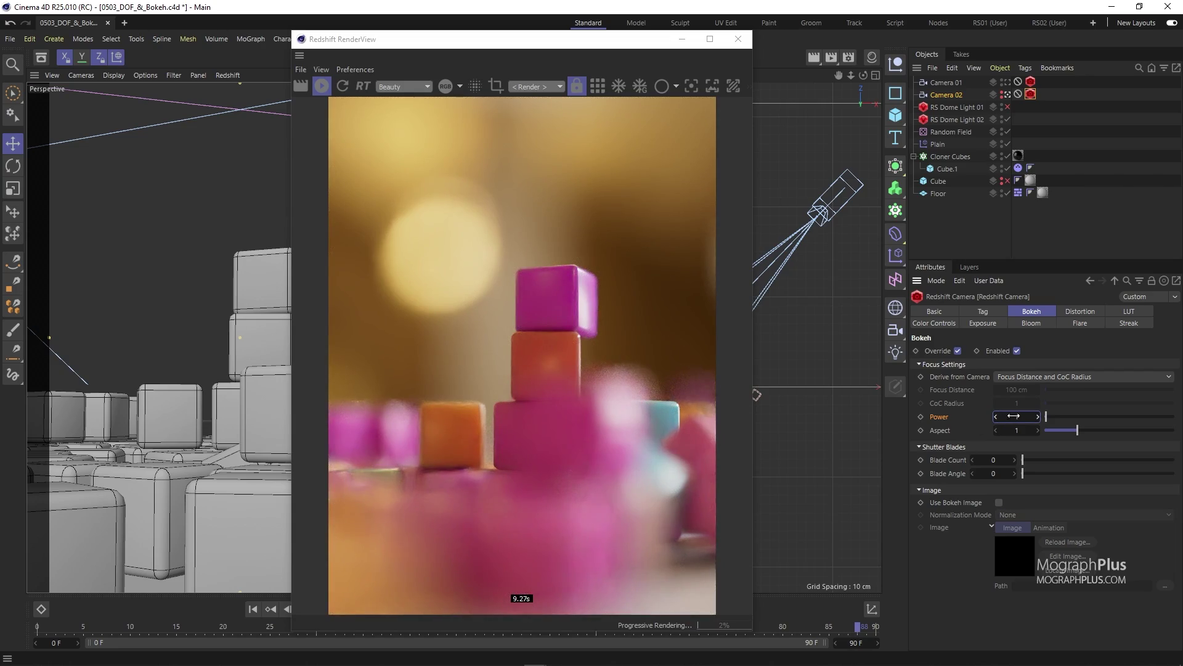
pyautogui.write('0.5')
pyautogui.press('Return')
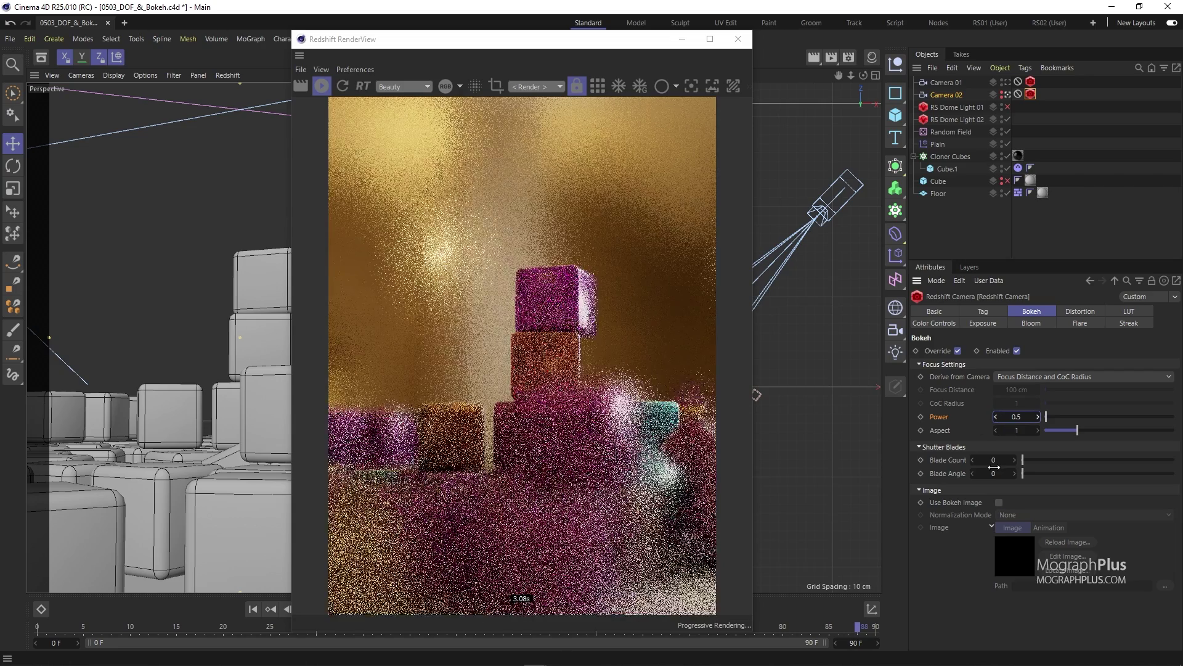
# Reset bokeh Power to 1 and set Blade Count to 3 for triangular bokeh.
pyautogui.doubleClick(1011, 417)
pyautogui.write('1')
pyautogui.press('Return')
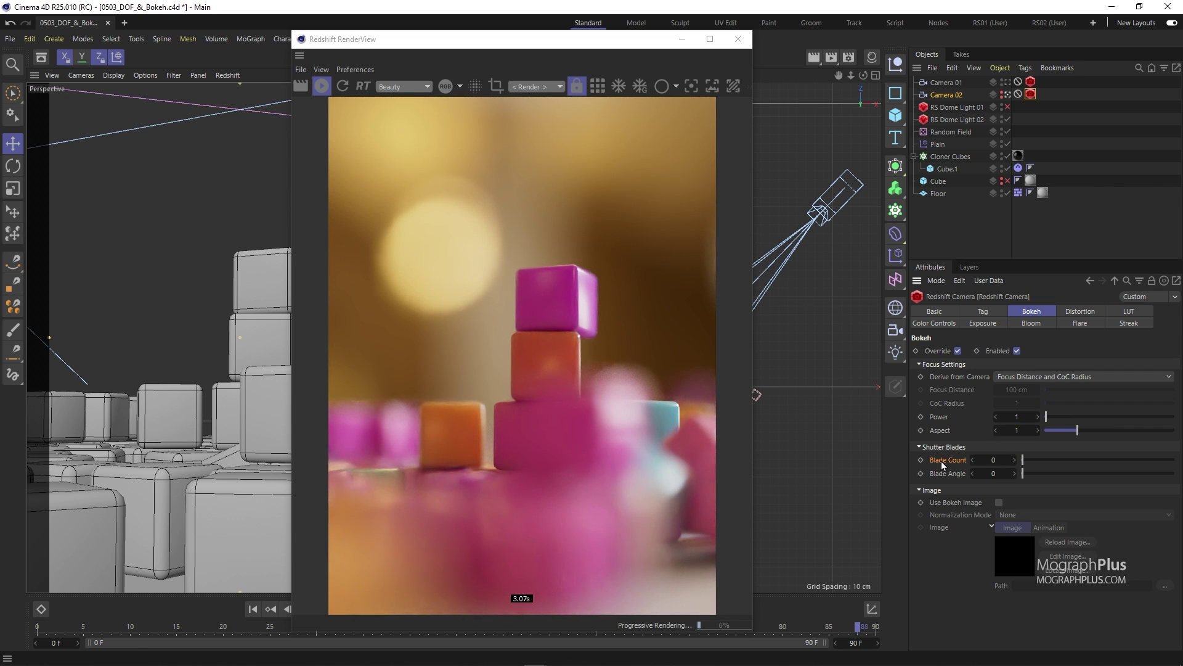
pyautogui.doubleClick(992, 460)
pyautogui.write('3')
pyautogui.press('Return')
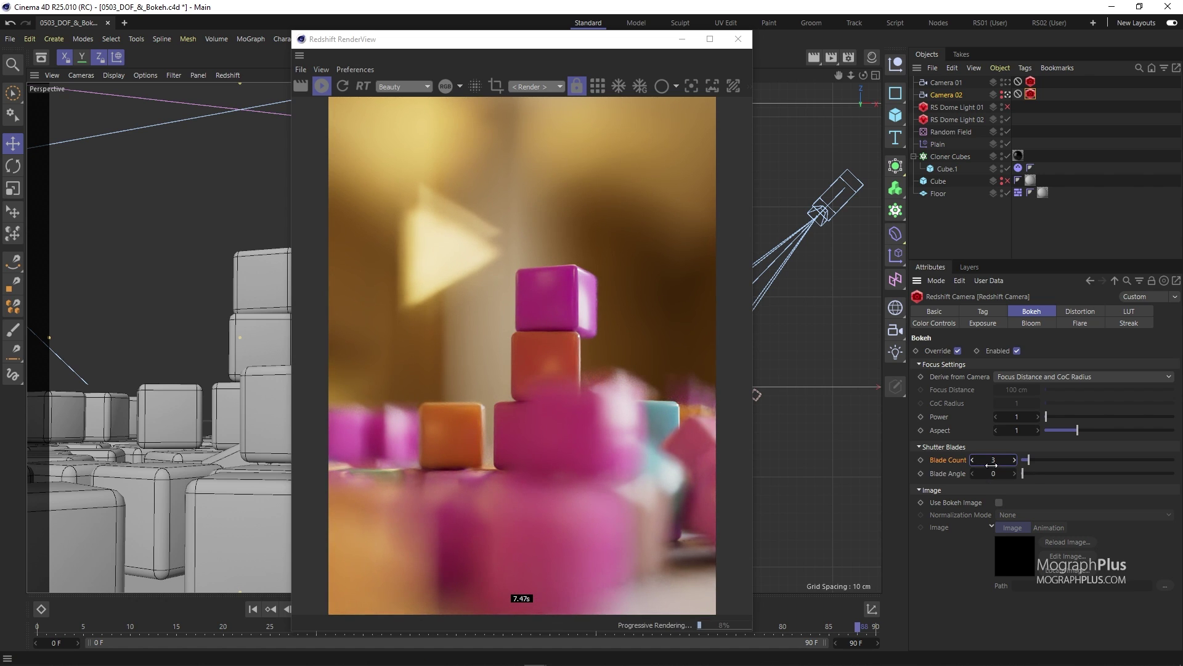
# Try Blade Count 4, 5 and 6, then return it to 3.
pyautogui.moveTo(991, 462); pyautogui.dragTo(995, 460)
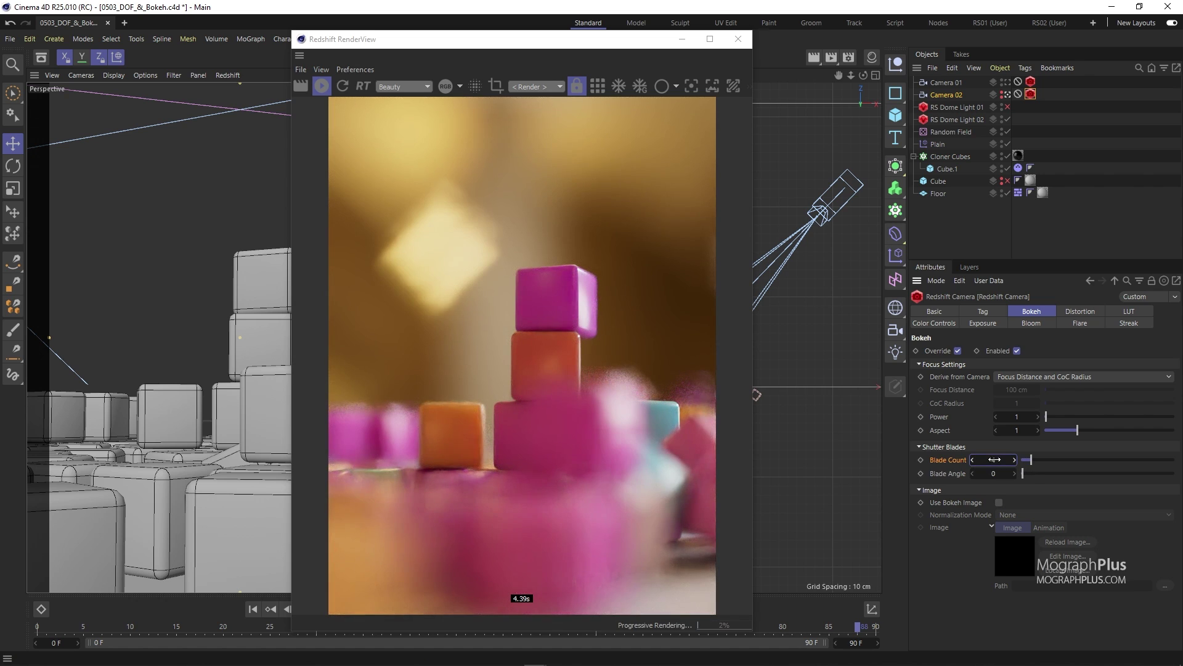
pyautogui.click(994, 459)
pyautogui.write('5')
pyautogui.press('Return')
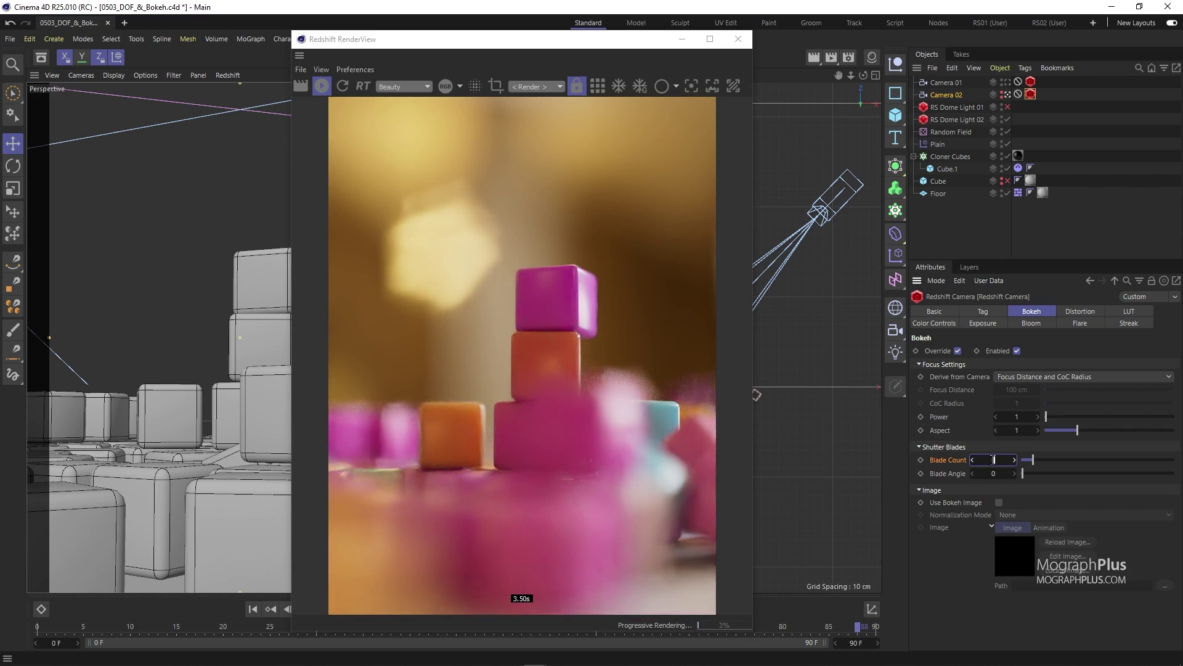
pyautogui.moveTo(993, 460); pyautogui.dragTo(992, 459)
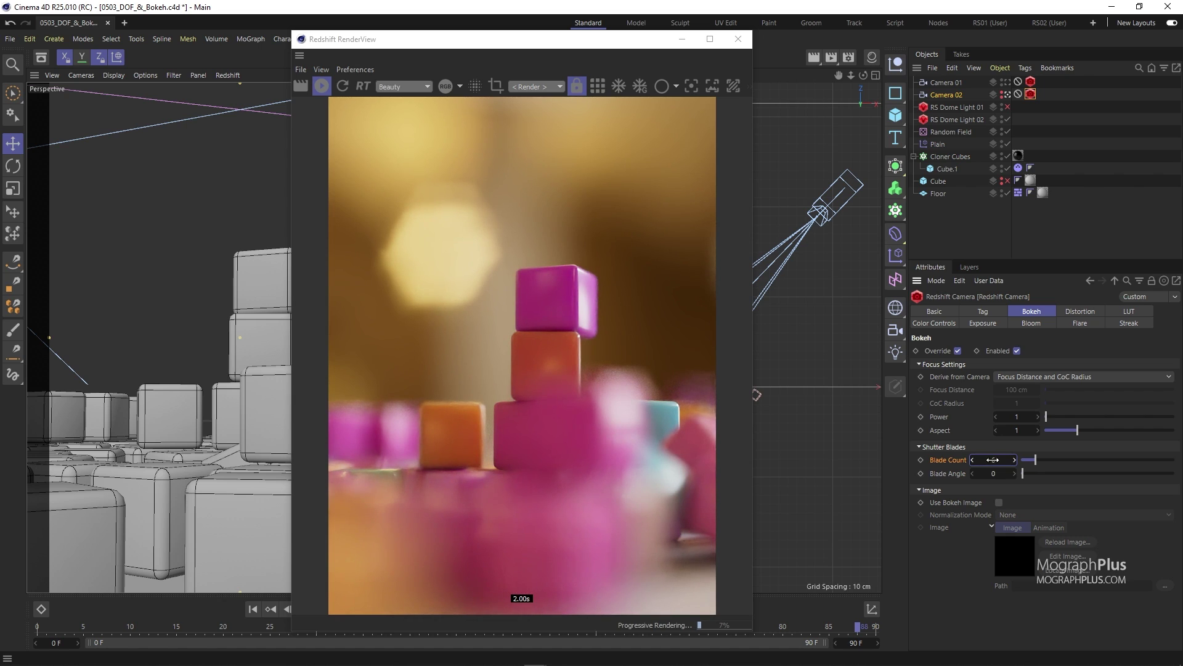
pyautogui.moveTo(992, 460); pyautogui.dragTo(964, 478)
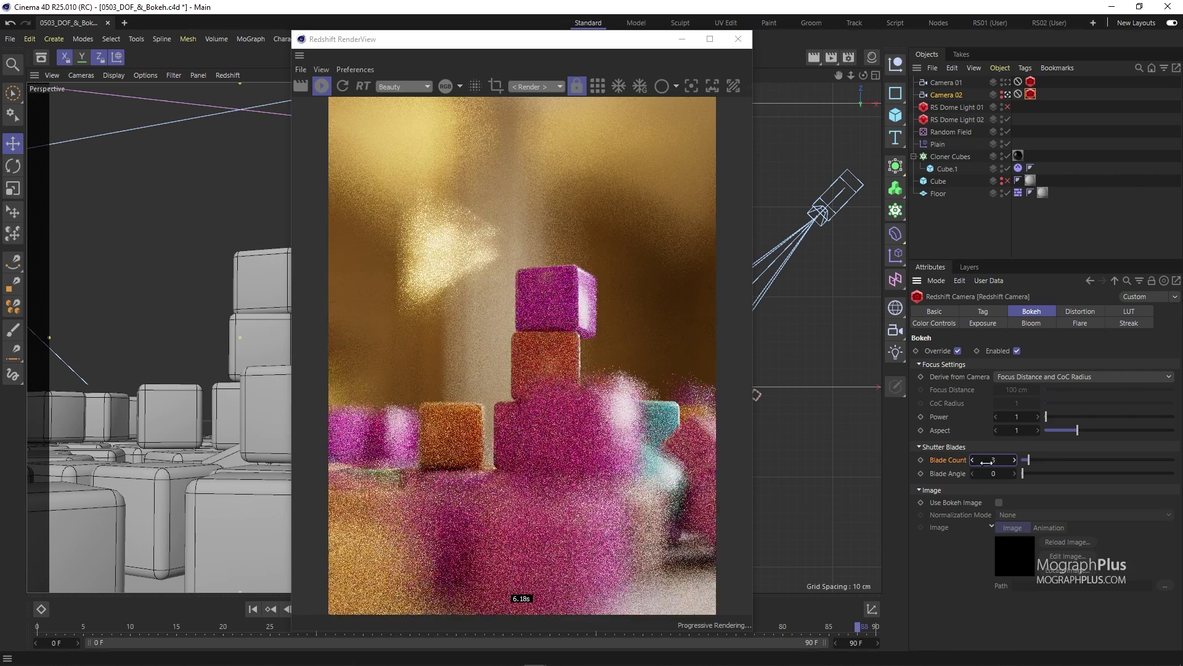
# Adjust the Blade Angle slider to 0.45 to rotate the triangular bokeh highlight.
pyautogui.click(1049, 472)
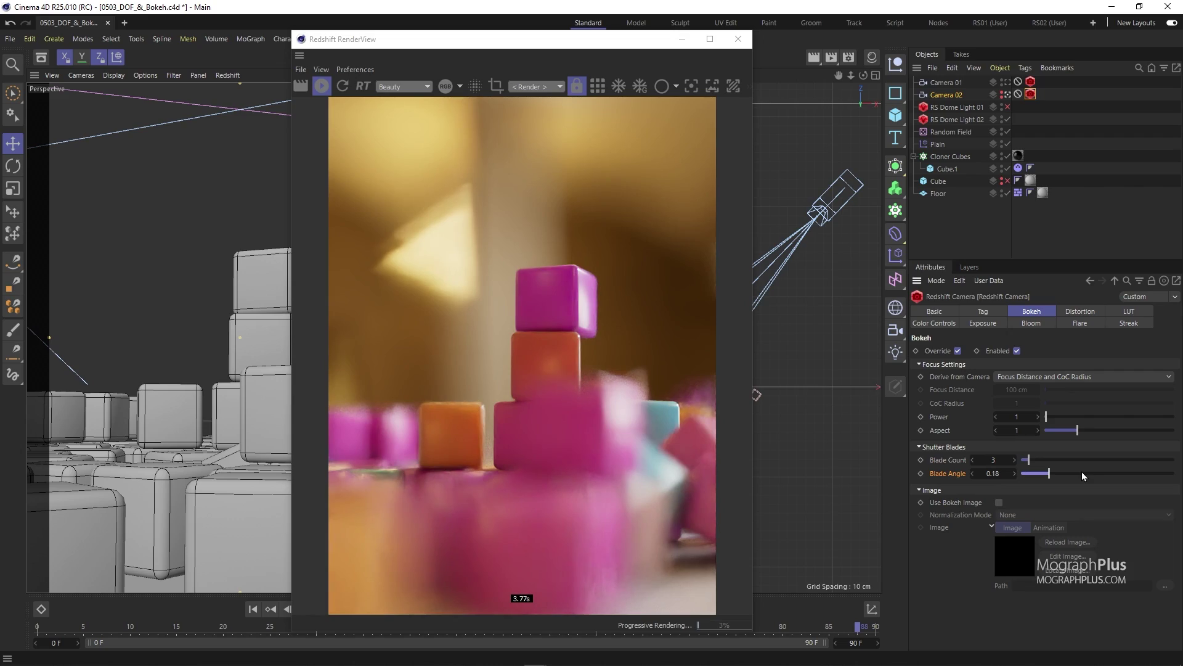
pyautogui.click(1086, 472)
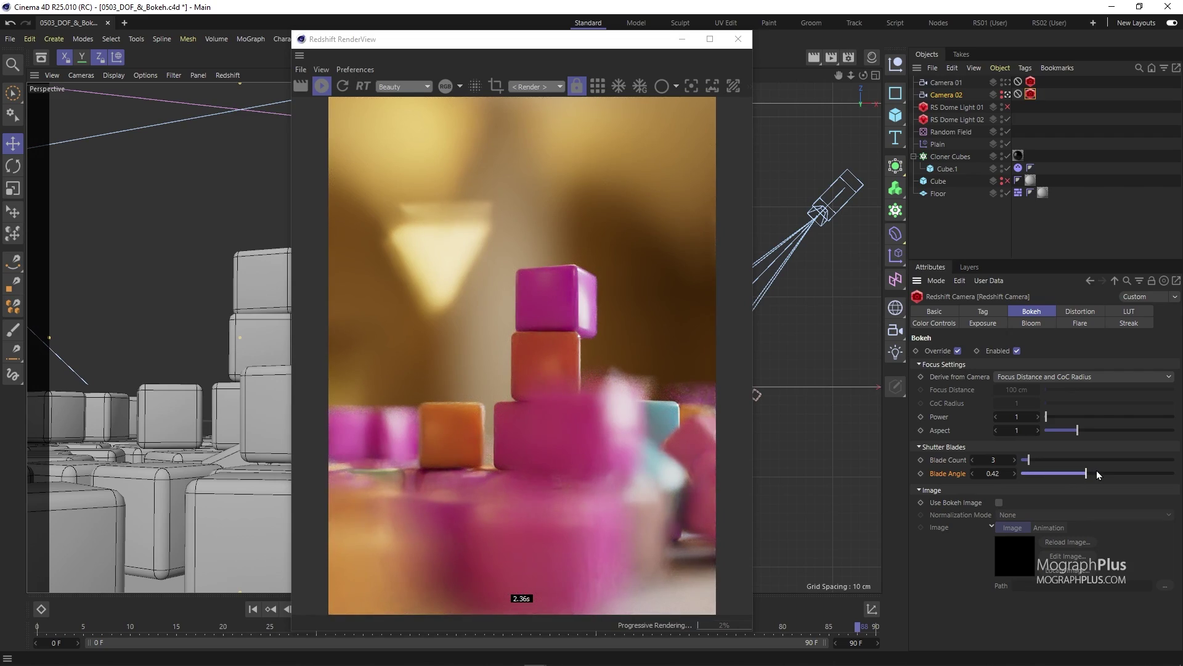
pyautogui.moveTo(1096, 471)
pyautogui.mouseDown()
pyautogui.moveTo(1153, 476)
pyautogui.moveTo(1090, 477)
pyautogui.mouseUp()
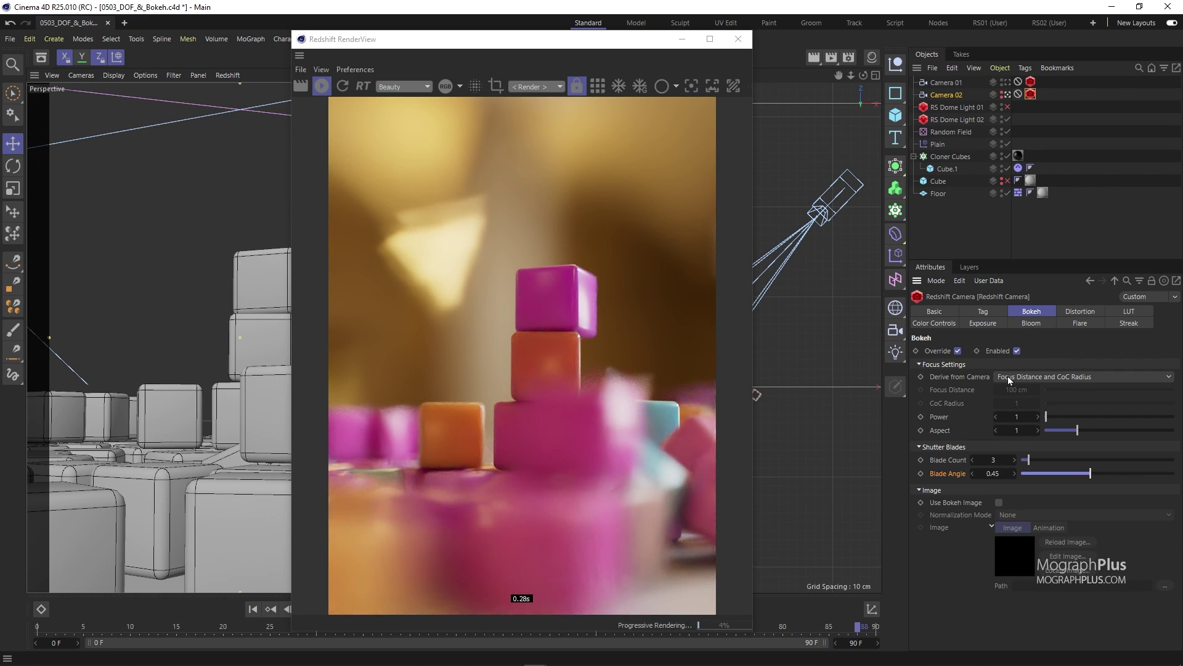
# Enable Use Bokeh Image and load Bokeh.jpg from the tex folder as the camera's bokeh image.
pyautogui.click(999, 503)
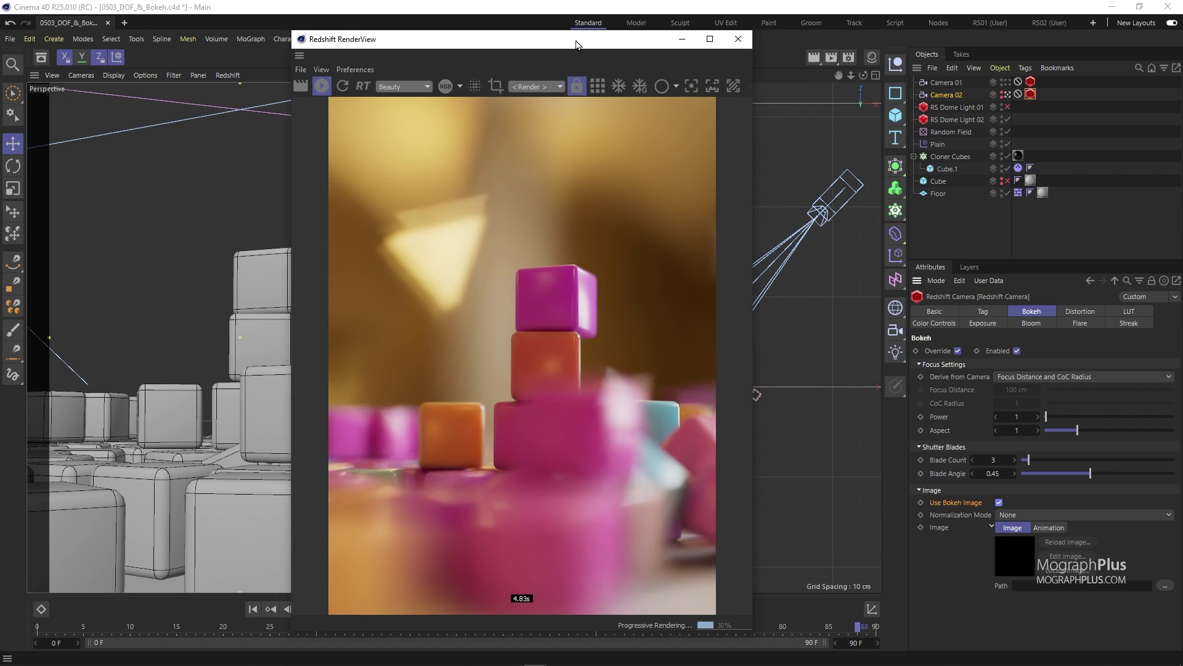
pyautogui.moveTo(576, 42); pyautogui.dragTo(529, 47)
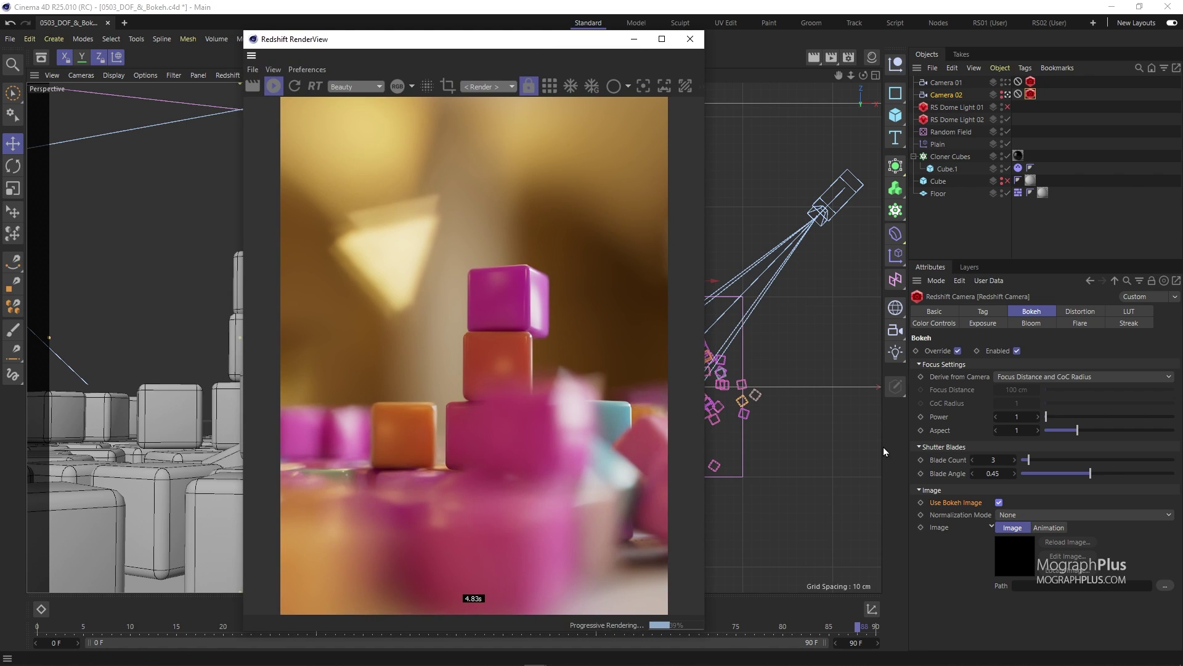
pyautogui.click(1166, 585)
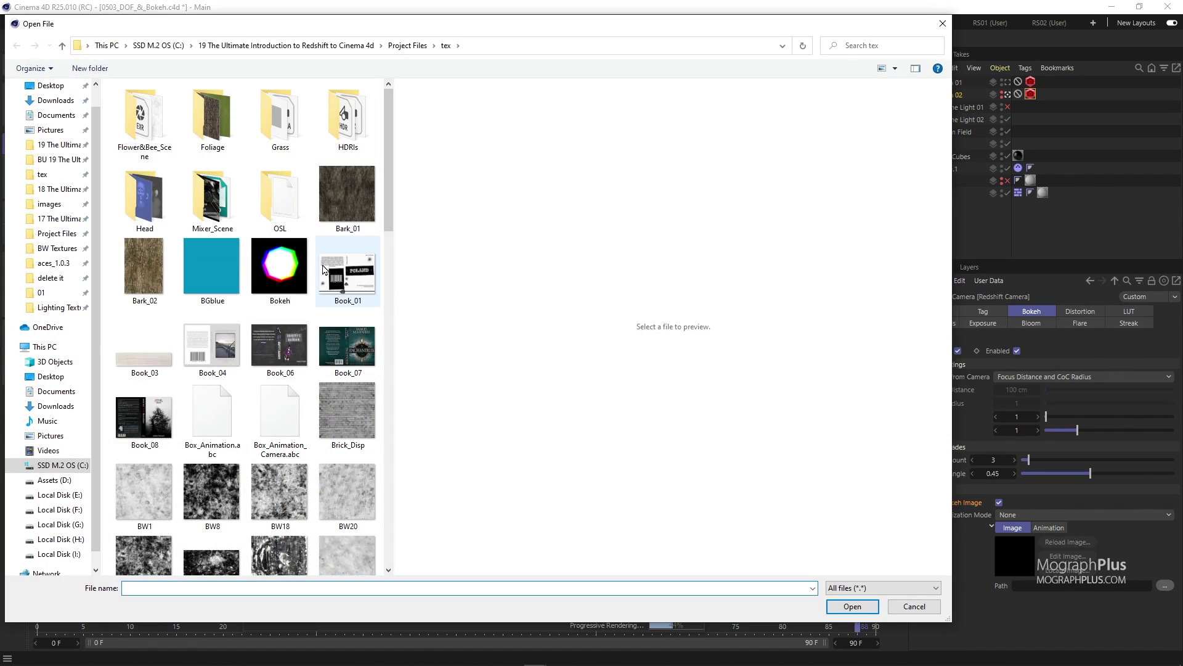
pyautogui.click(283, 267)
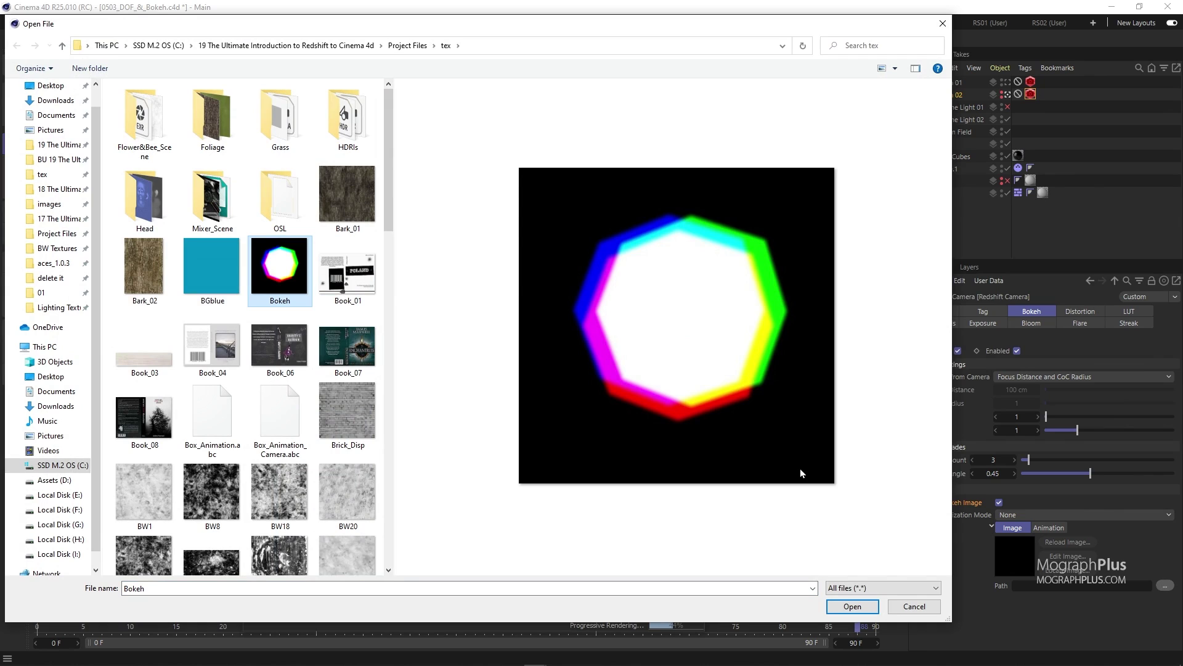
pyautogui.click(851, 606)
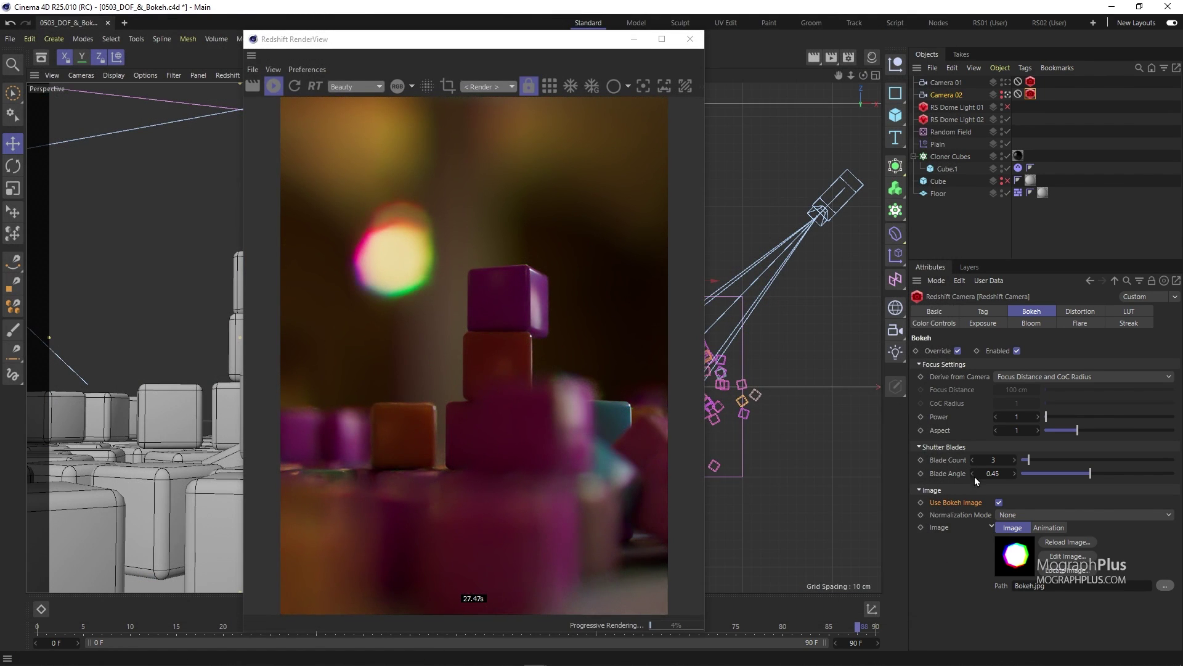
# Compare Unit Intensity, None and White Color Sum bokeh normalization, settling on Unit Intensity.
pyautogui.click(1026, 515)
pyautogui.click(1044, 528)
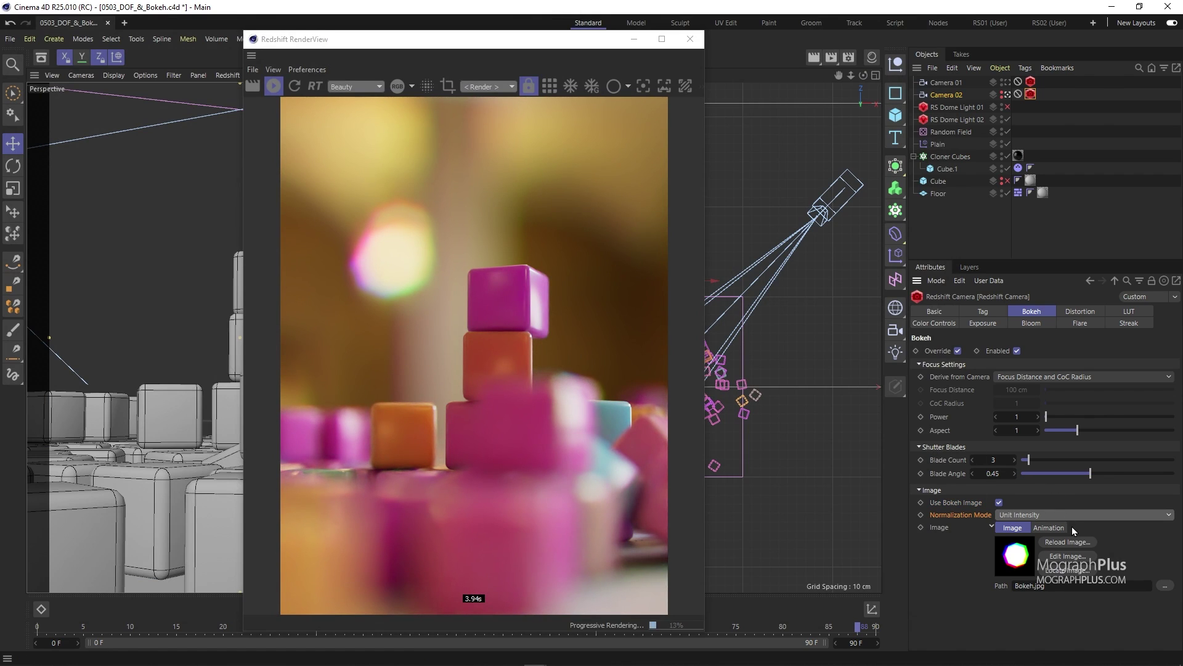
pyautogui.click(1058, 518)
pyautogui.click(1055, 529)
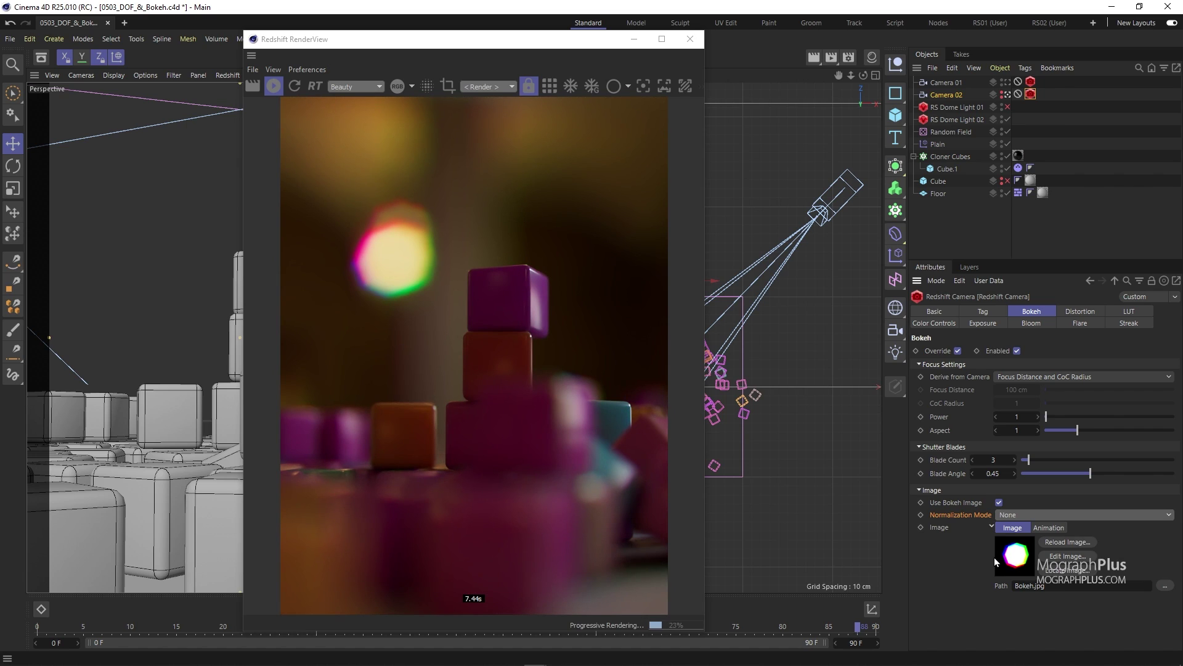
pyautogui.click(1018, 511)
pyautogui.click(1029, 523)
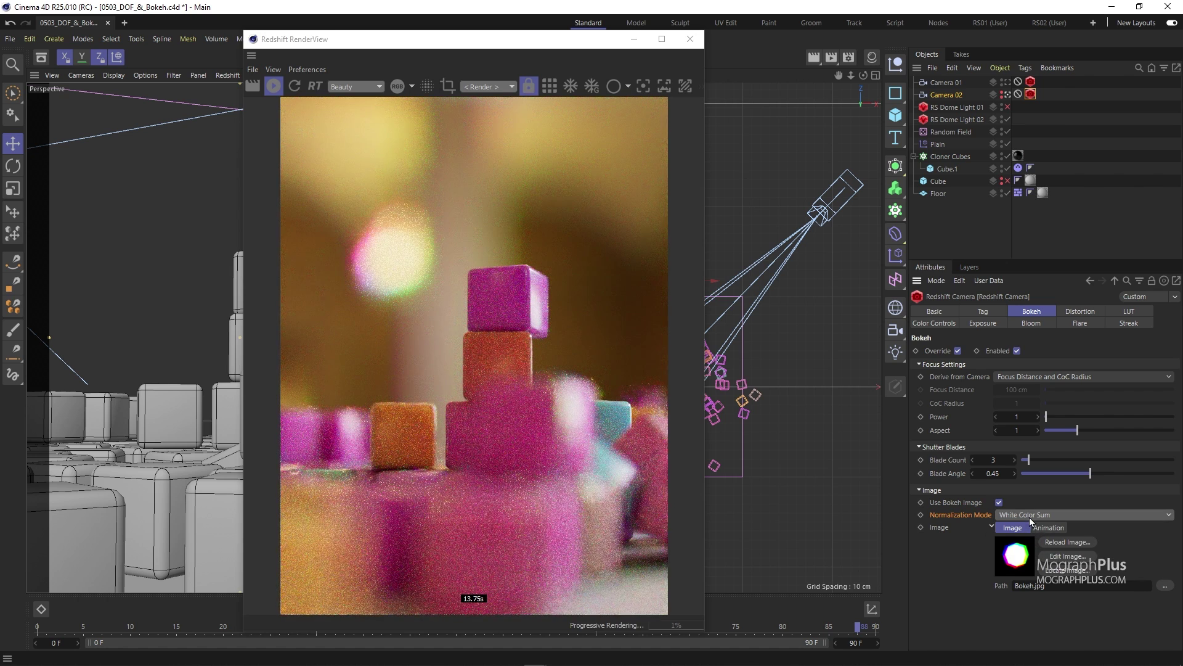
pyautogui.click(1030, 515)
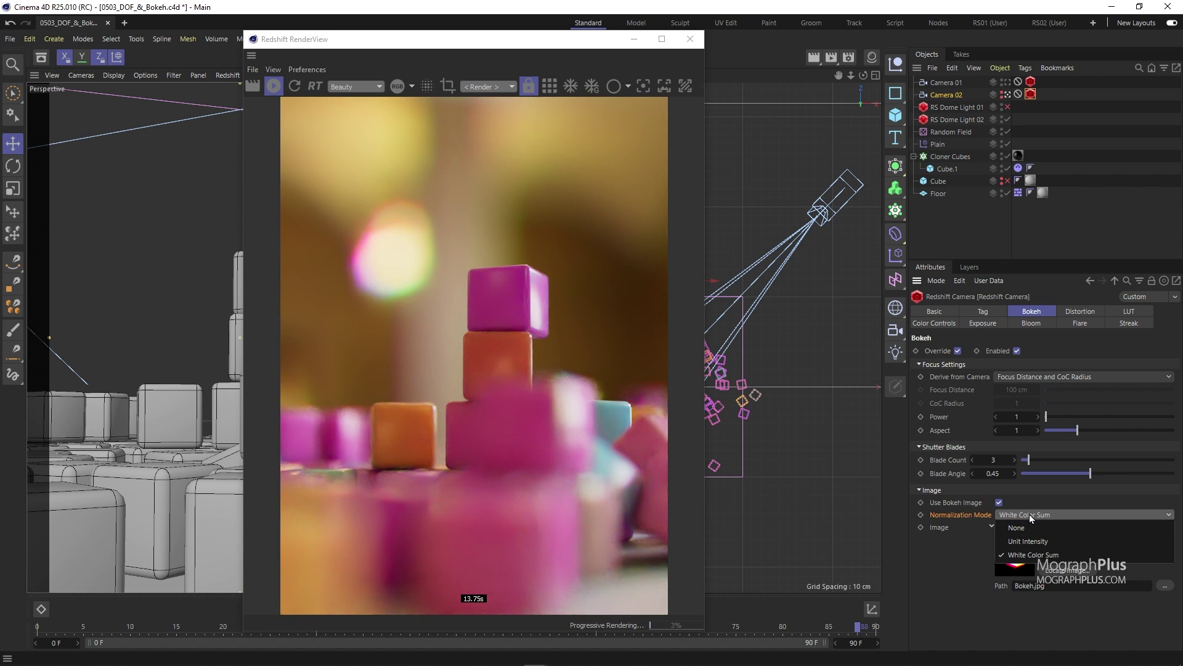
pyautogui.click(1076, 545)
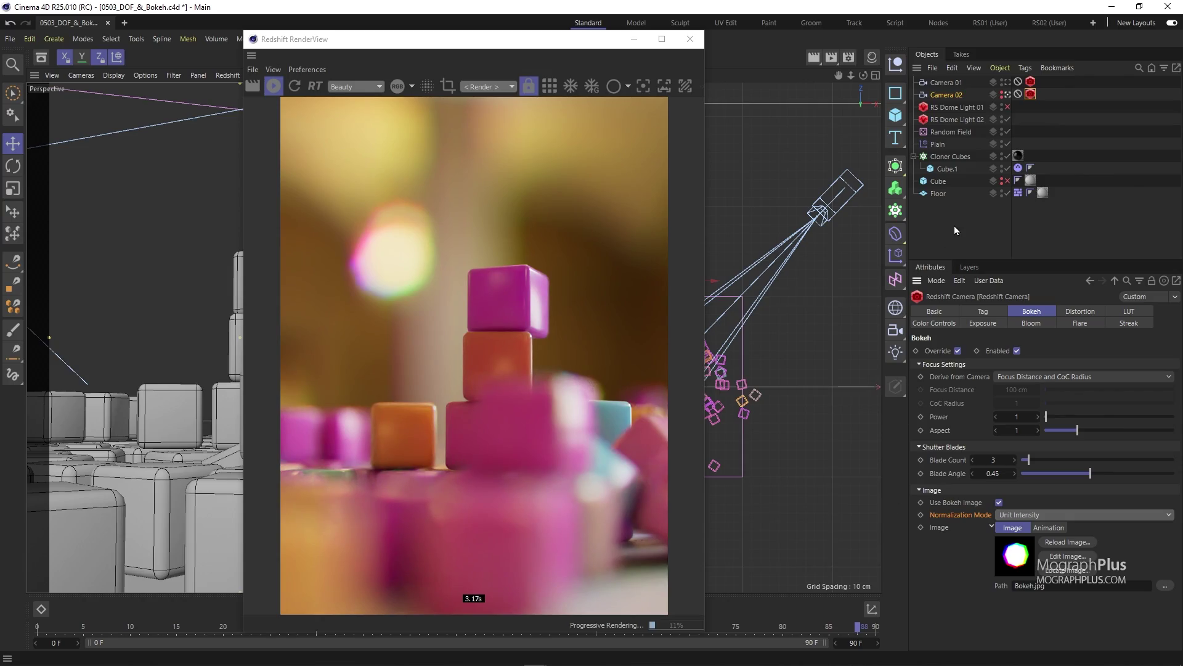
# Render through Camera 01, toggle RS Dome Light 02 and the Cube, and select Camera 01.
pyautogui.click(1008, 82)
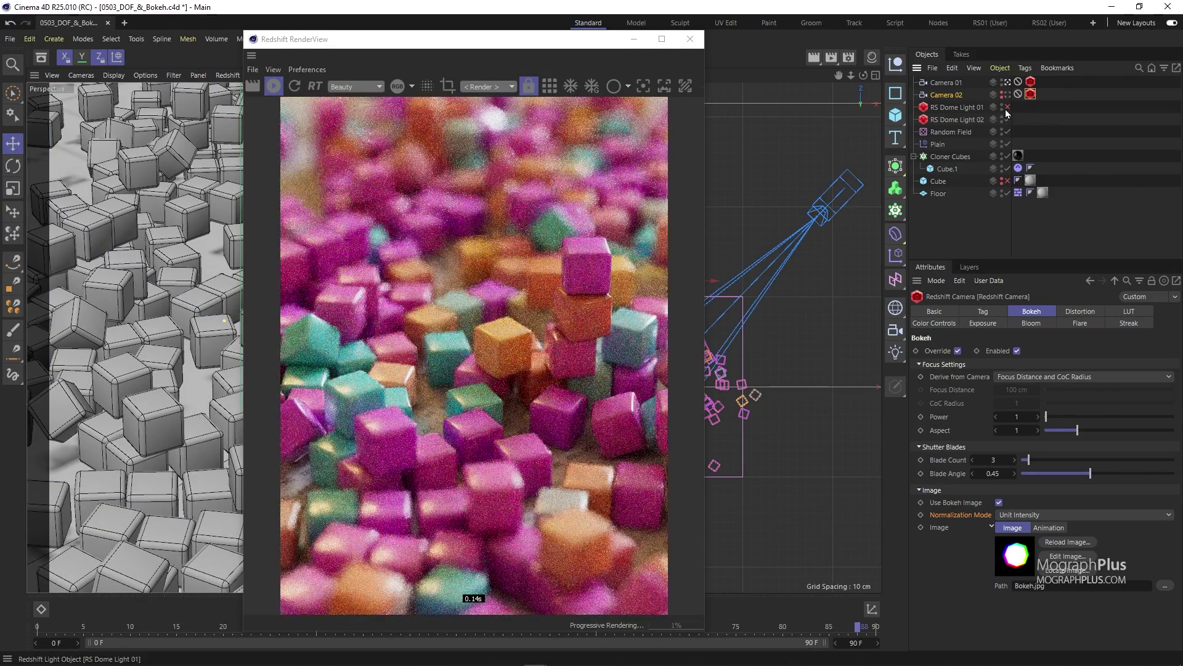
pyautogui.click(1008, 120)
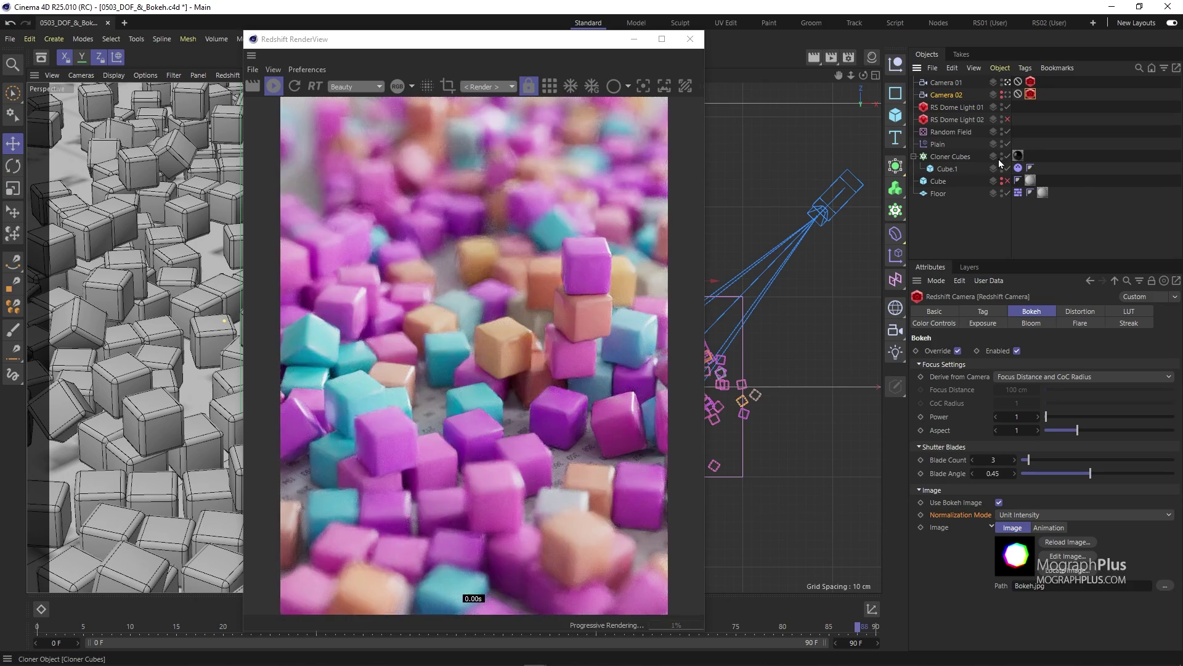
pyautogui.click(1008, 180)
pyautogui.moveTo(603, 39); pyautogui.dragTo(594, 38)
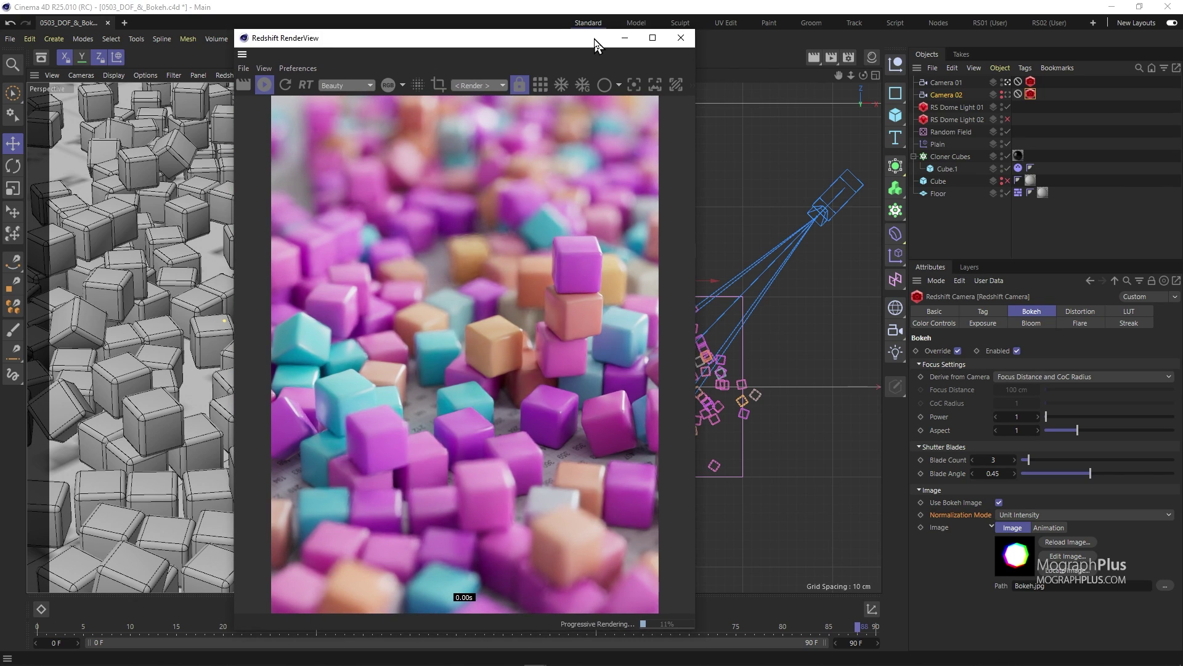
pyautogui.click(953, 84)
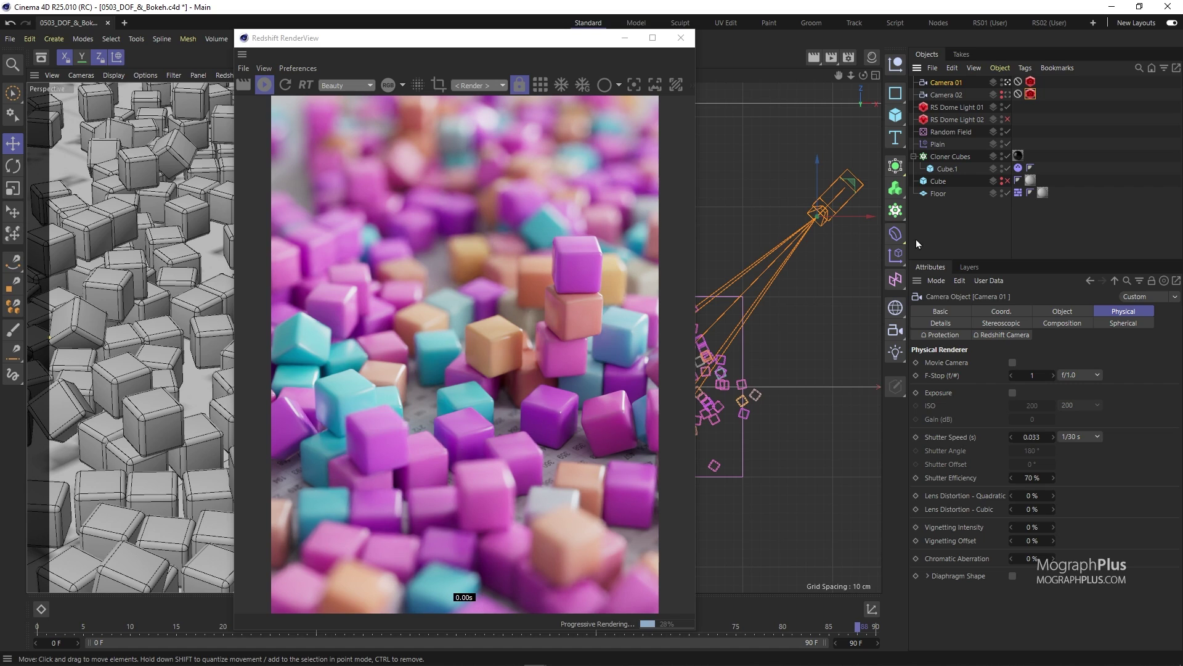
# Try a Wide Angle 25 mm focal length on Camera 01, then restore Tele 135 mm.
pyautogui.click(1030, 82)
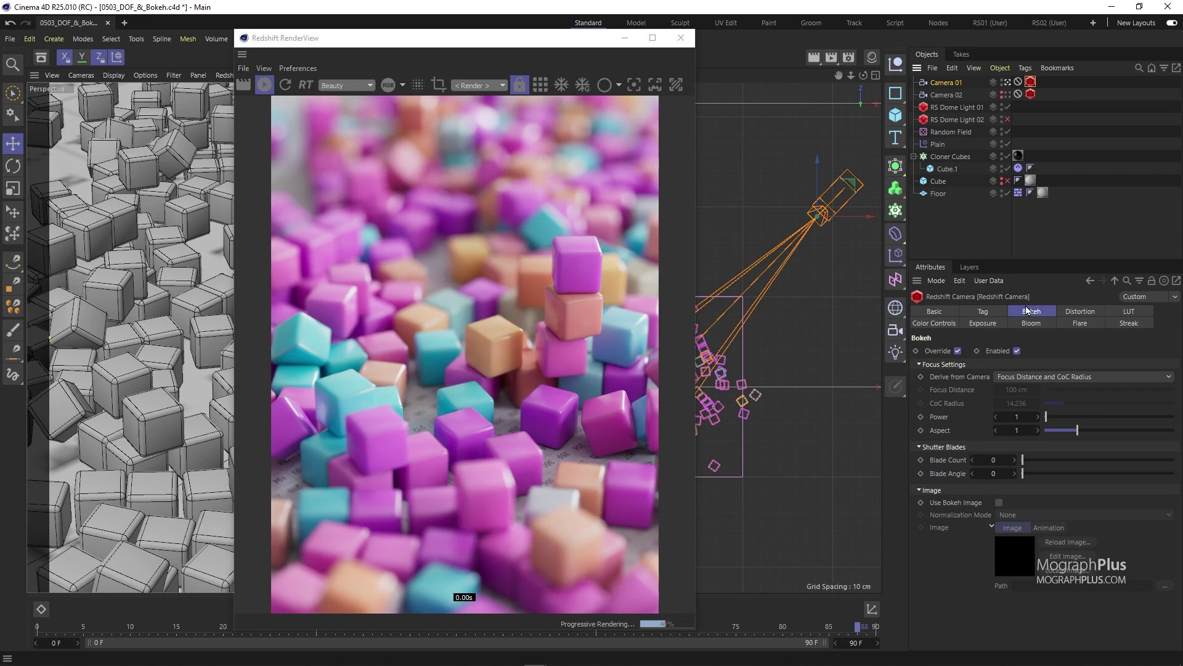
pyautogui.click(952, 82)
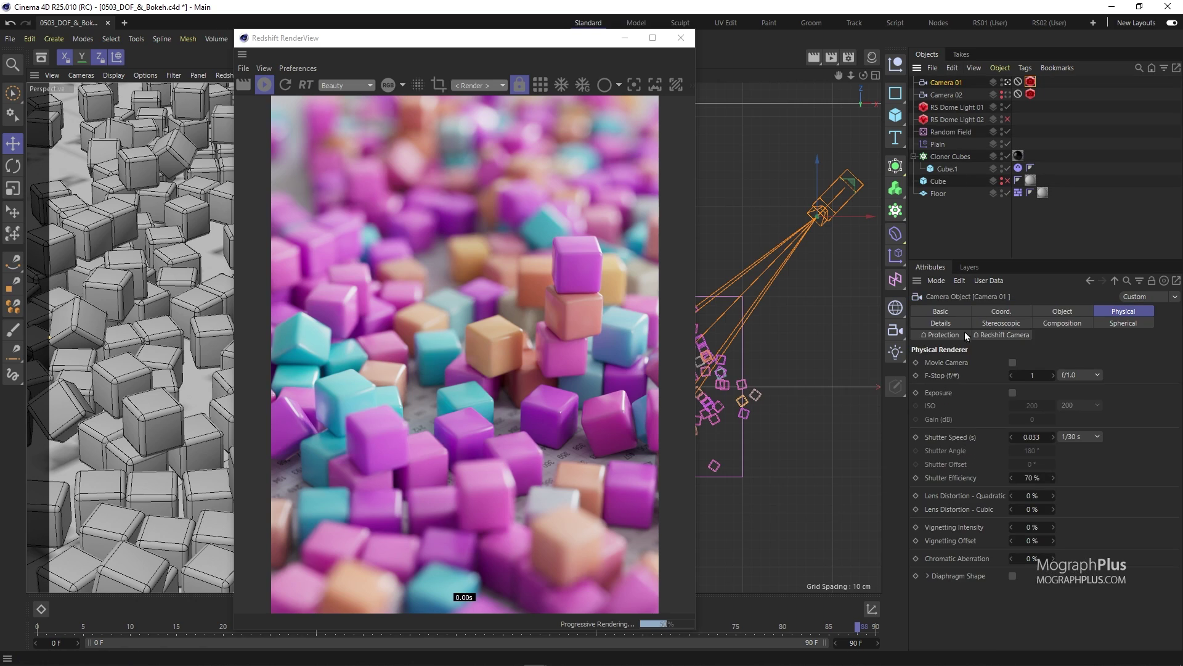
pyautogui.click(1061, 311)
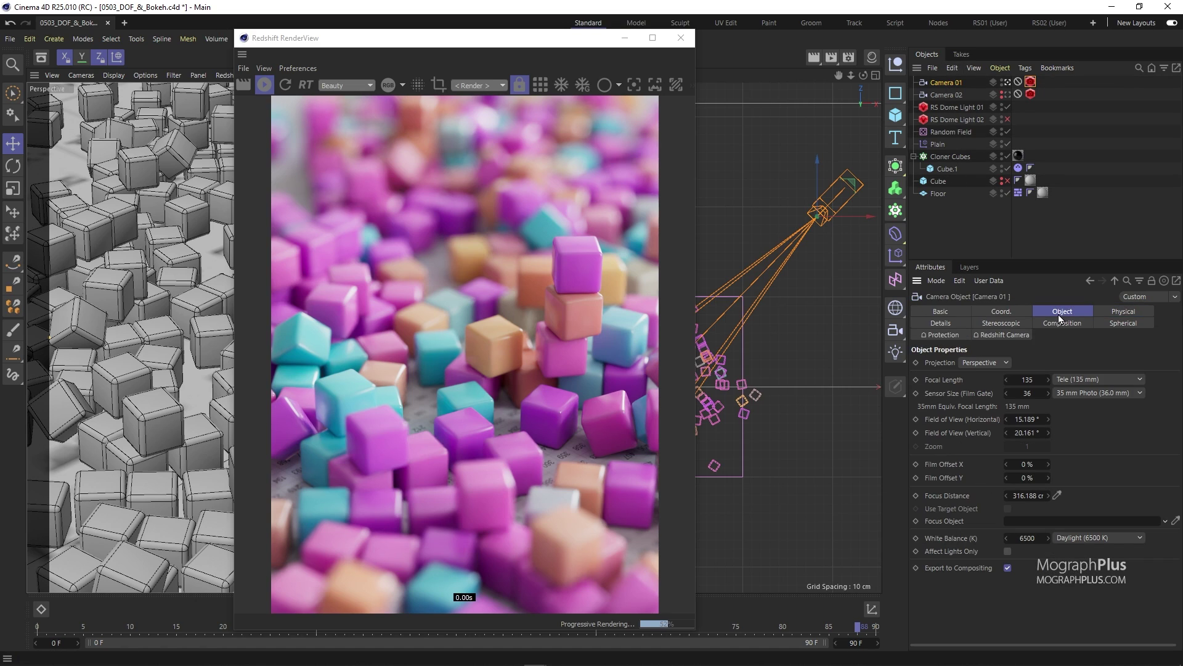
pyautogui.click(1026, 379)
pyautogui.click(1083, 379)
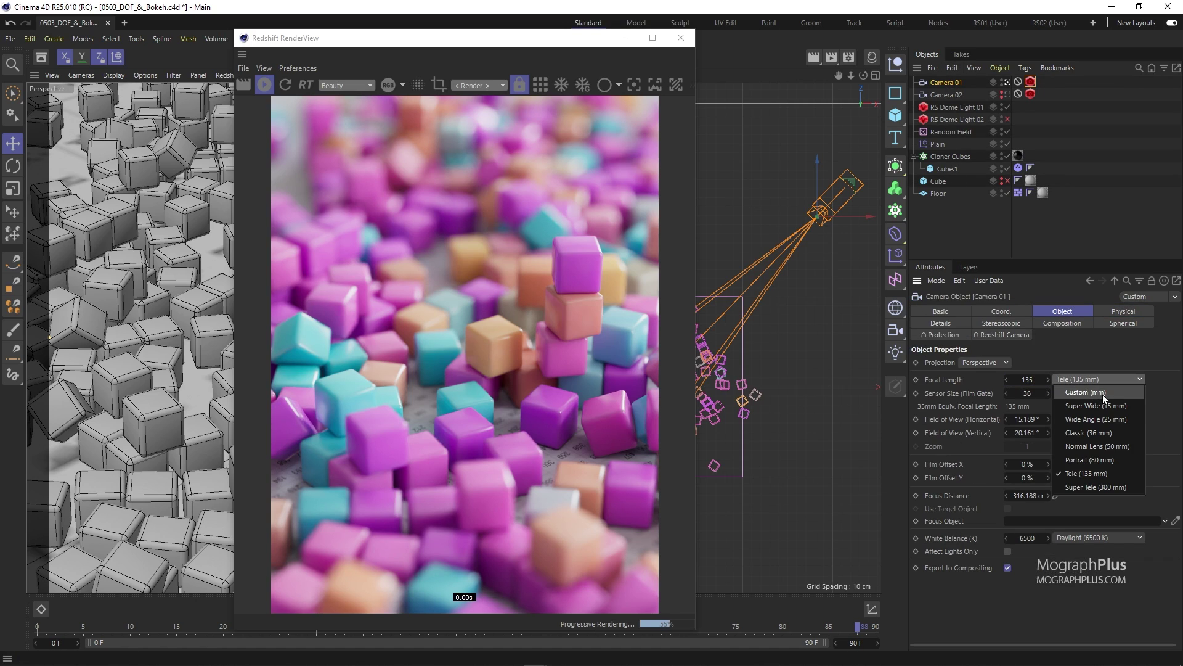
pyautogui.click(1118, 419)
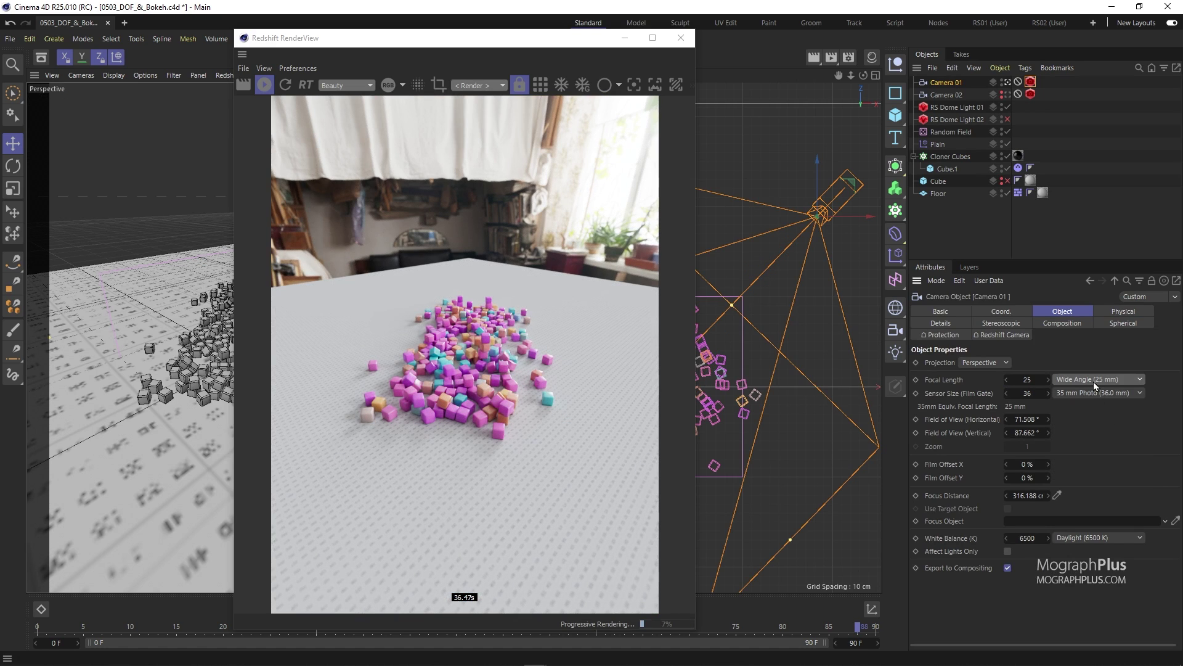
pyautogui.click(1093, 380)
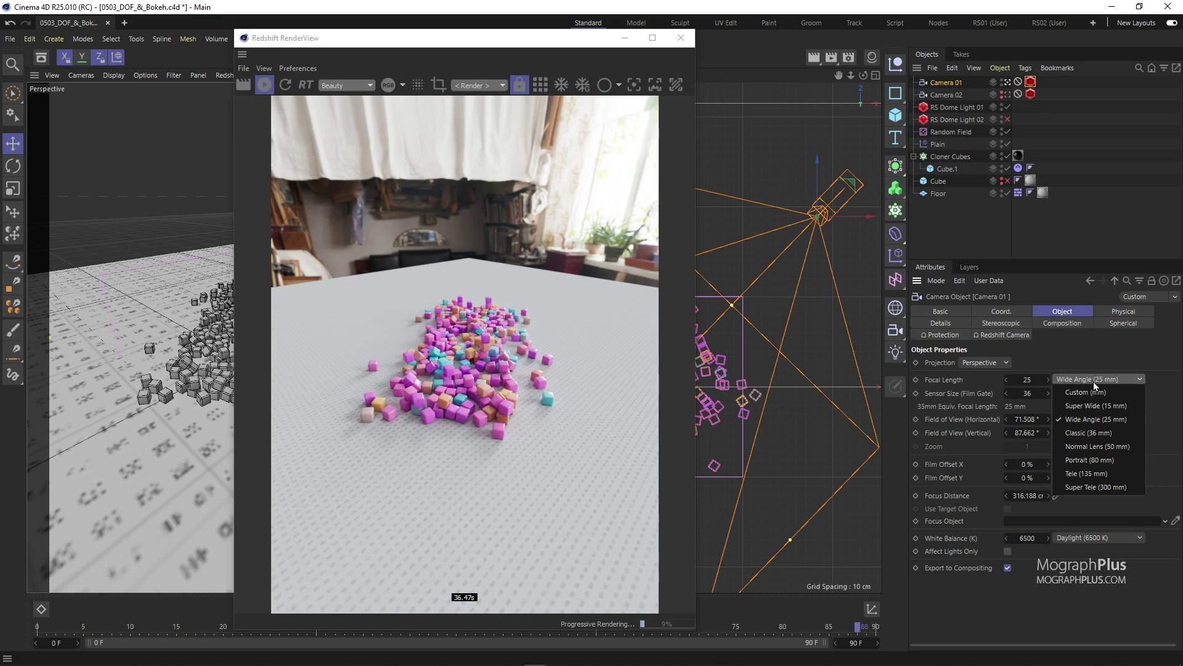
pyautogui.click(1122, 473)
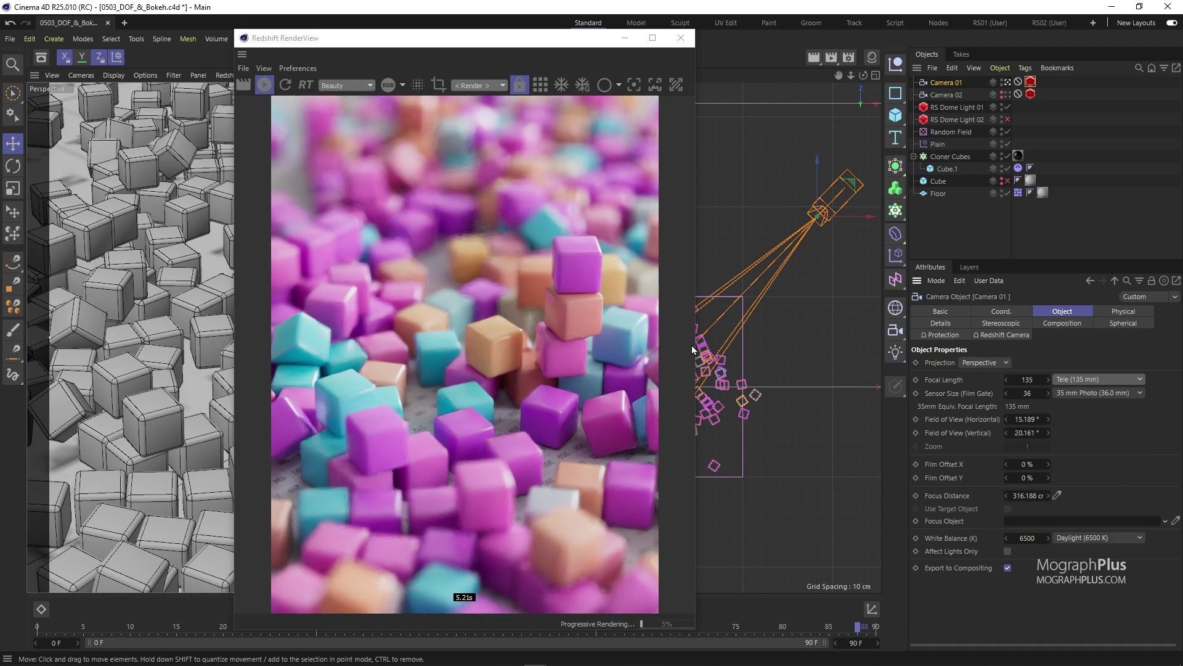
pyautogui.moveTo(696, 350); pyautogui.dragTo(878, 354)
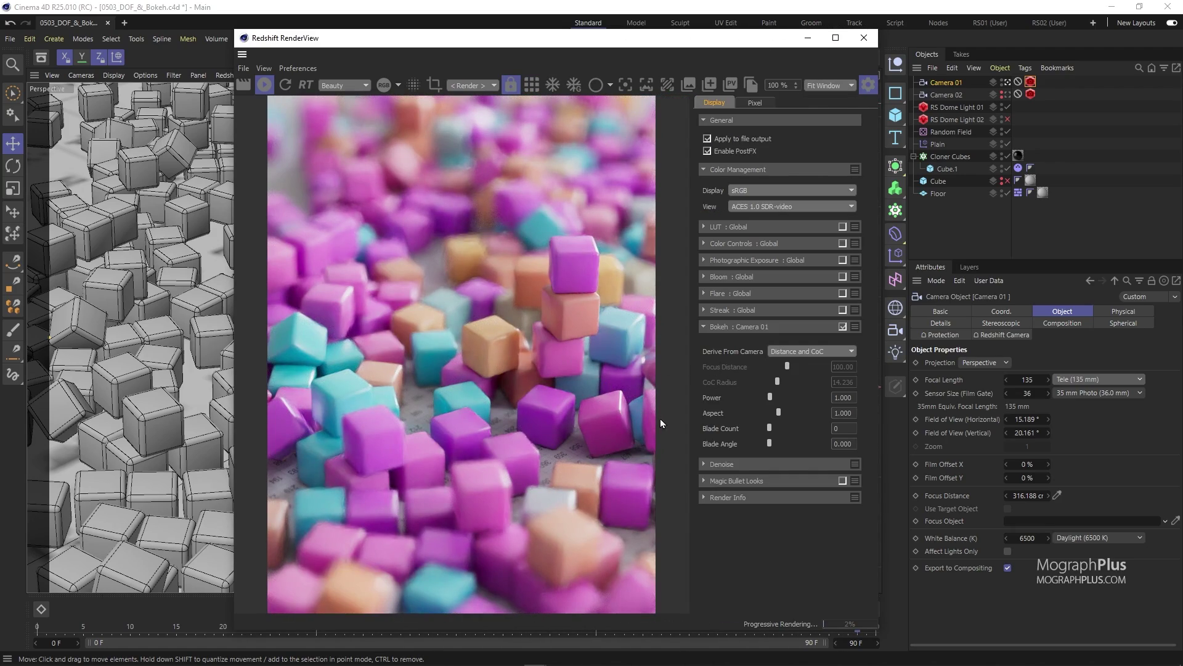
# Collapse Bokeh, expand Denoise, and set the denoise Engine to None, then back to OptiX.
pyautogui.click(715, 327)
pyautogui.click(721, 343)
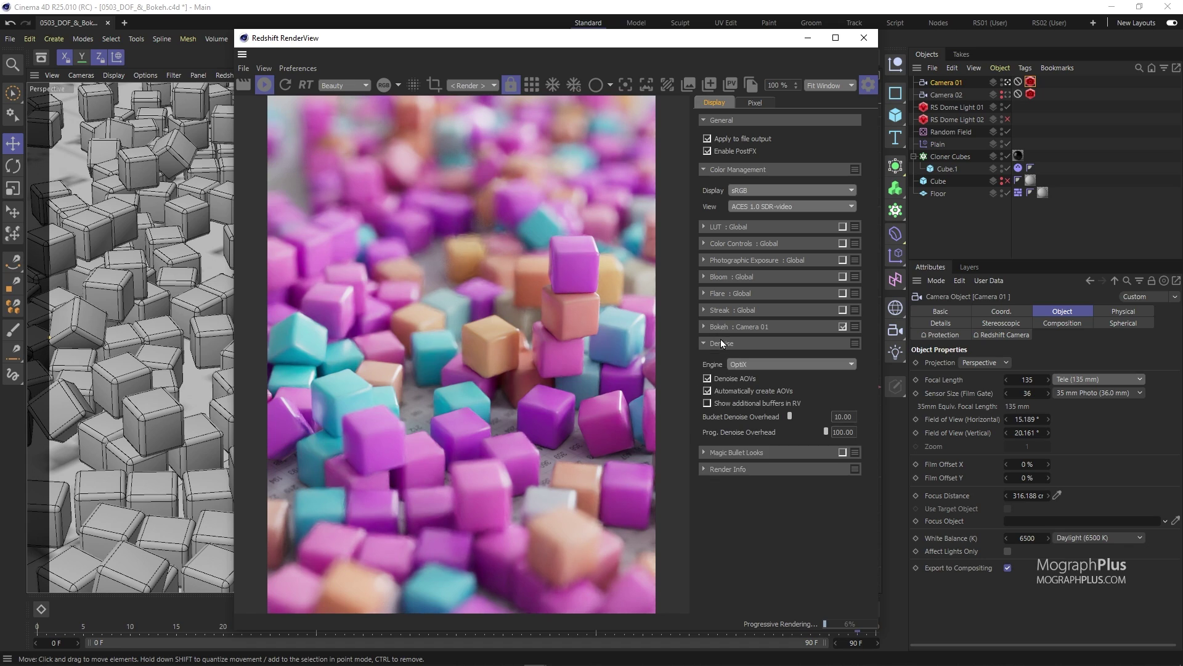
pyautogui.click(771, 364)
pyautogui.click(770, 376)
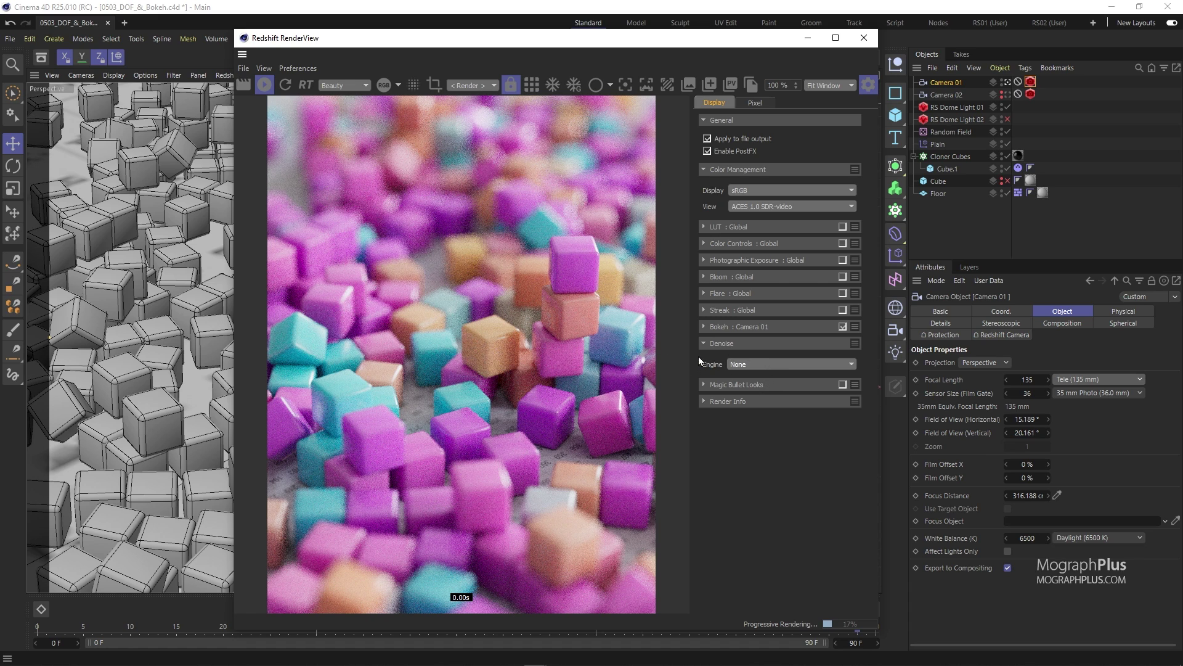
pyautogui.click(752, 367)
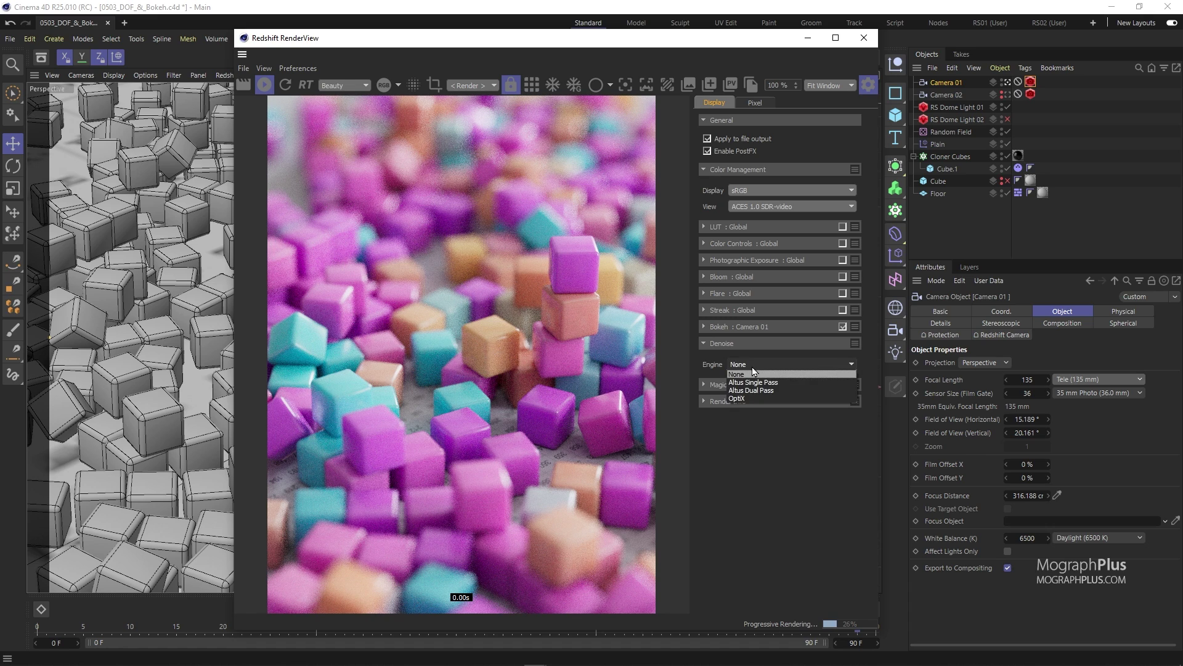
pyautogui.click(752, 398)
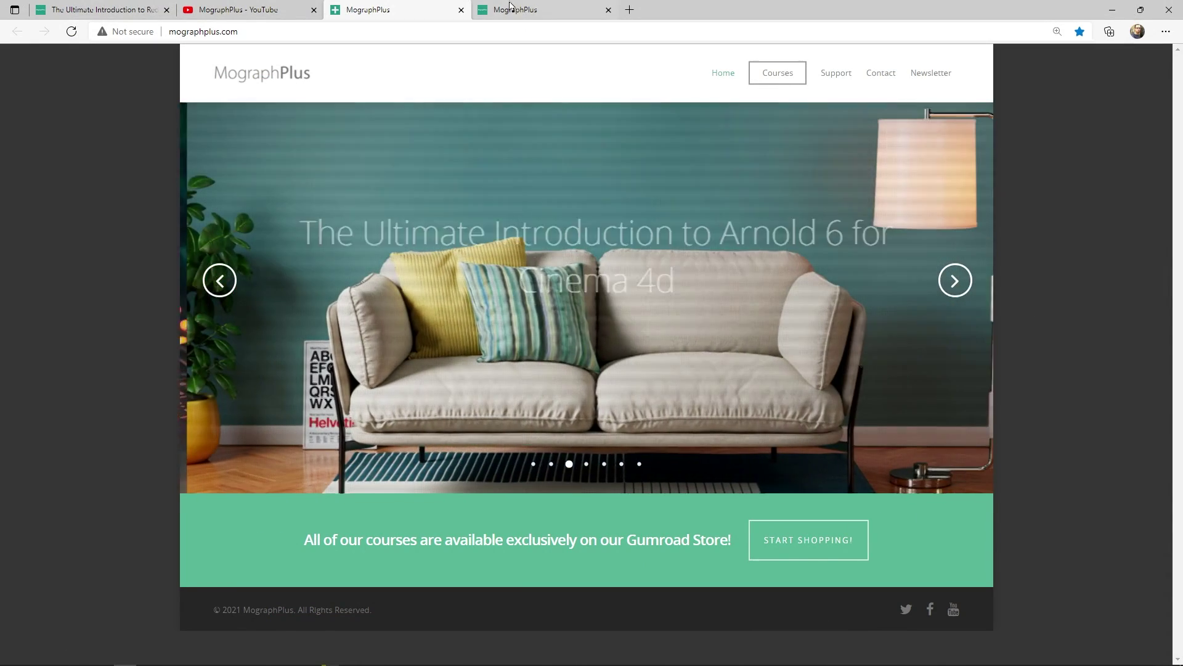
# Return the mographplus.com carousel to the Redshift slide and switch to the Gumroad store tab.
pyautogui.click(220, 279)
pyautogui.click(228, 279)
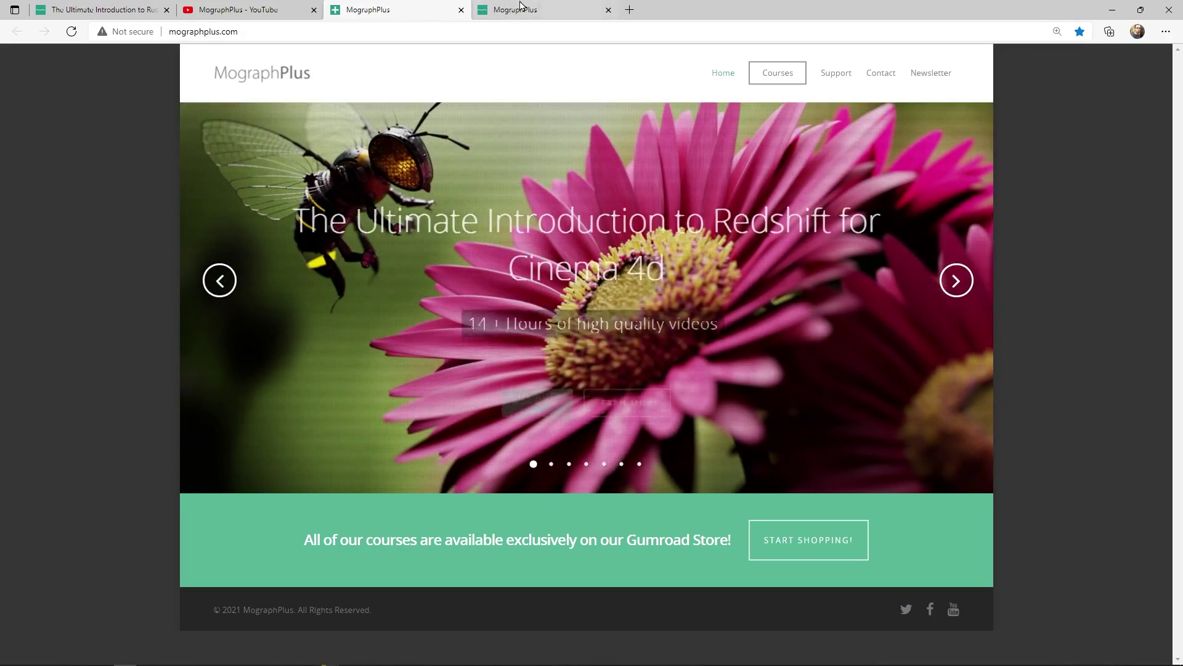
pyautogui.click(516, 9)
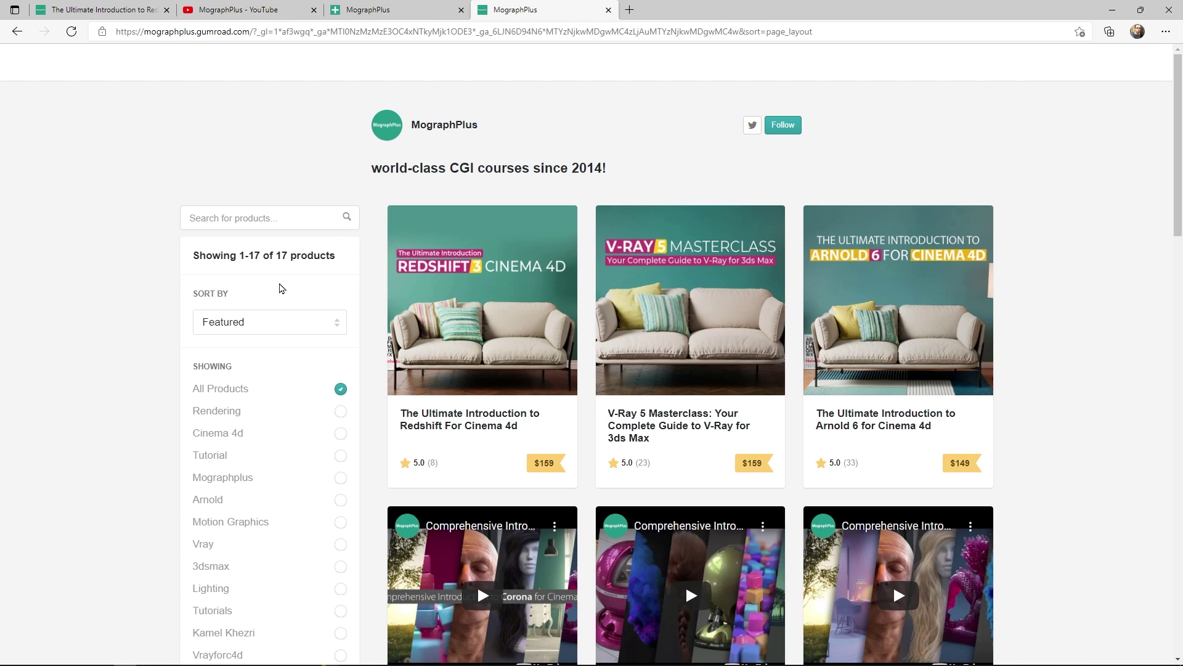